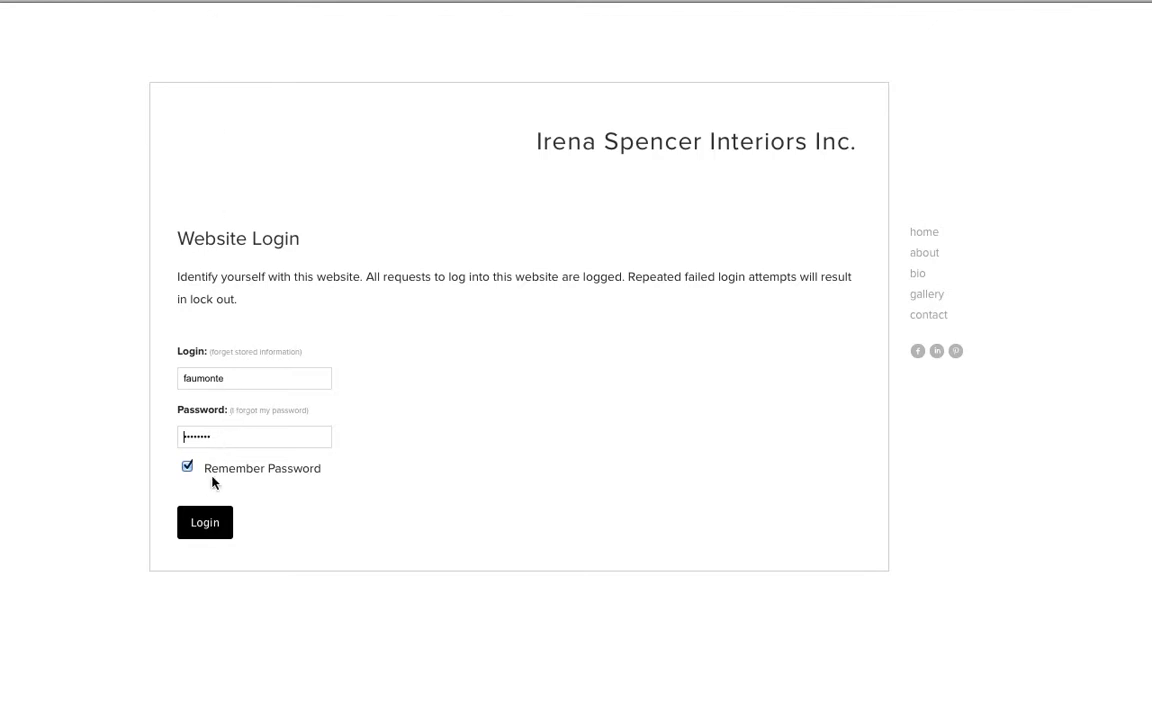
Log in to the website with the stored credentials and switch the homepage to content editing
left_click(219, 527)
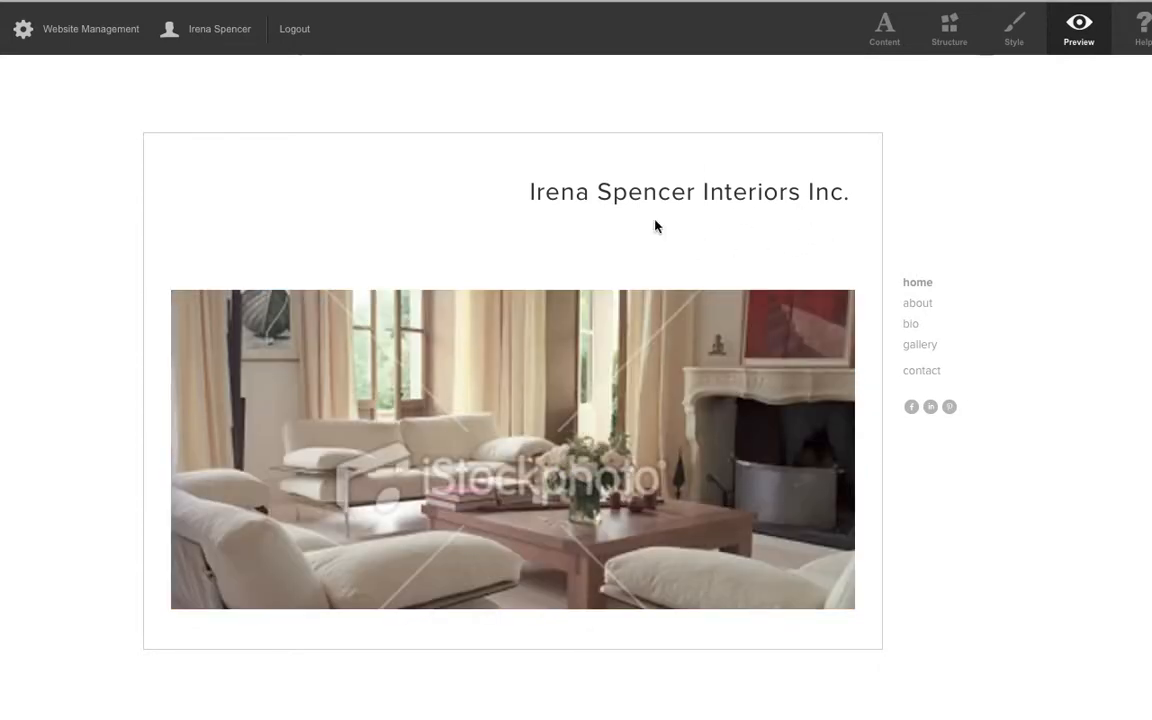
left_click(880, 26)
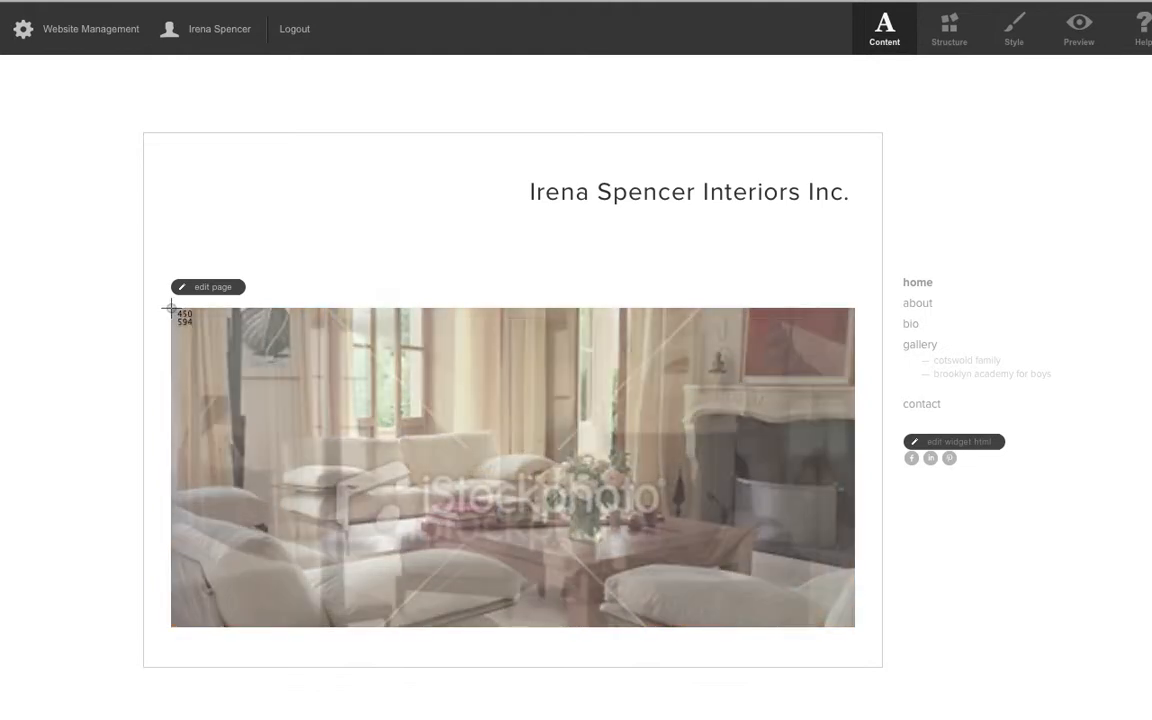
Measure the homepage slideshow's picture area and view one of its images on its own
left_click_drag(170, 308, 853, 628)
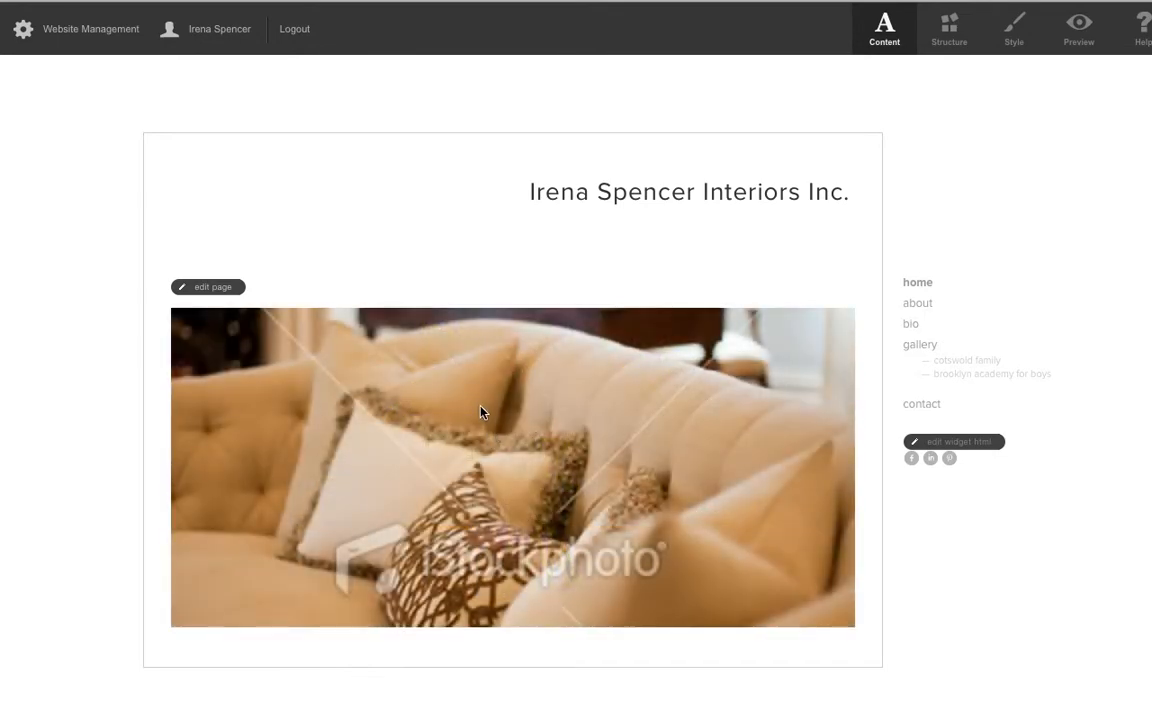
right_click(481, 412)
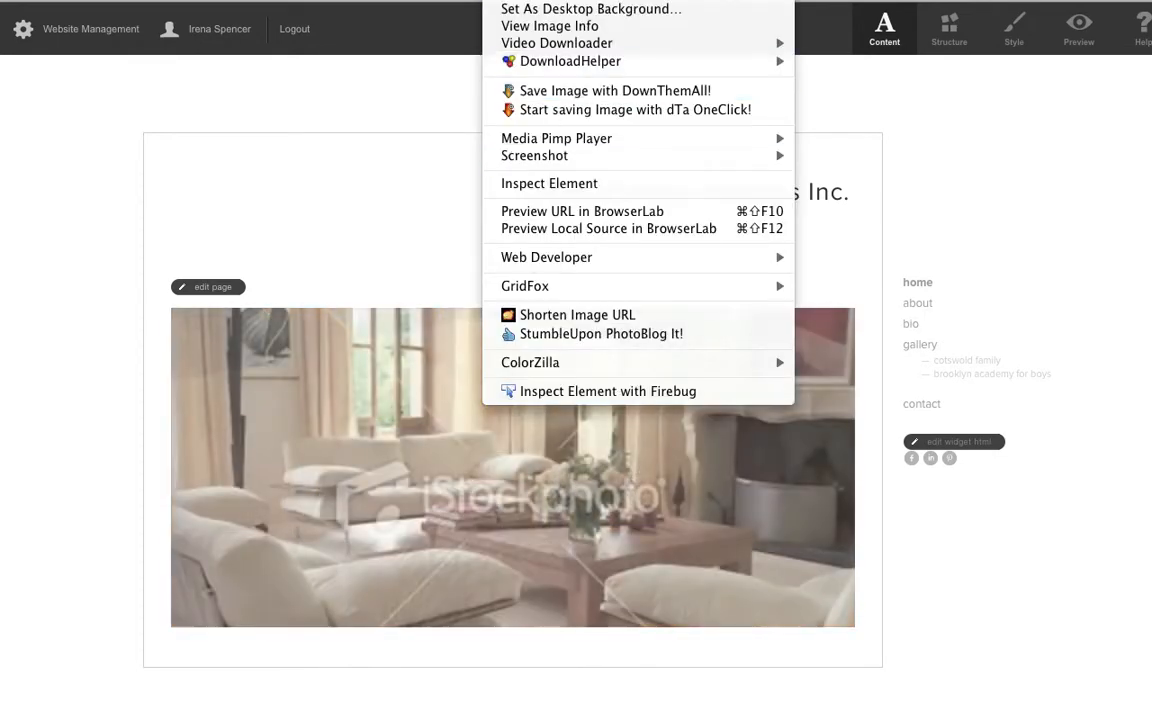
key("Escape")
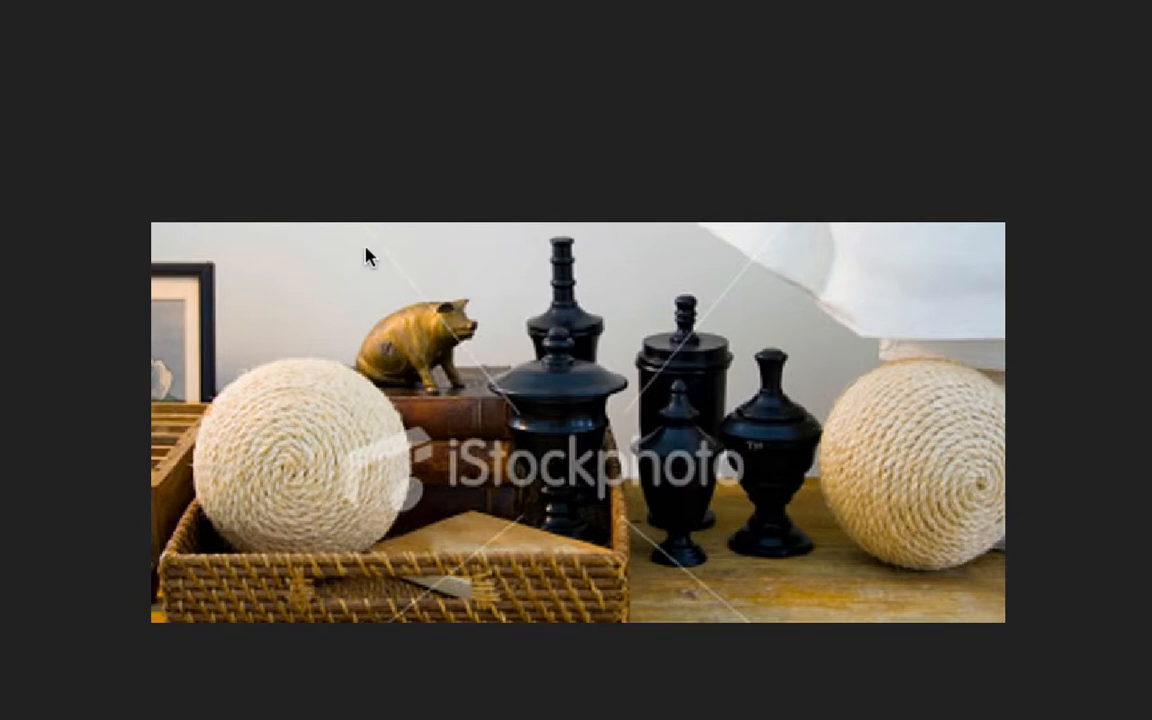
left_click(95, 266)
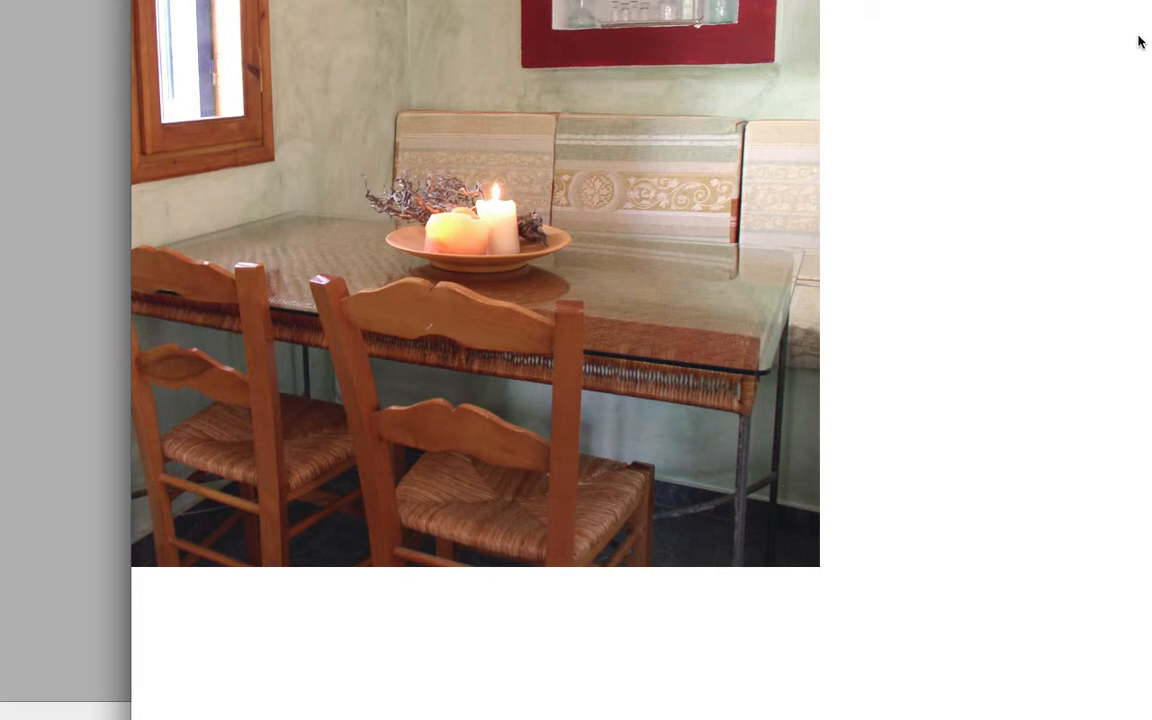
Copy the dining nook photo from the browser and switch to the image editor
right_click(700, 128)
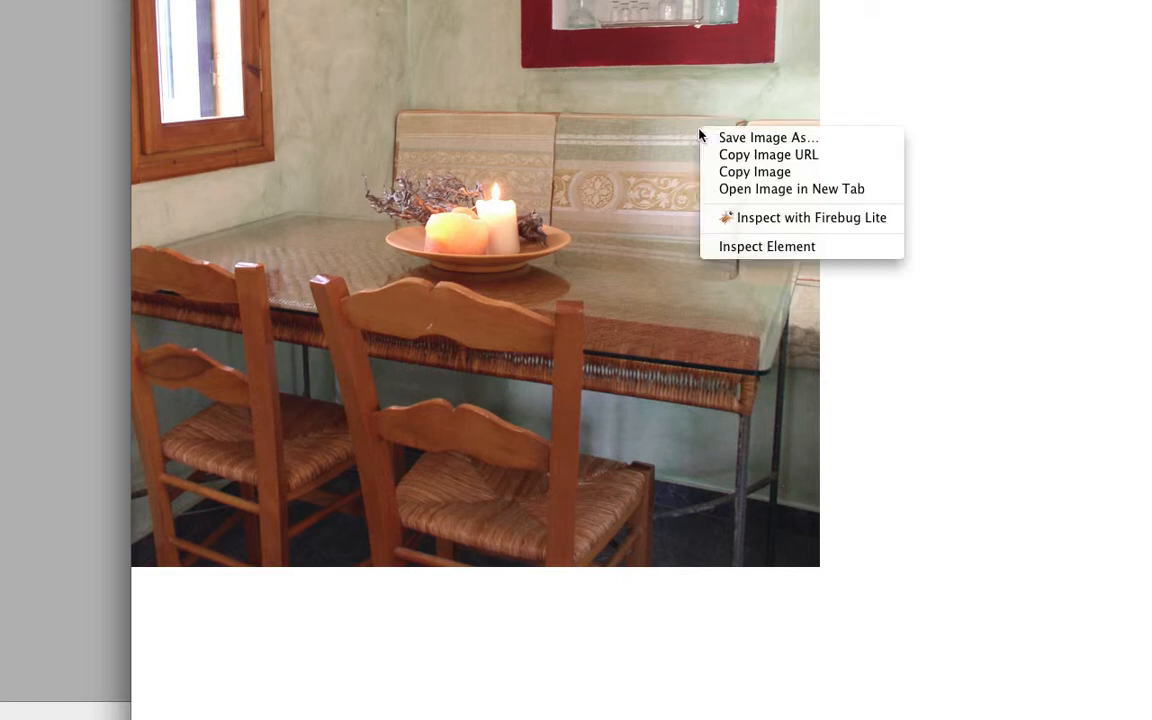
left_click(752, 174)
key("super+Tab")
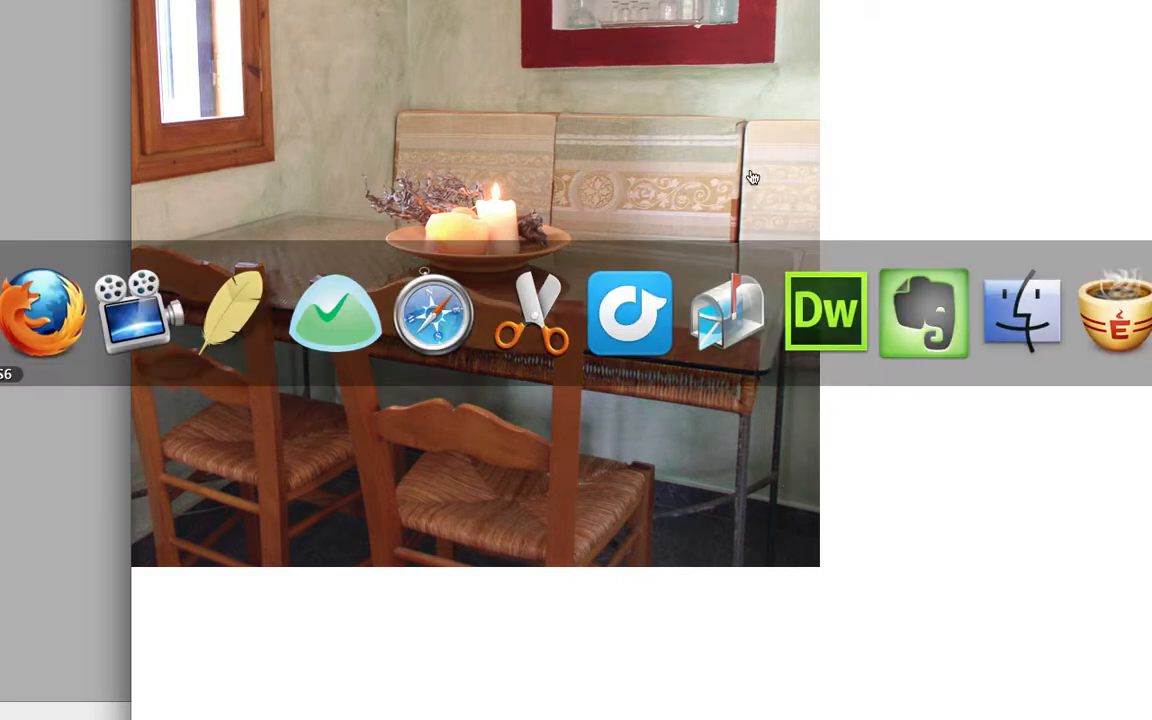
key("super+Tab")
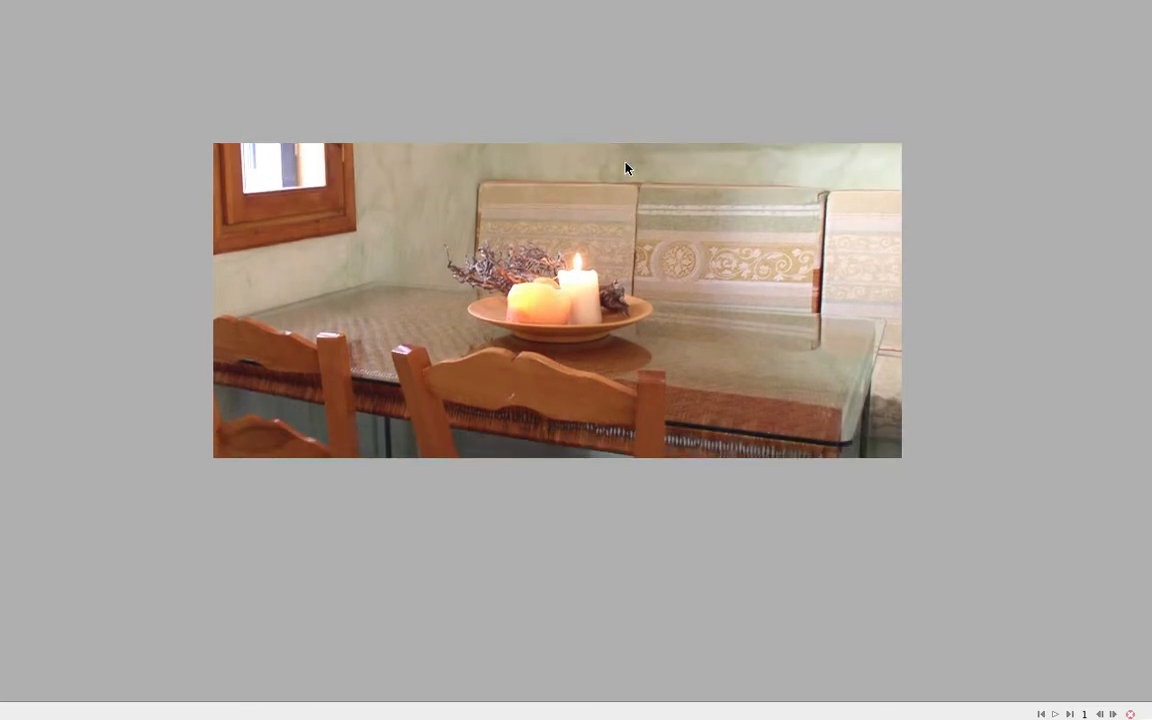
Shift the dining nook photo upward within the cropped canvas to show more of the table and chairs
left_click(733, 270)
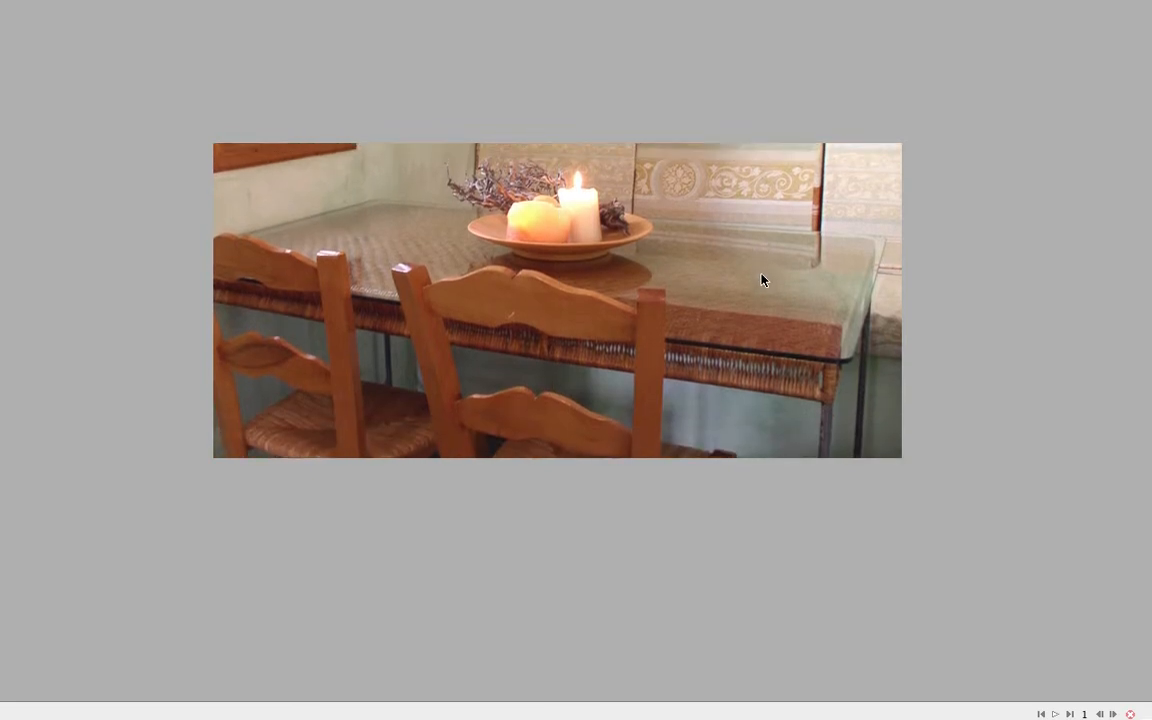
left_click(762, 282)
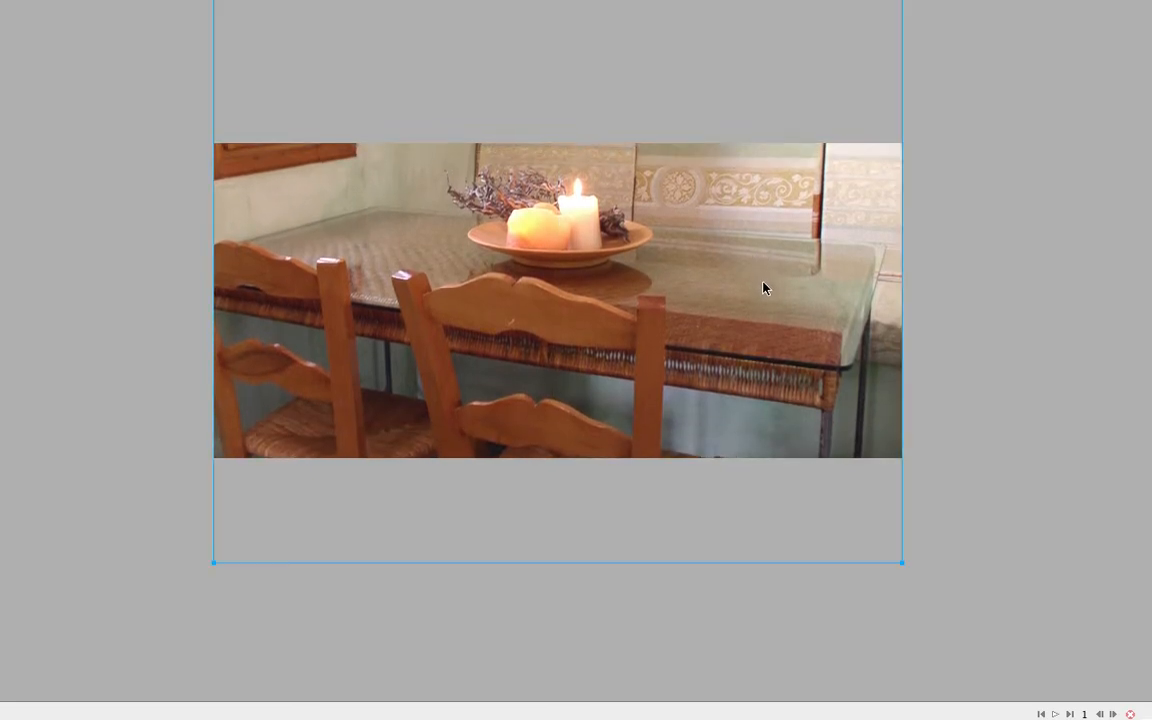
left_click(1089, 181)
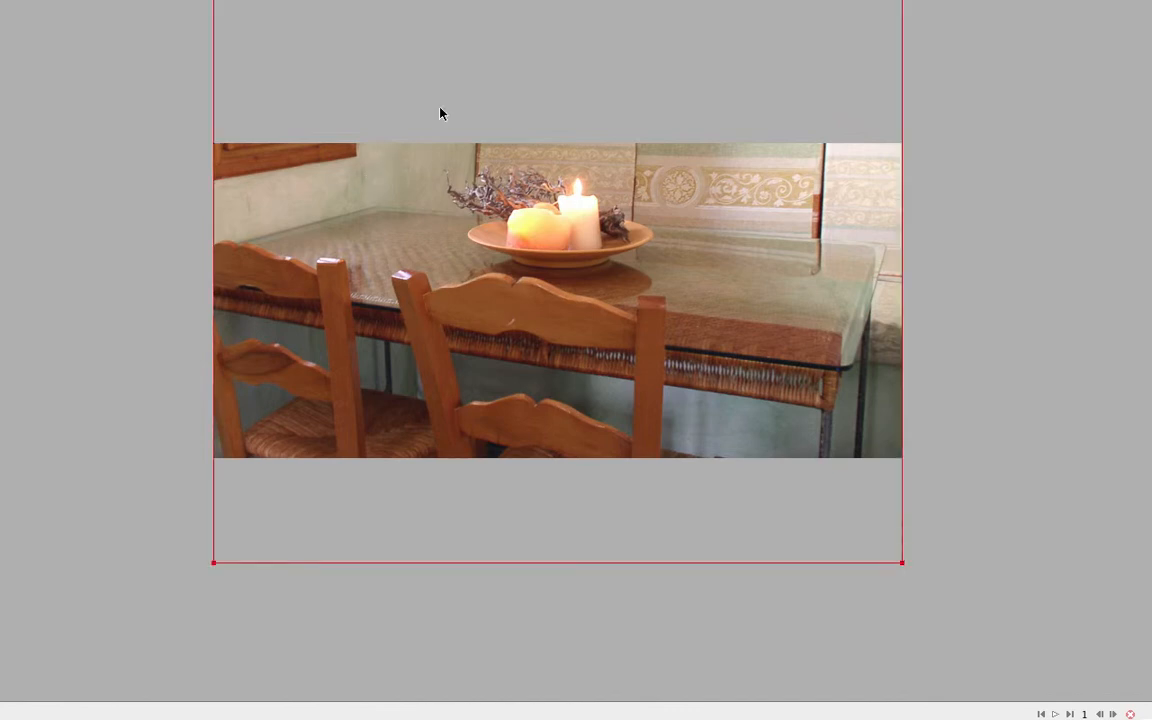
Switch back to the browser and open the hidden Homepage Photos gallery from the site architecture
key("super+Tab")
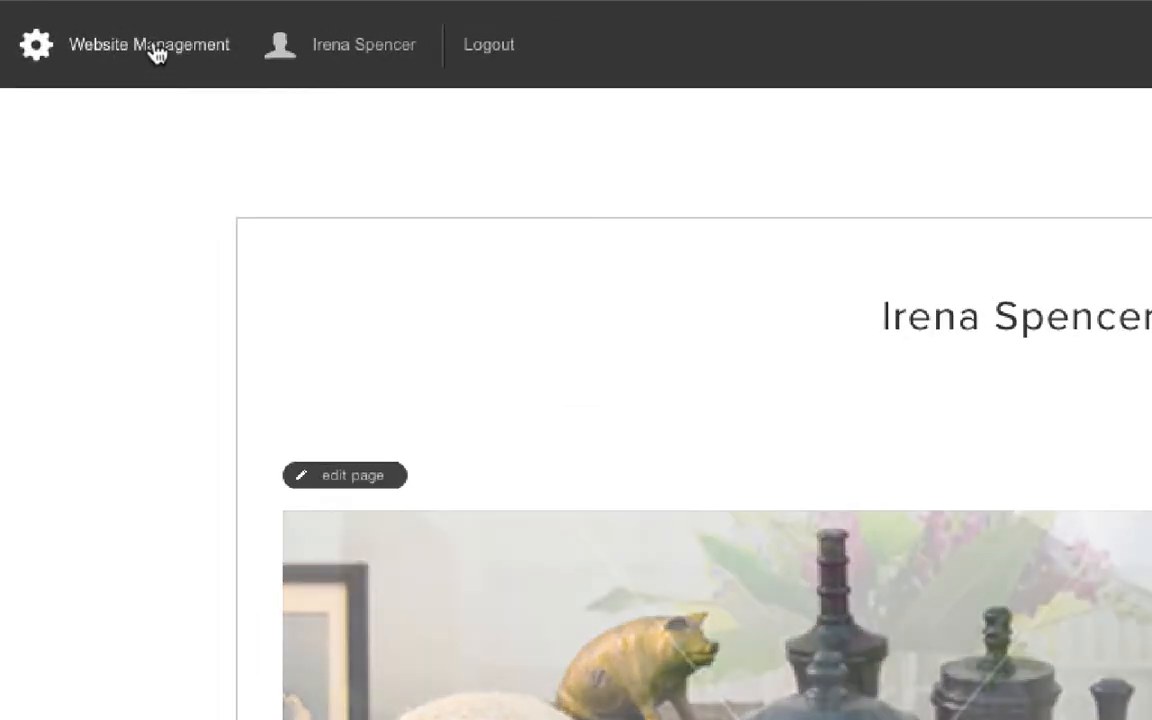
left_click(94, 33)
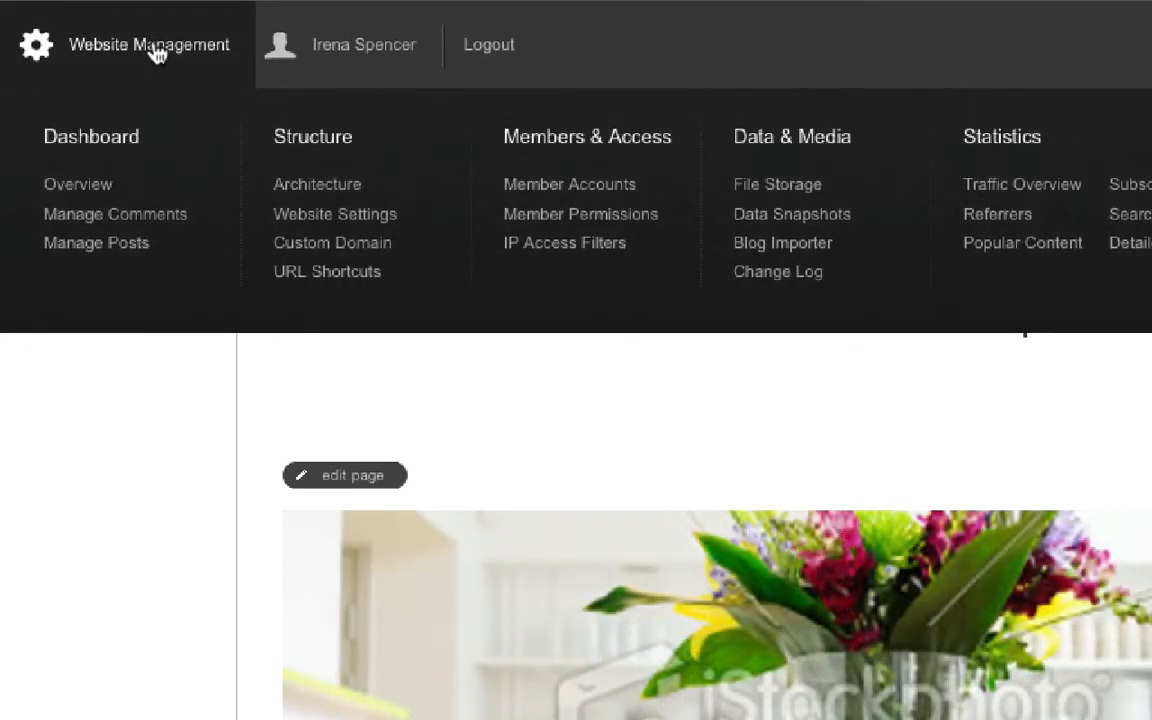
left_click(288, 195)
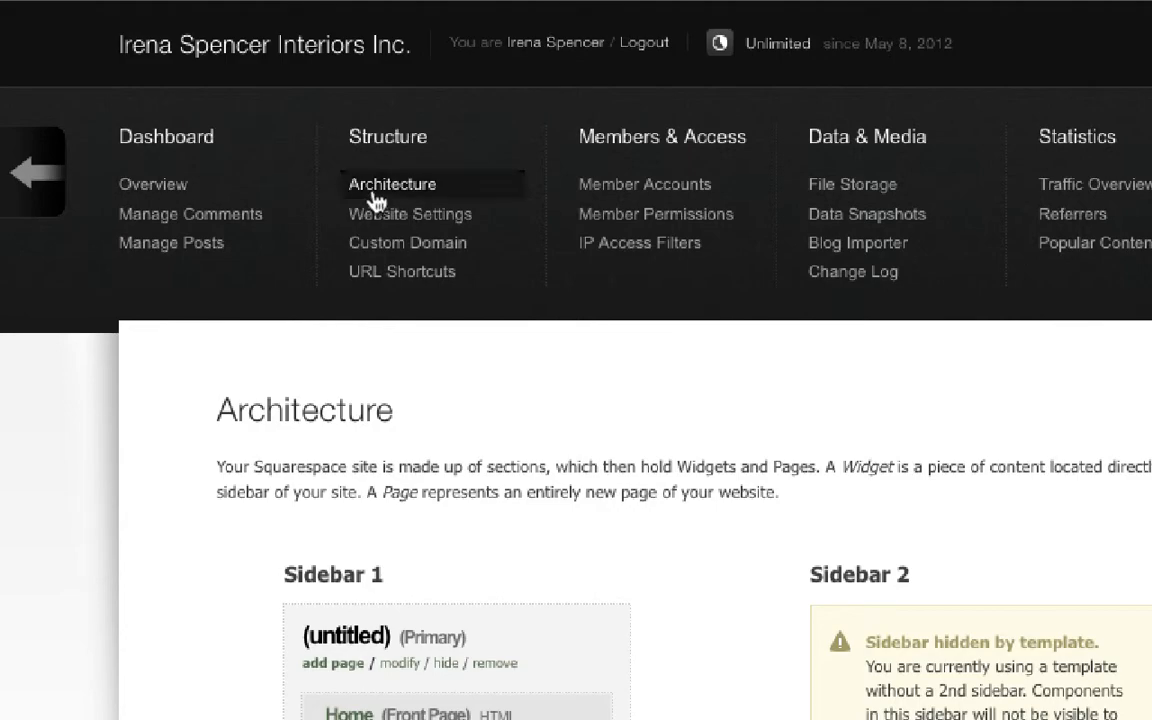
scroll(103, 690, "down", 10)
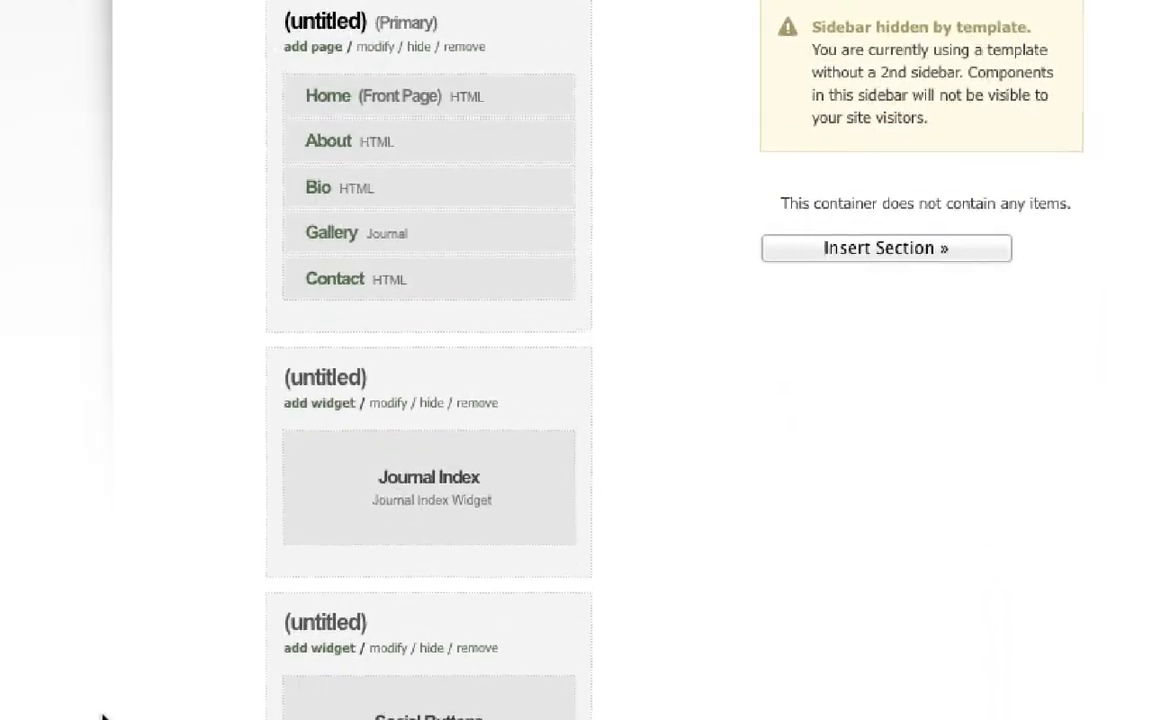
scroll(103, 678, "down", 5)
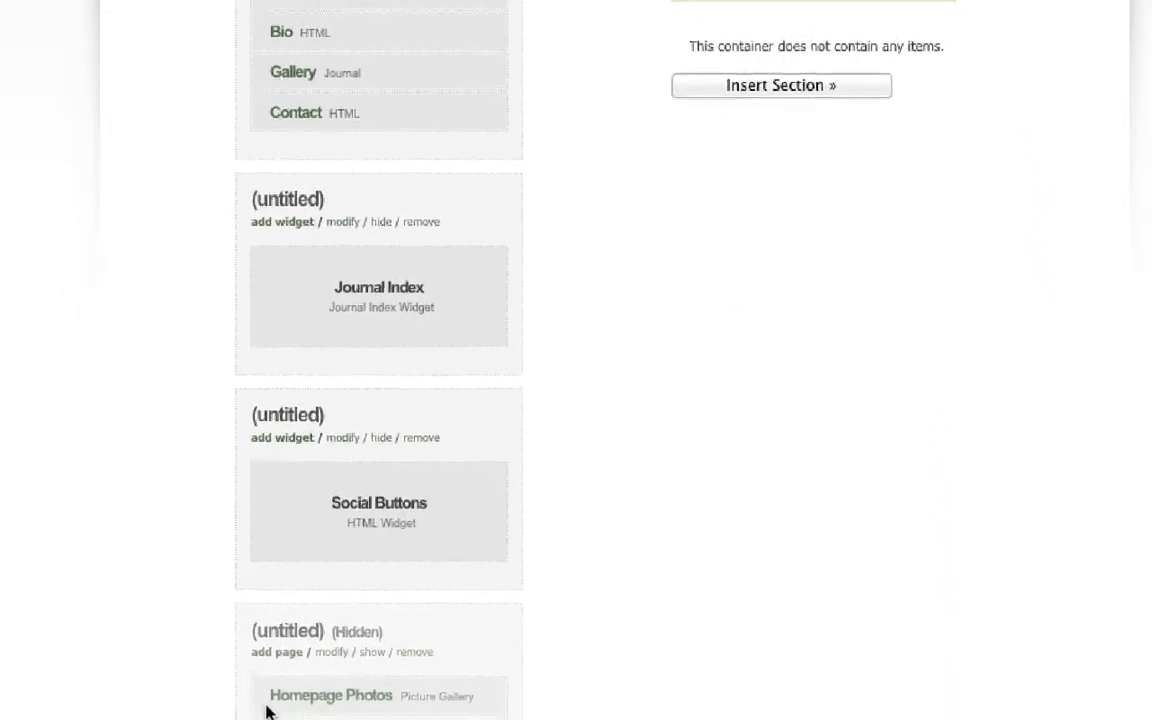
mouse_move(326, 666)
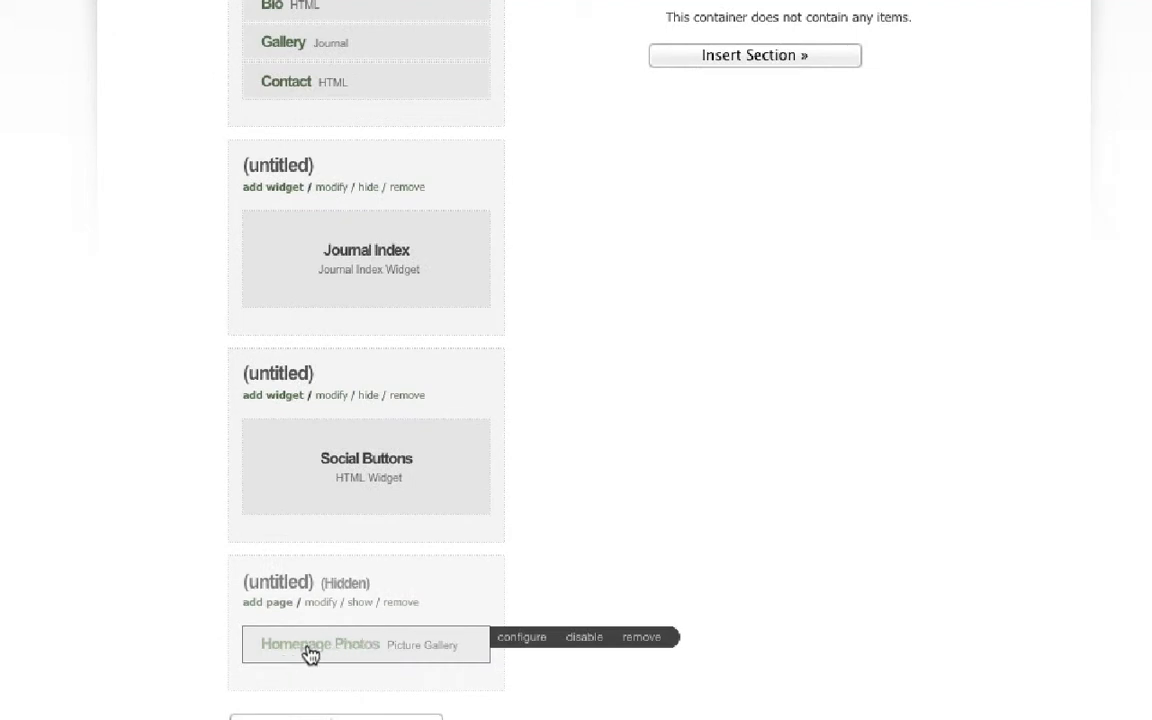
left_click(308, 651)
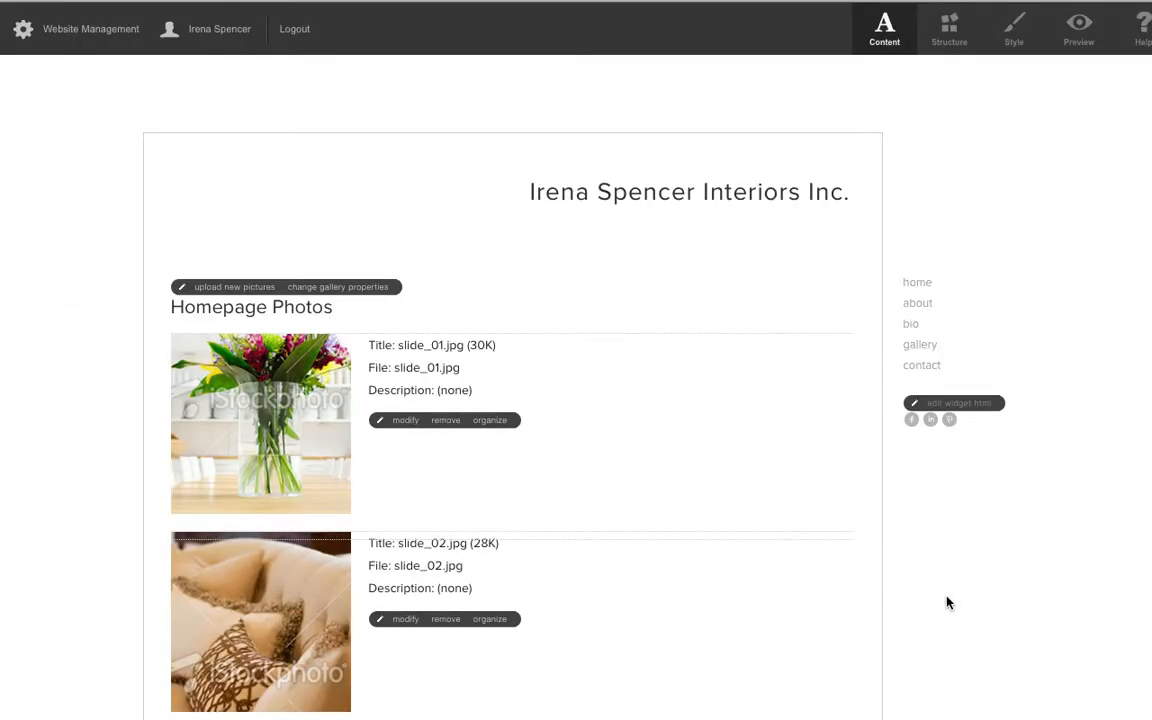
Look over the Homepage Photos gallery in content and preview modes, and return to content editing
scroll(948, 602, "down", 4)
scroll(948, 602, "up", 3)
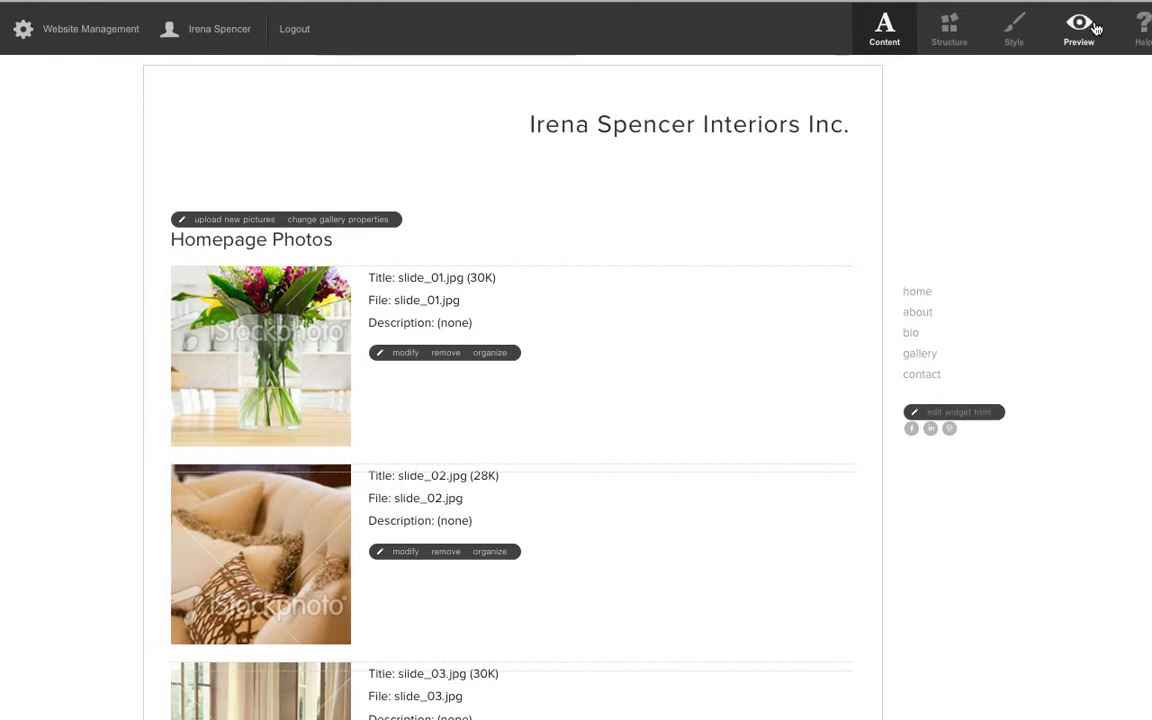
left_click(1040, 48)
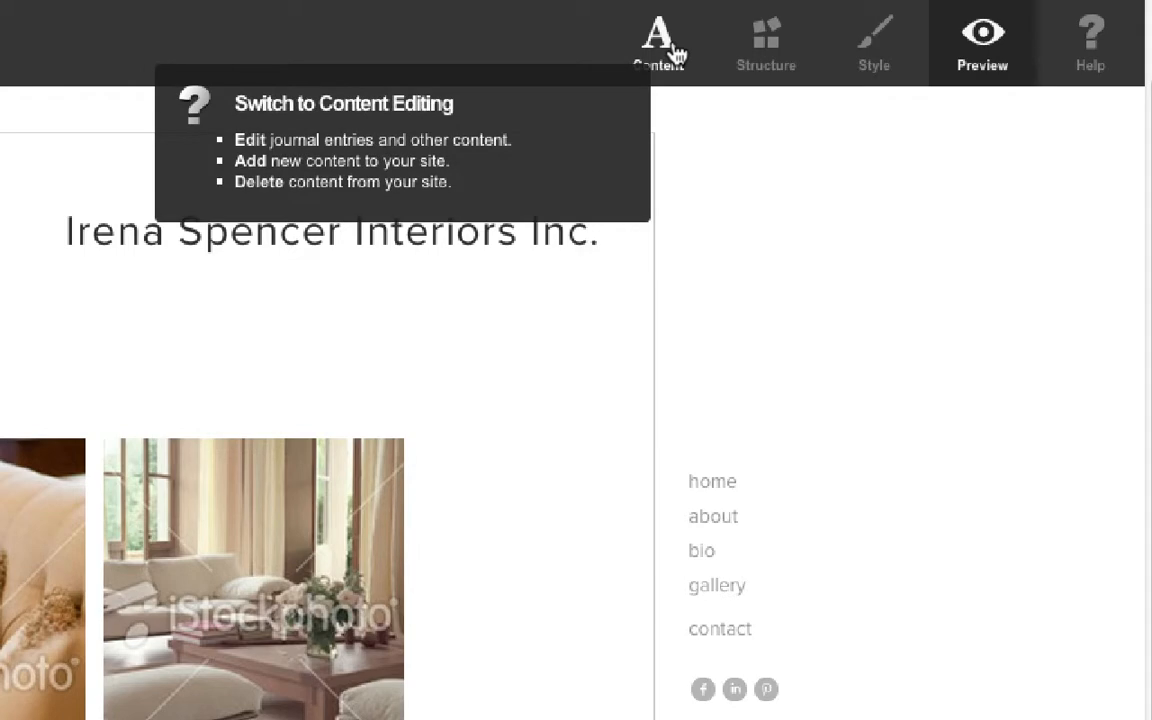
left_click(677, 54)
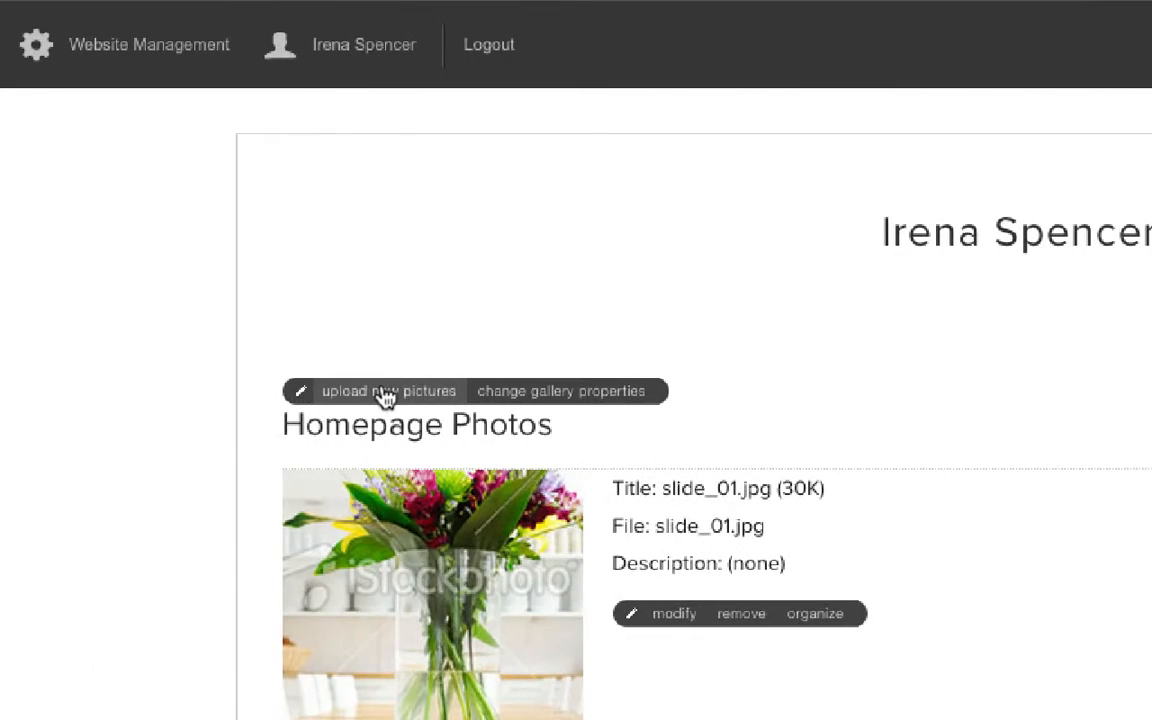
Upload the picture tempnook.jpg to the Homepage Photos gallery
left_click(385, 391)
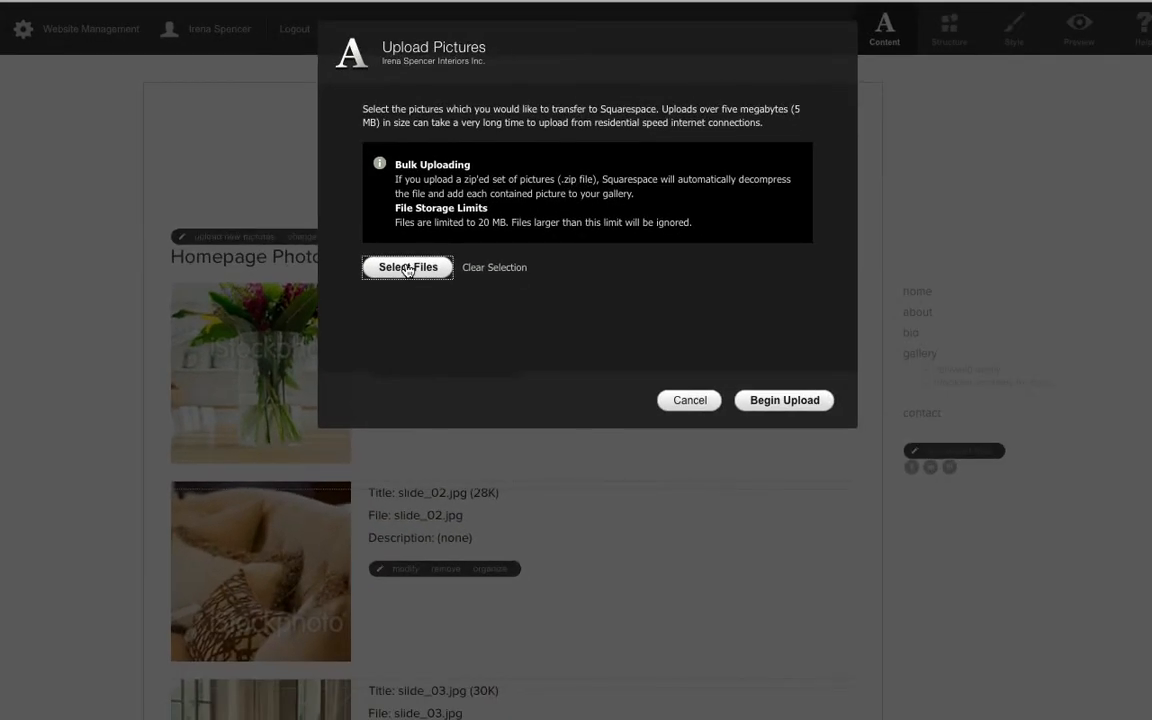
left_click(408, 268)
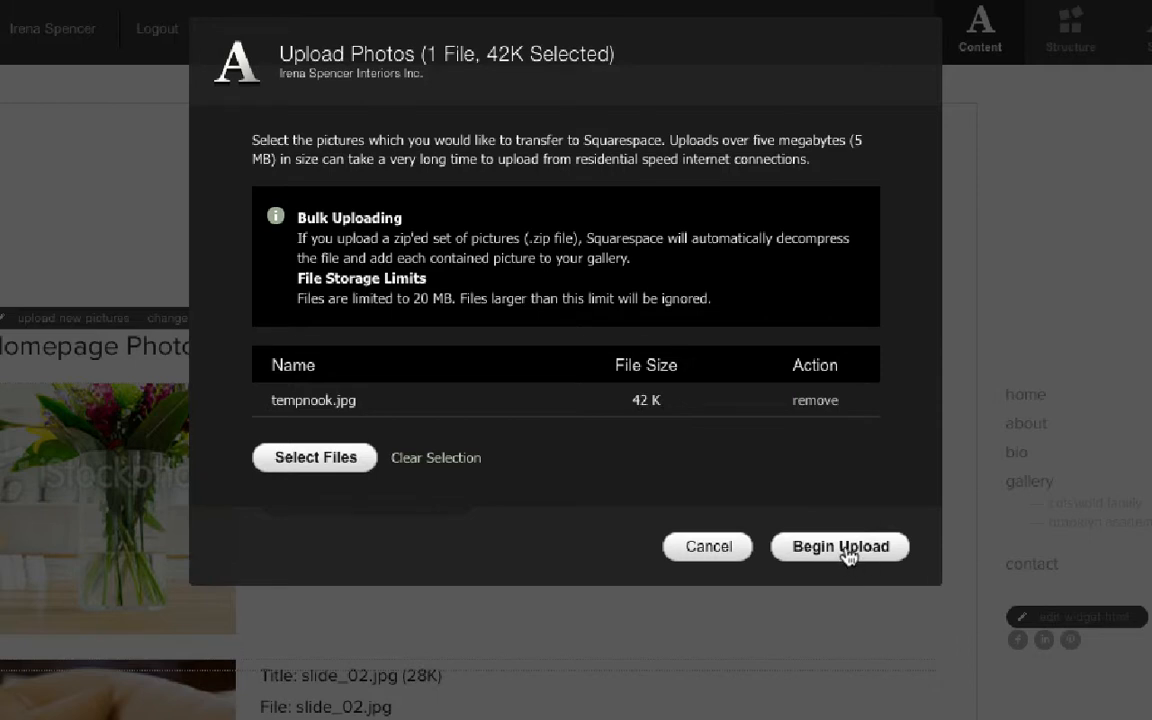
left_click(846, 547)
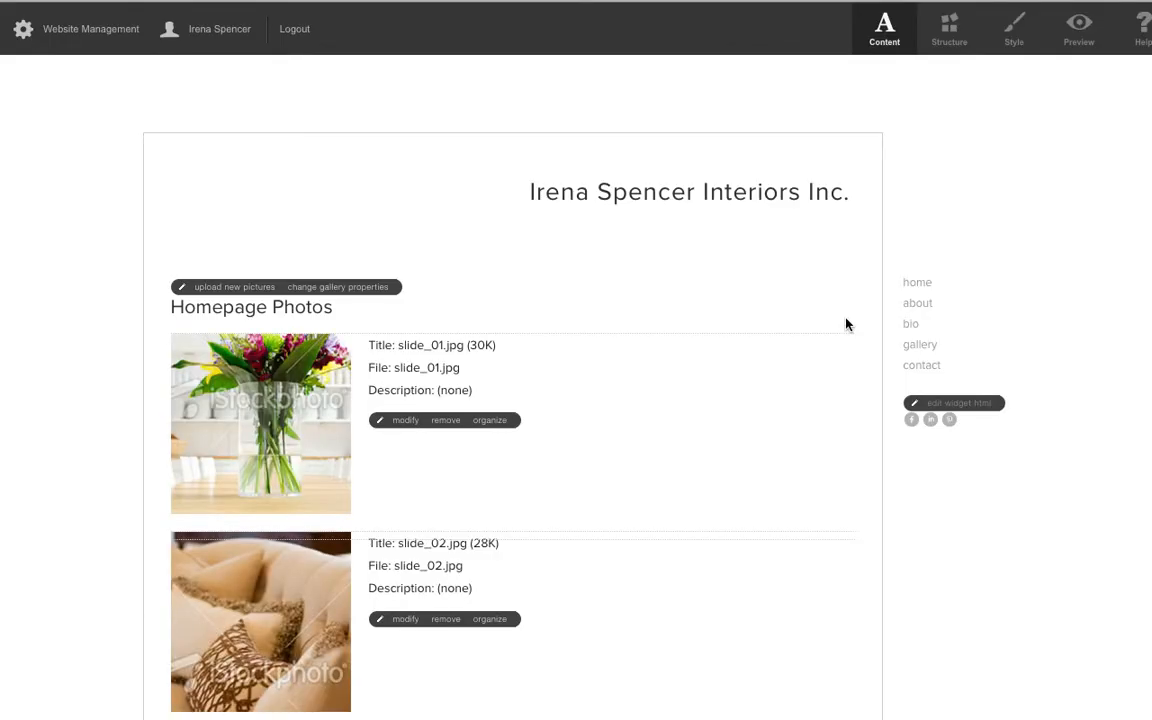
Examine the pictures listed in the Homepage Photos gallery, including tempnook.jpg
scroll(813, 366, "down", 10)
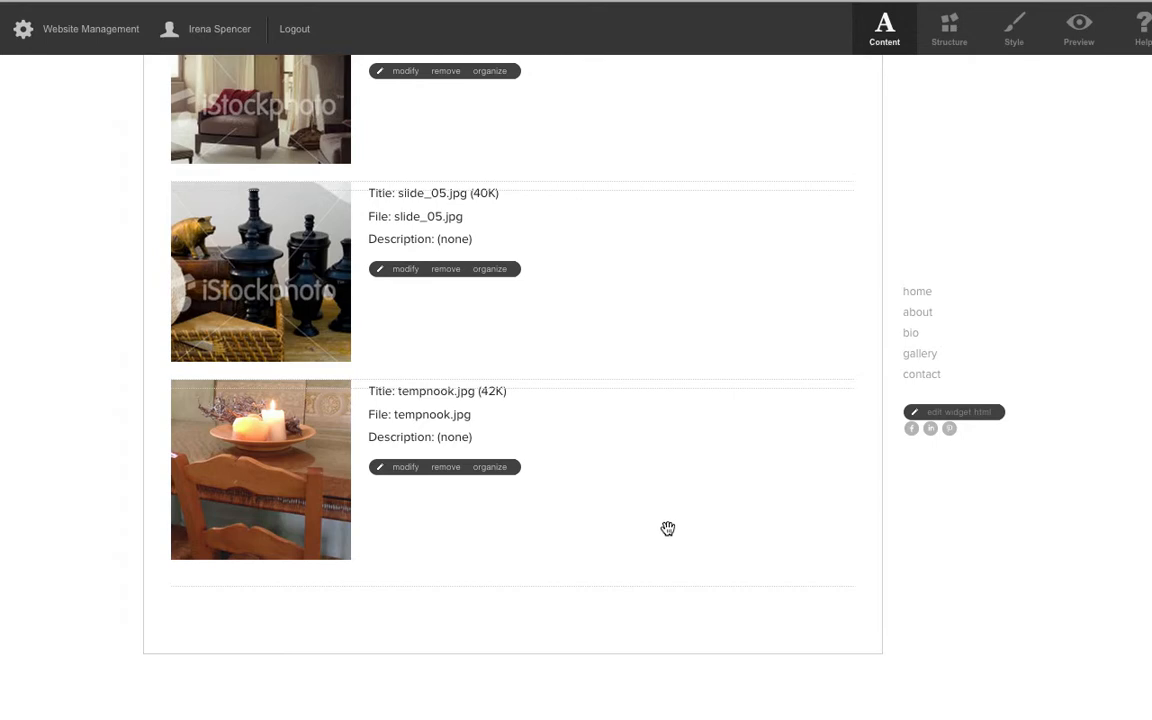
scroll(666, 527, "up", 1)
scroll(668, 528, "up", 4)
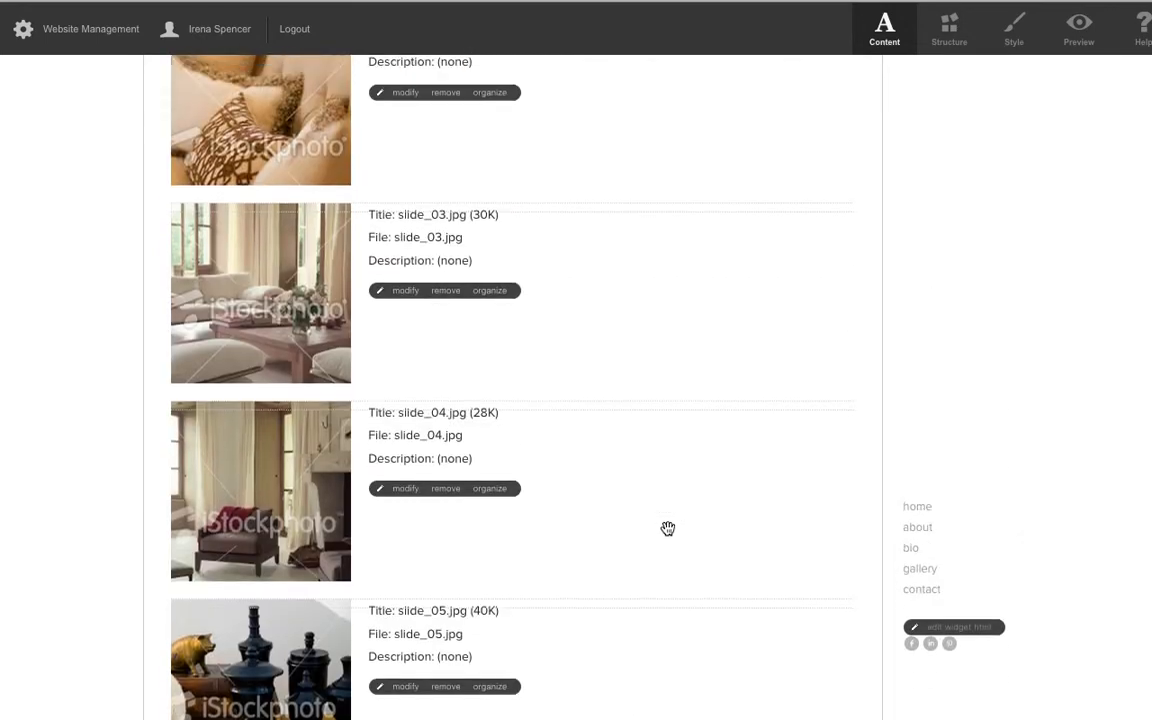
scroll(668, 528, "down", 2)
scroll(668, 528, "down", 2)
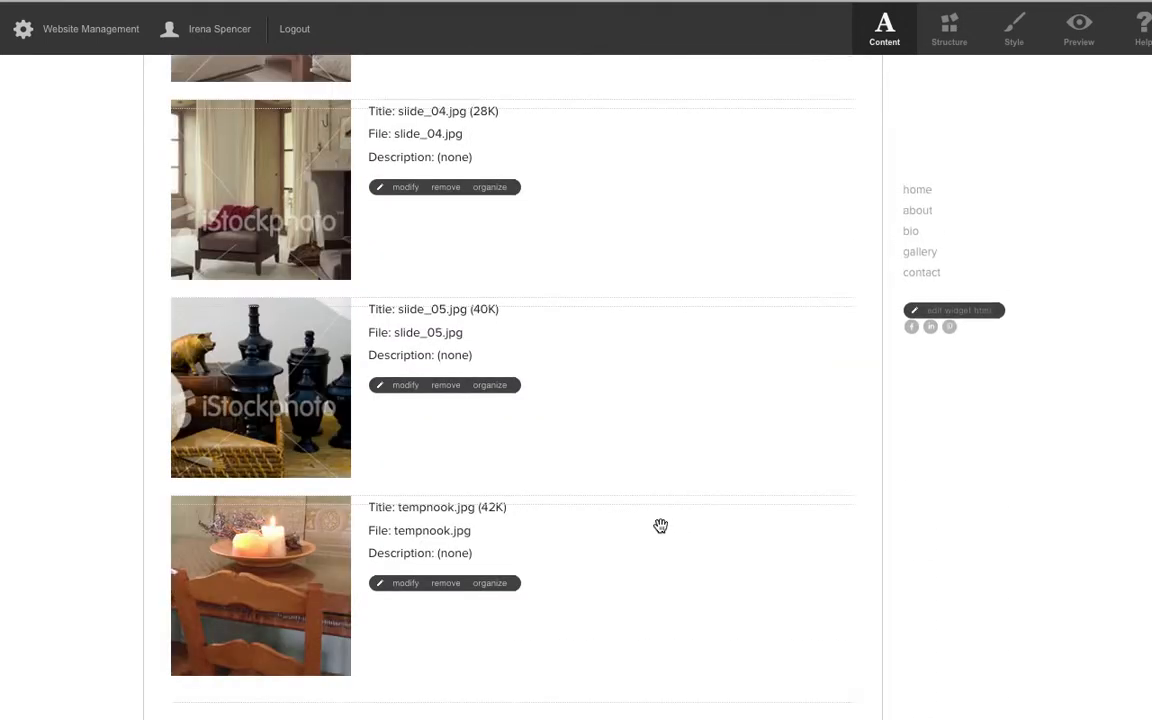
scroll(760, 600, "down", 2)
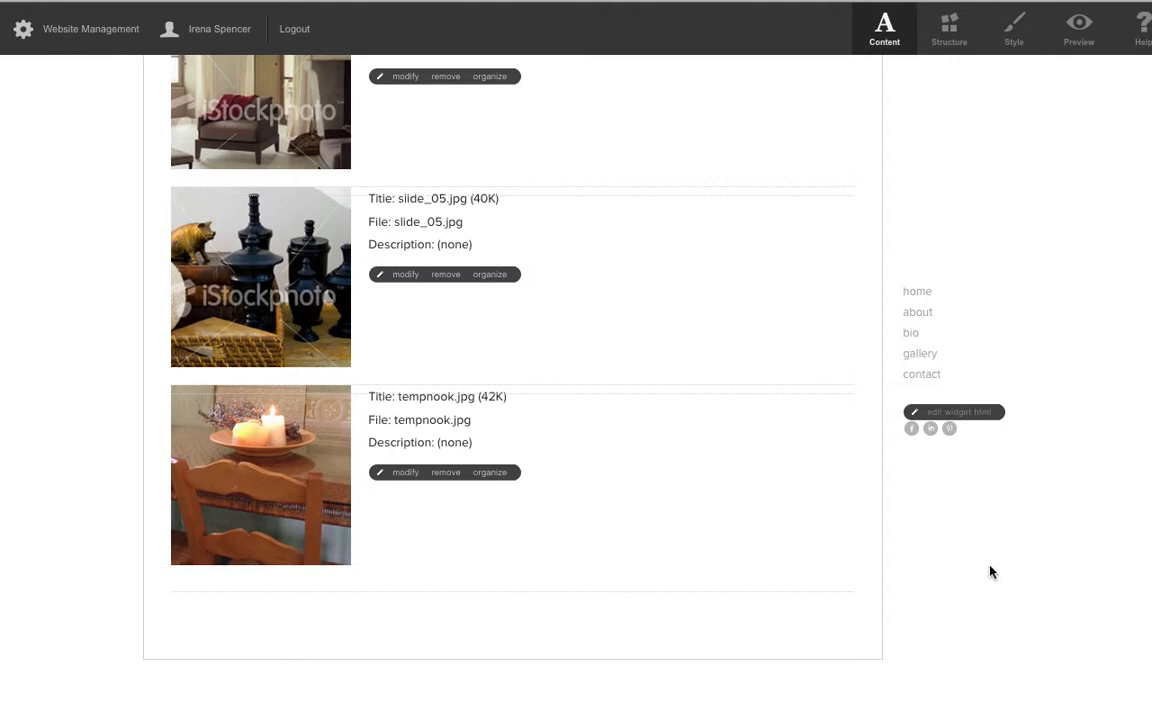
scroll(990, 572, "up", 3)
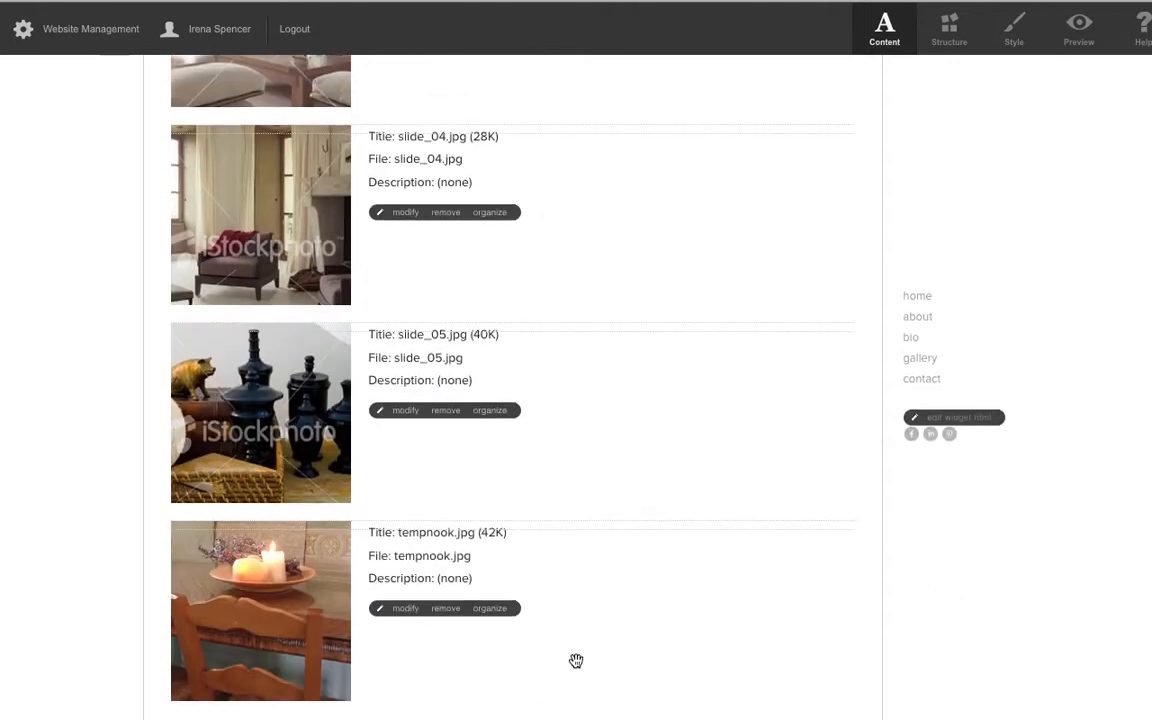
scroll(950, 636, "up", 10)
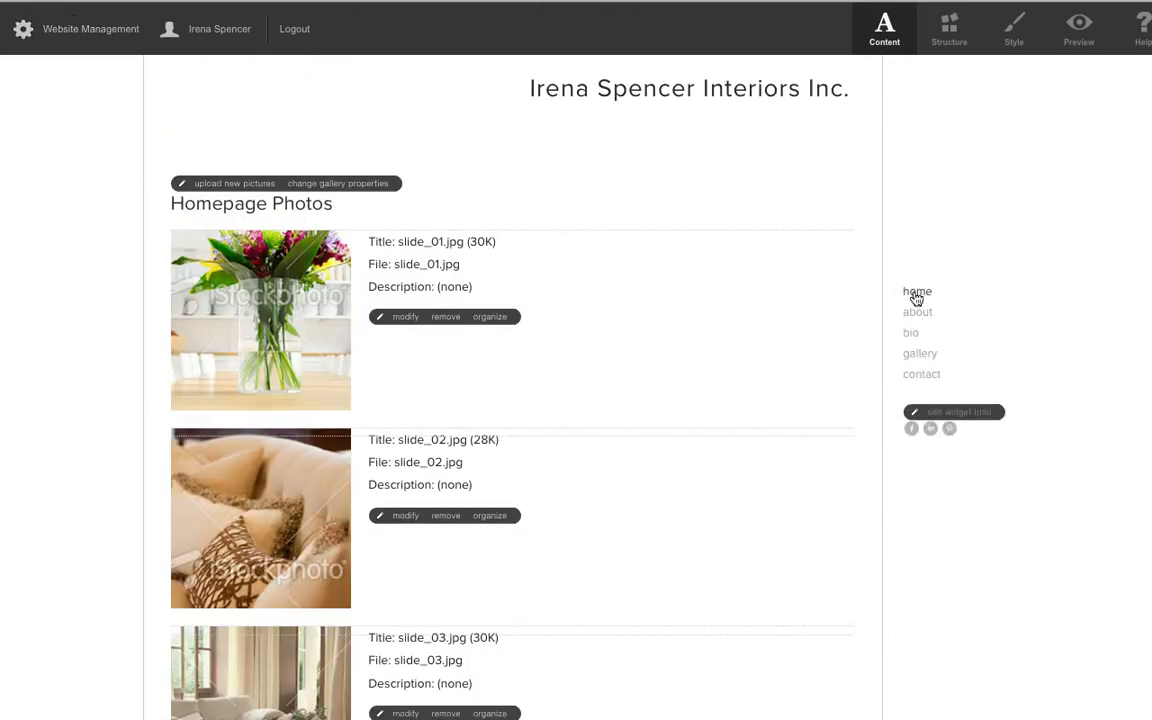
Return to the homepage, edit its page content and open the settings of the embedded gallery slideshow
left_click(816, 98)
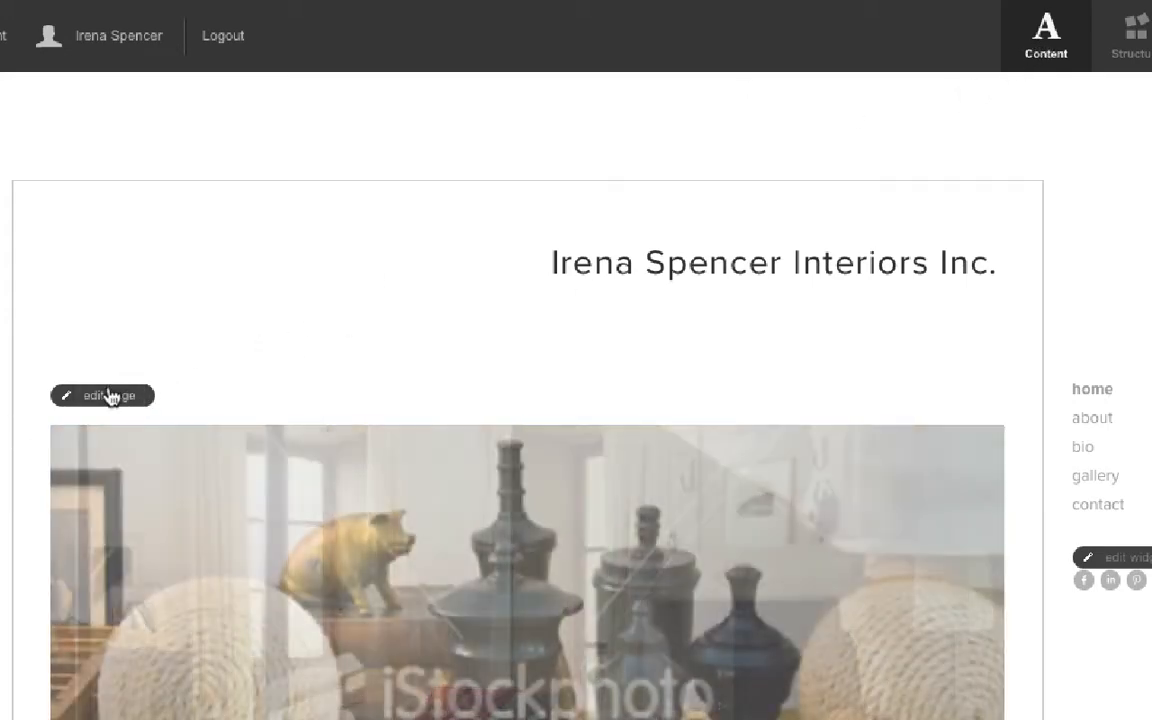
left_click(111, 396)
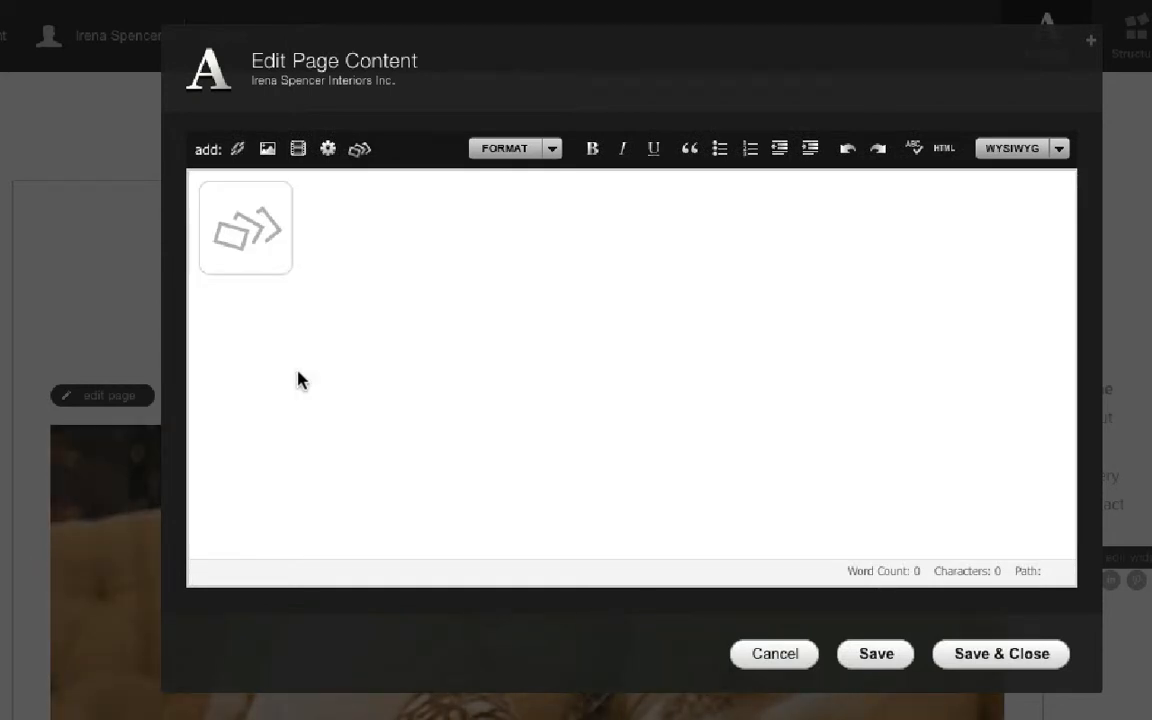
left_click(255, 229)
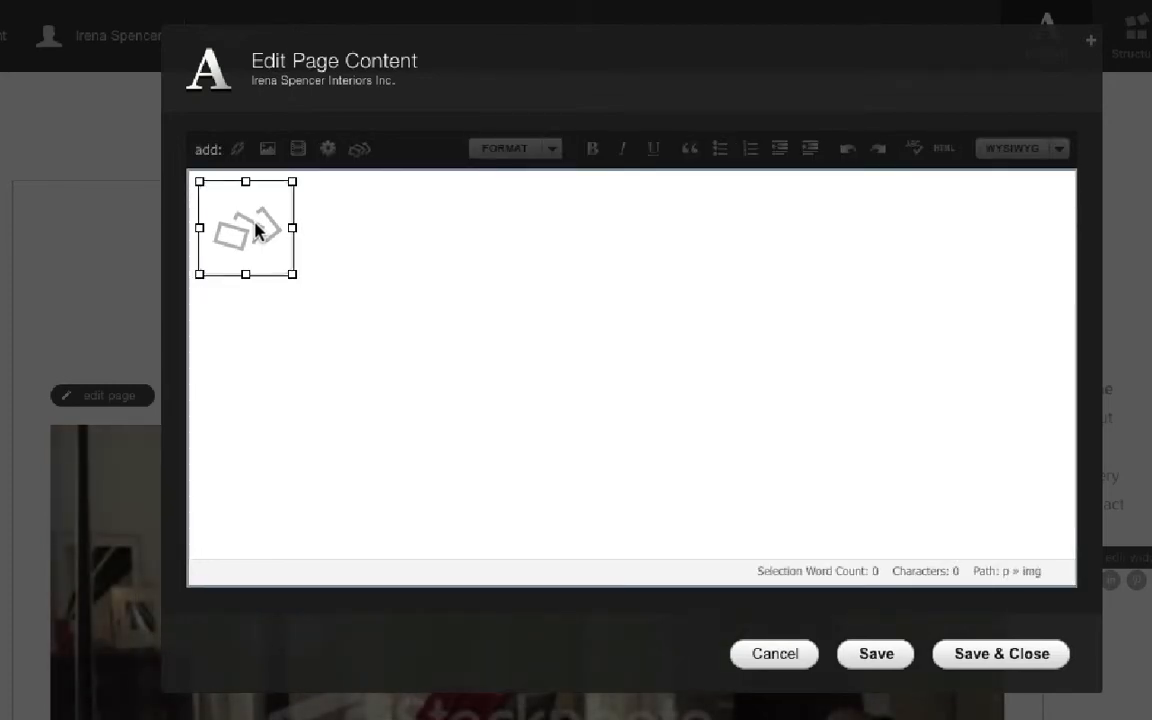
double_click(255, 229)
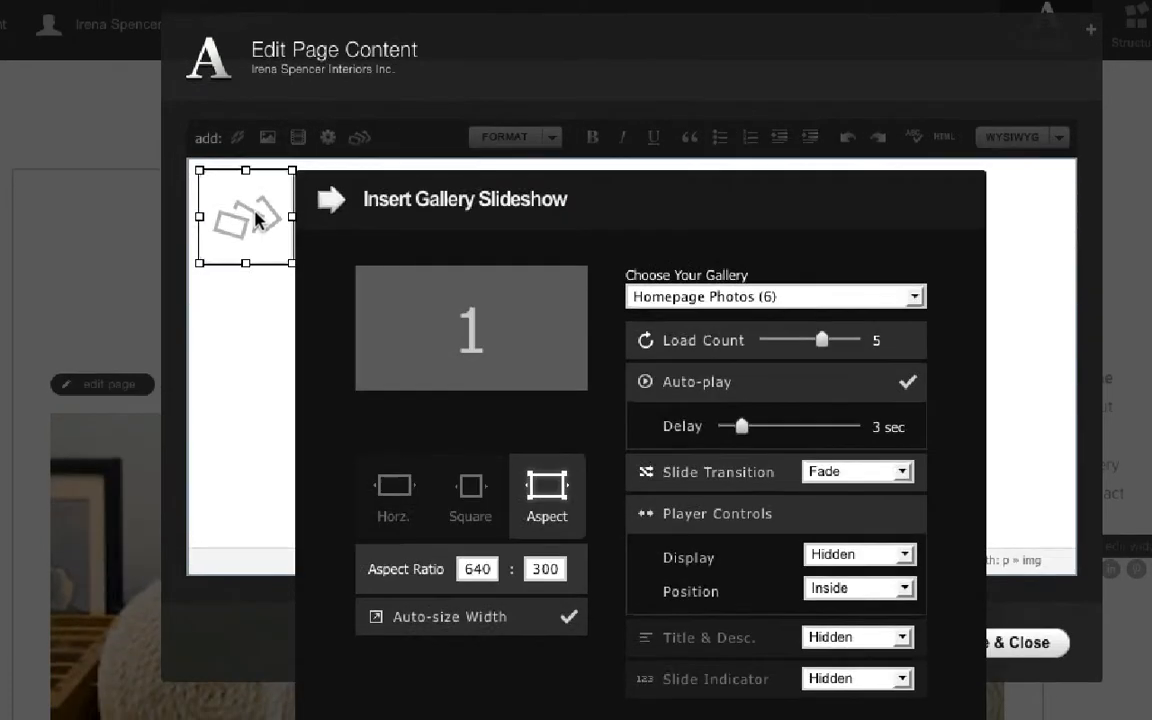
Keep Homepage Photos as the slideshow's gallery and set its load count to 6
left_click(667, 236)
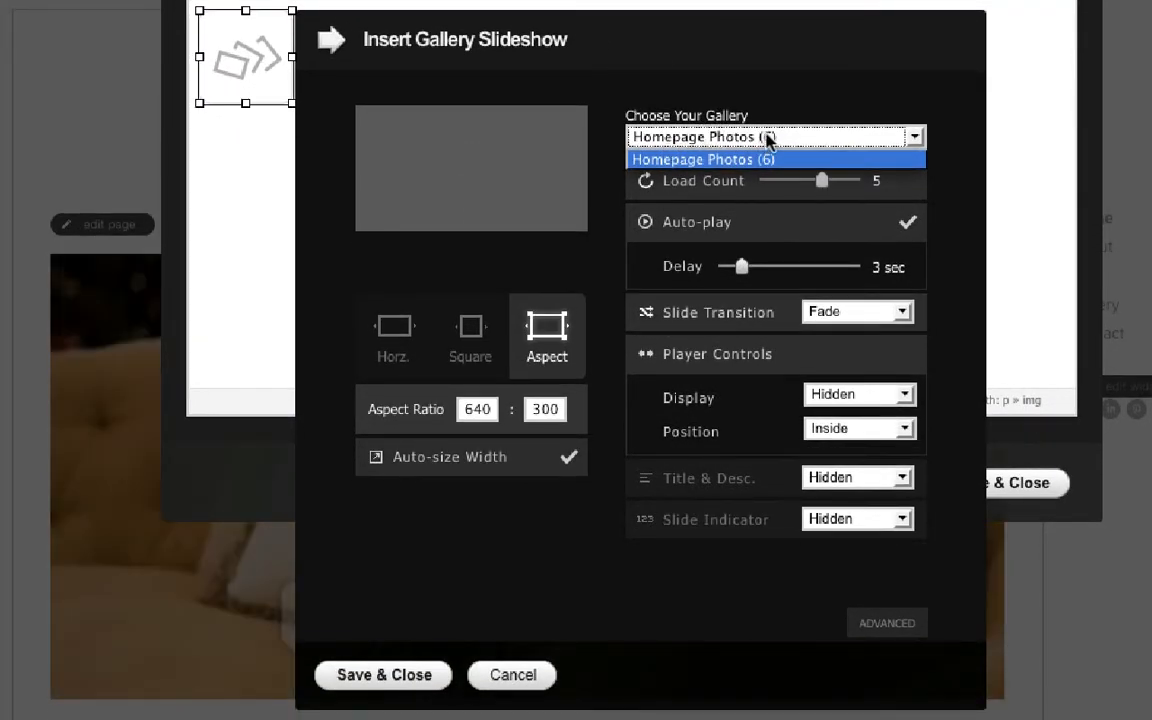
left_click(768, 82)
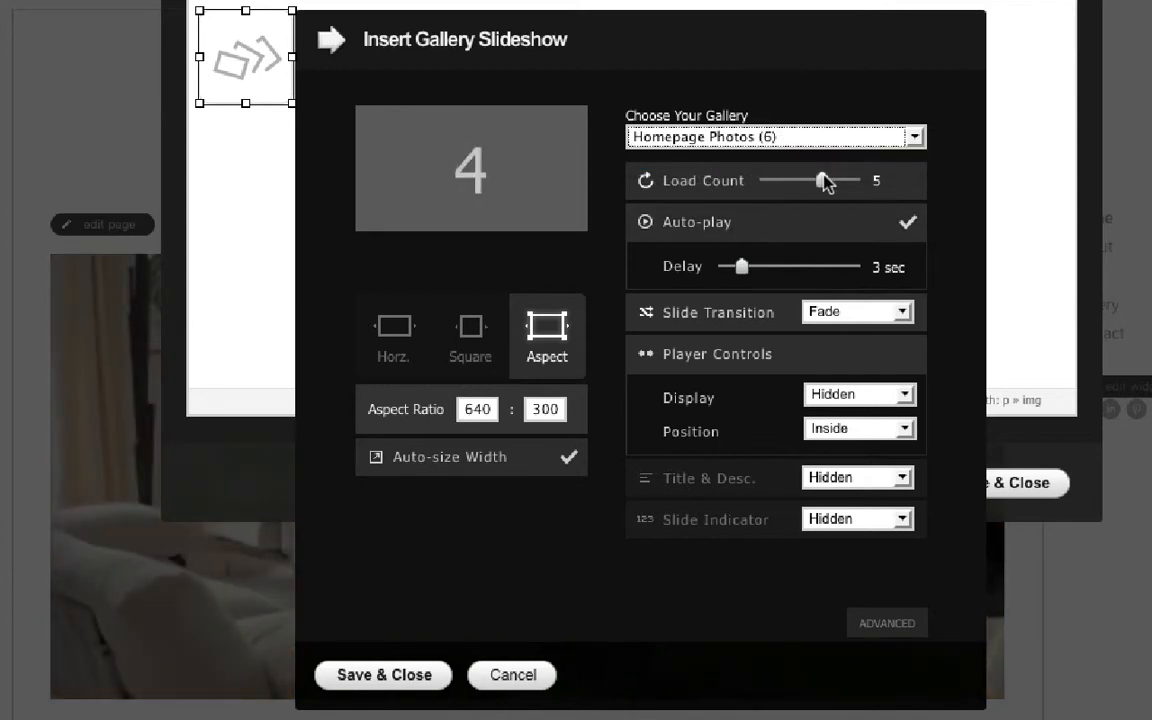
left_click_drag(823, 181, 884, 180)
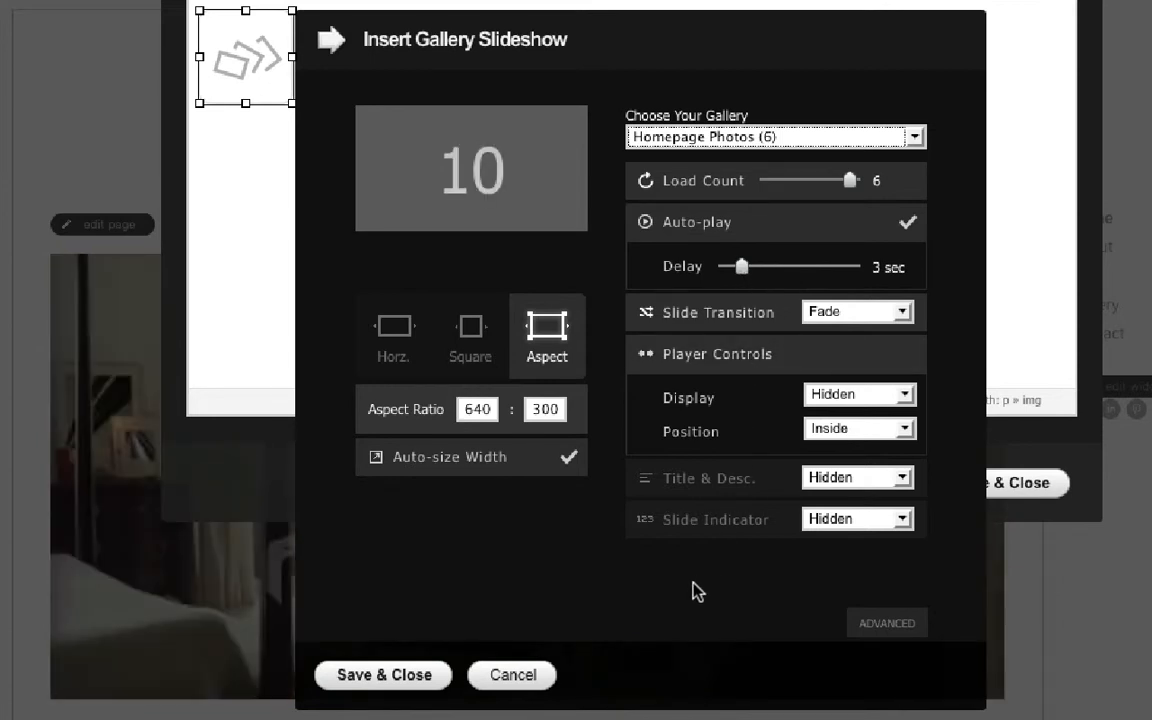
Move tempnook.jpg to second place in the slideshow's advanced image order, directly after slide_01.jpg
left_click(885, 625)
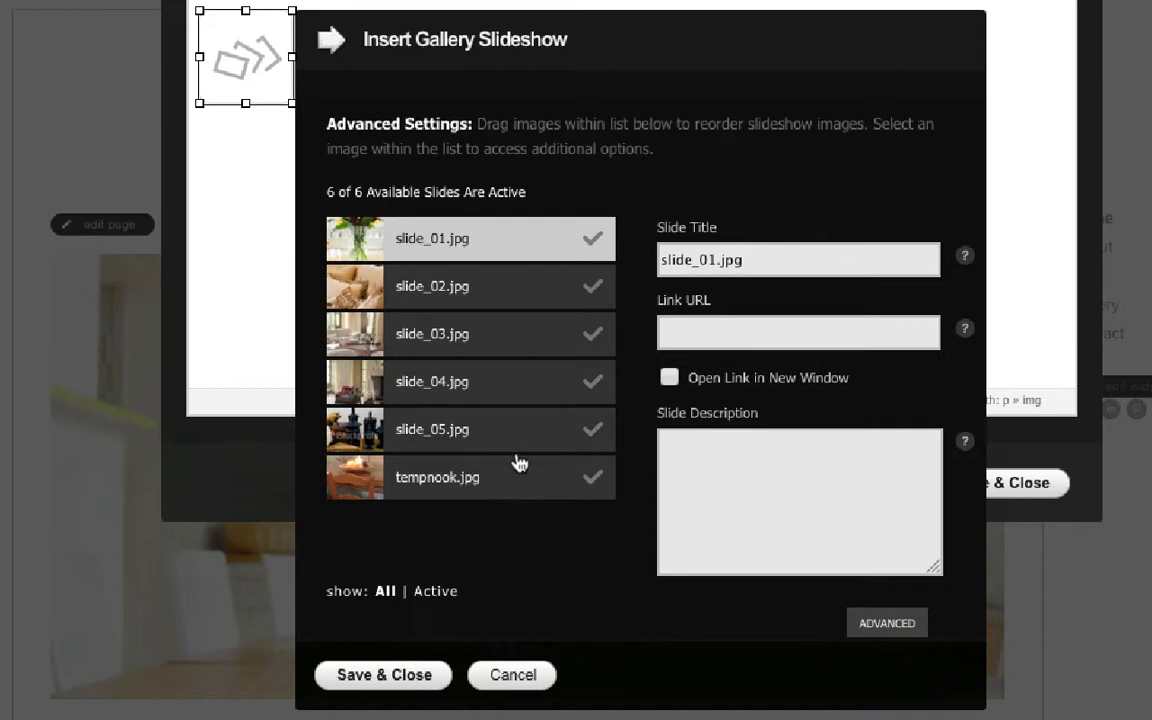
left_click_drag(500, 477, 505, 240)
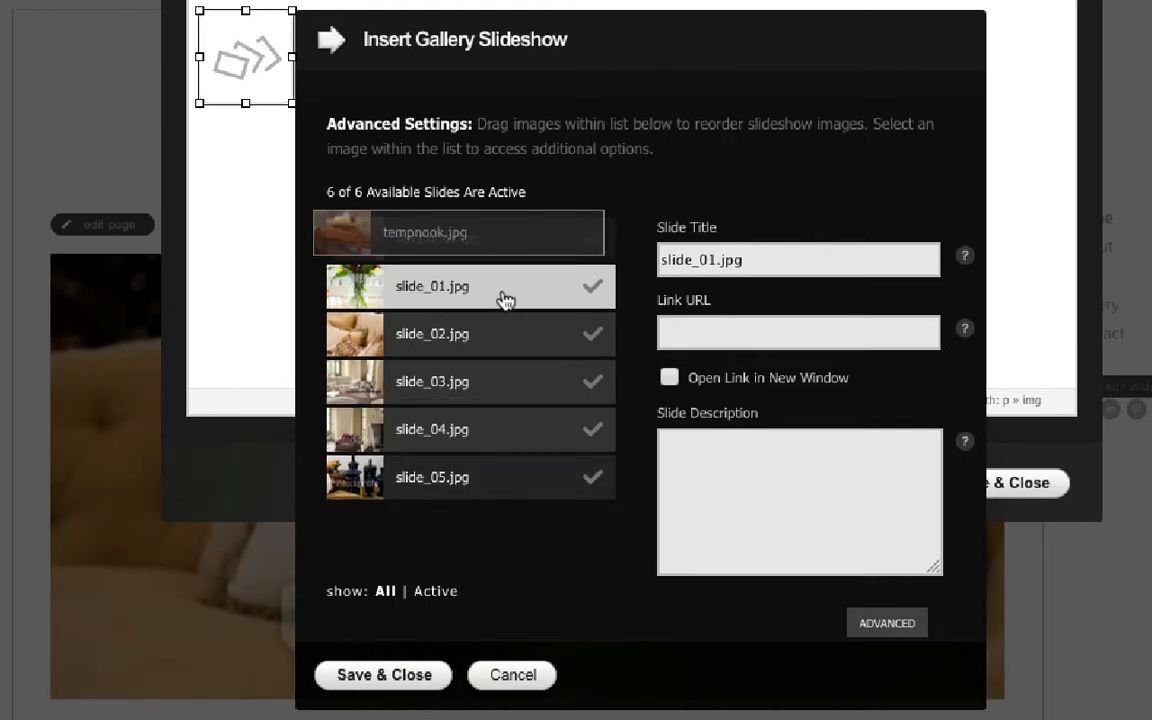
mouse_move(505, 302)
left_mouse_down()
mouse_move(503, 316)
mouse_move(516, 305)
left_mouse_up()
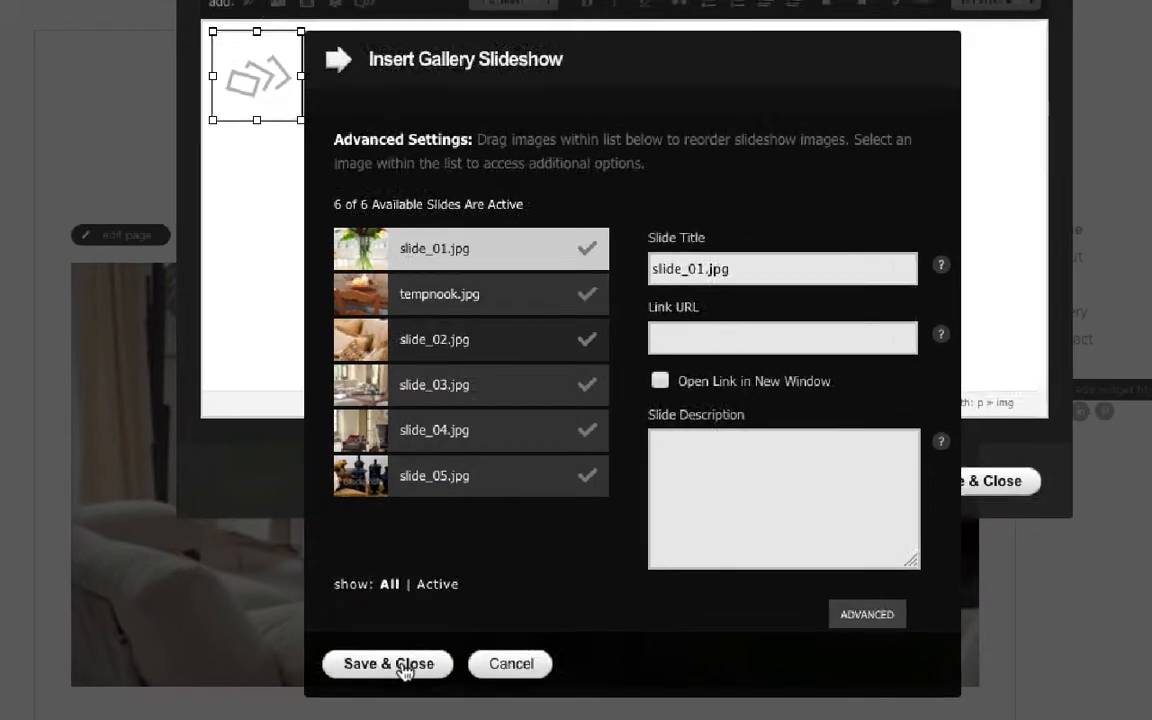
Save the slideshow settings and the homepage content, and switch the site to preview mode
left_click(398, 676)
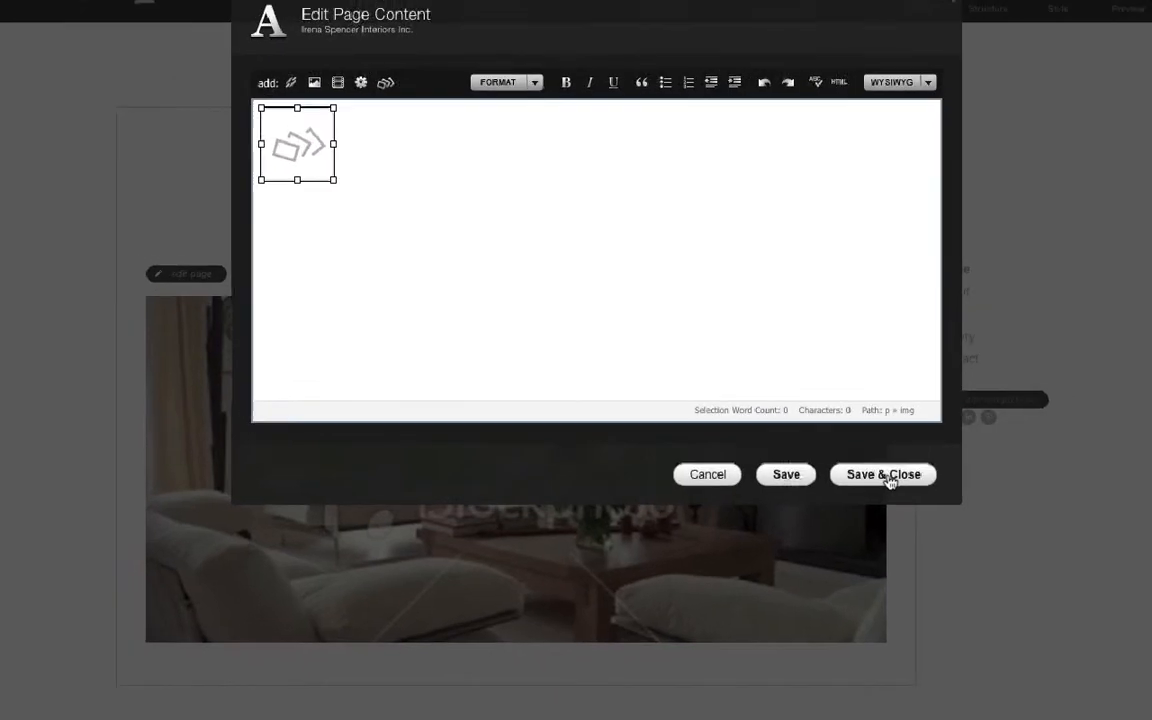
left_click(928, 478)
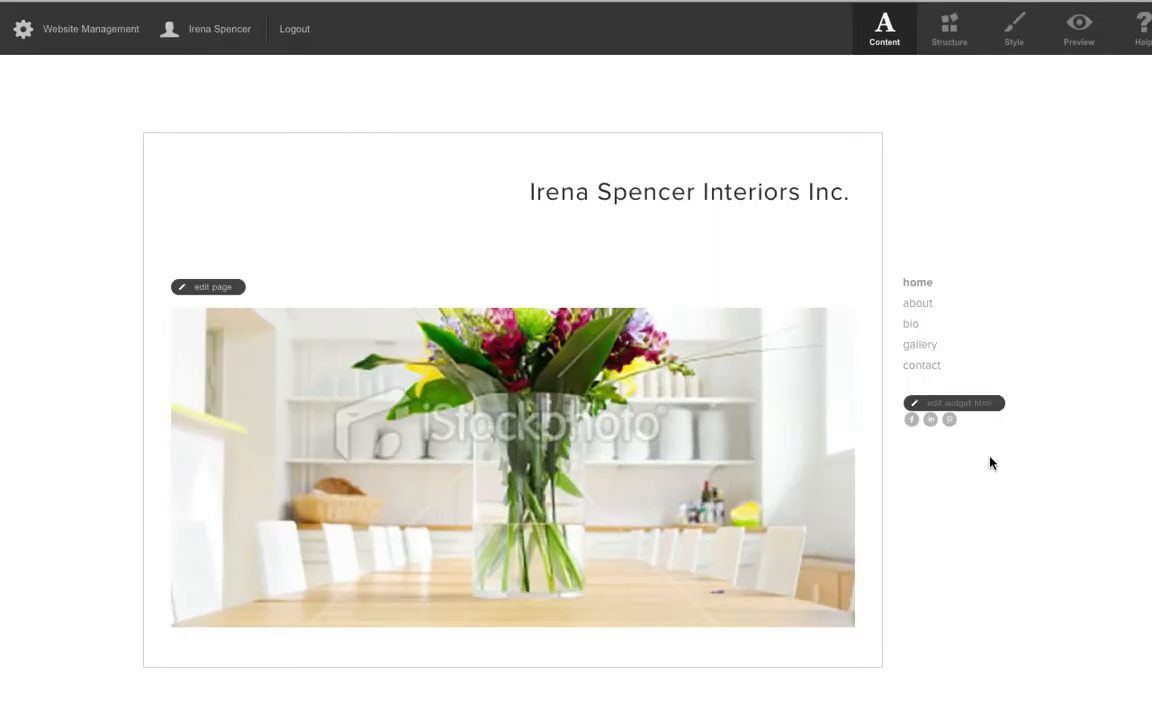
left_click(1082, 32)
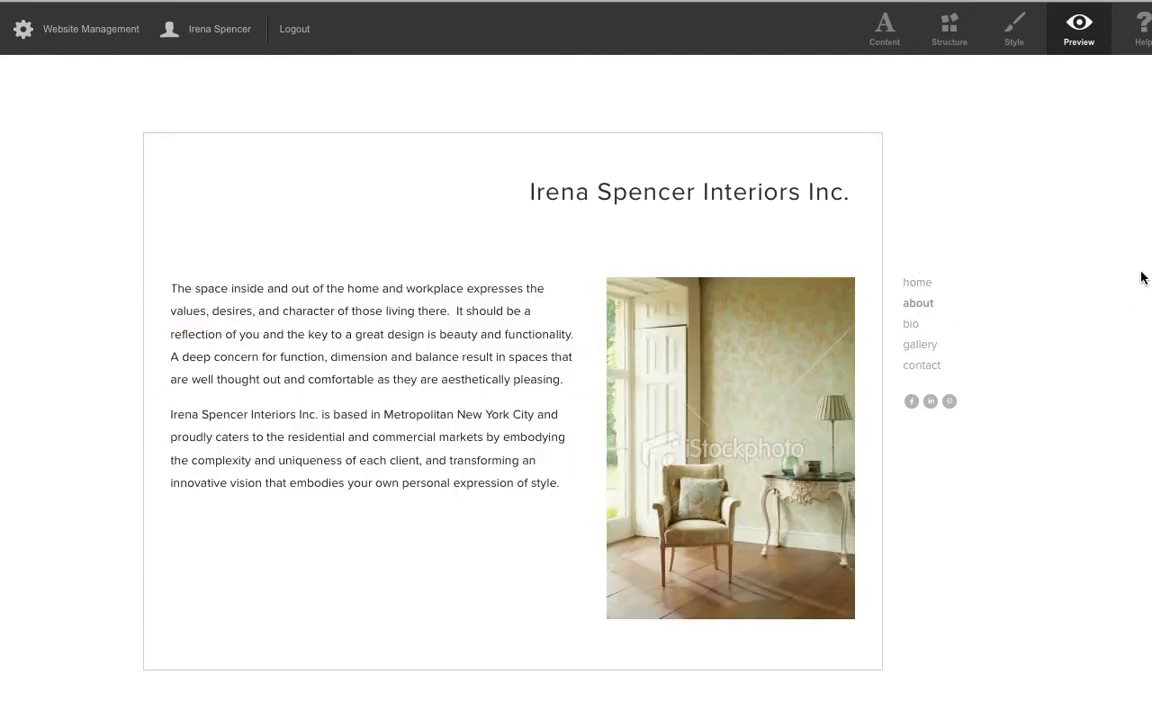
Look at the armchair picture's adjustment options in the About page's enlarged content editor, and leave the editor without changes
left_click(886, 32)
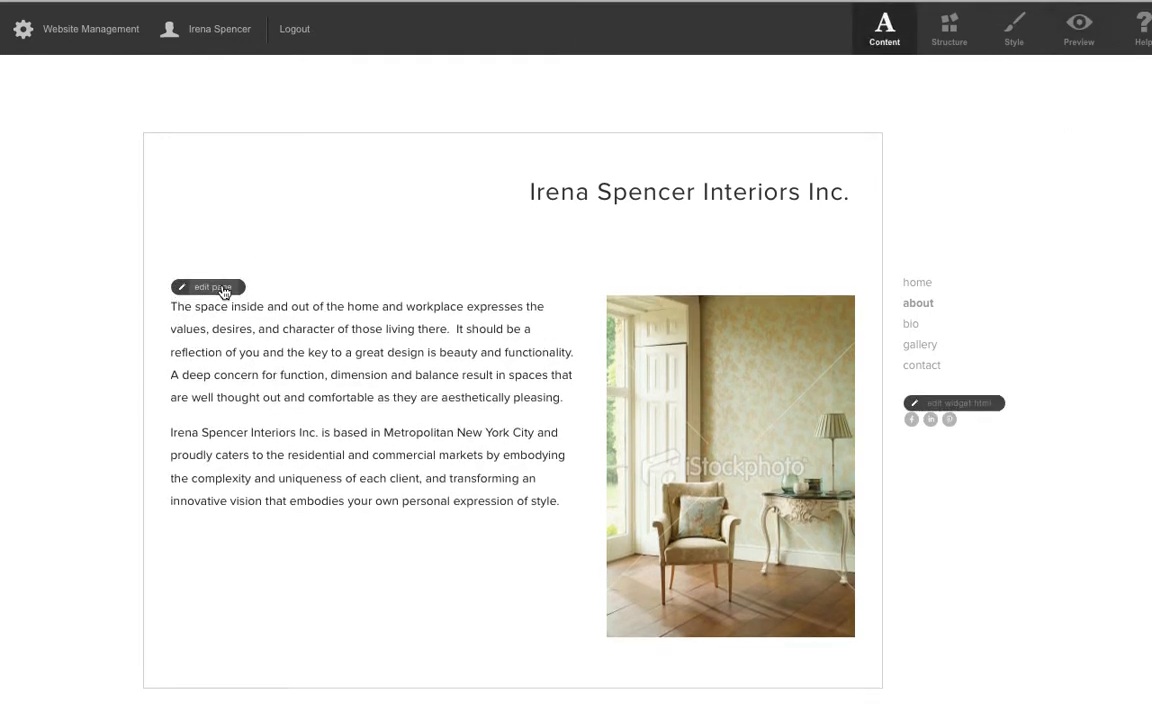
left_click(224, 292)
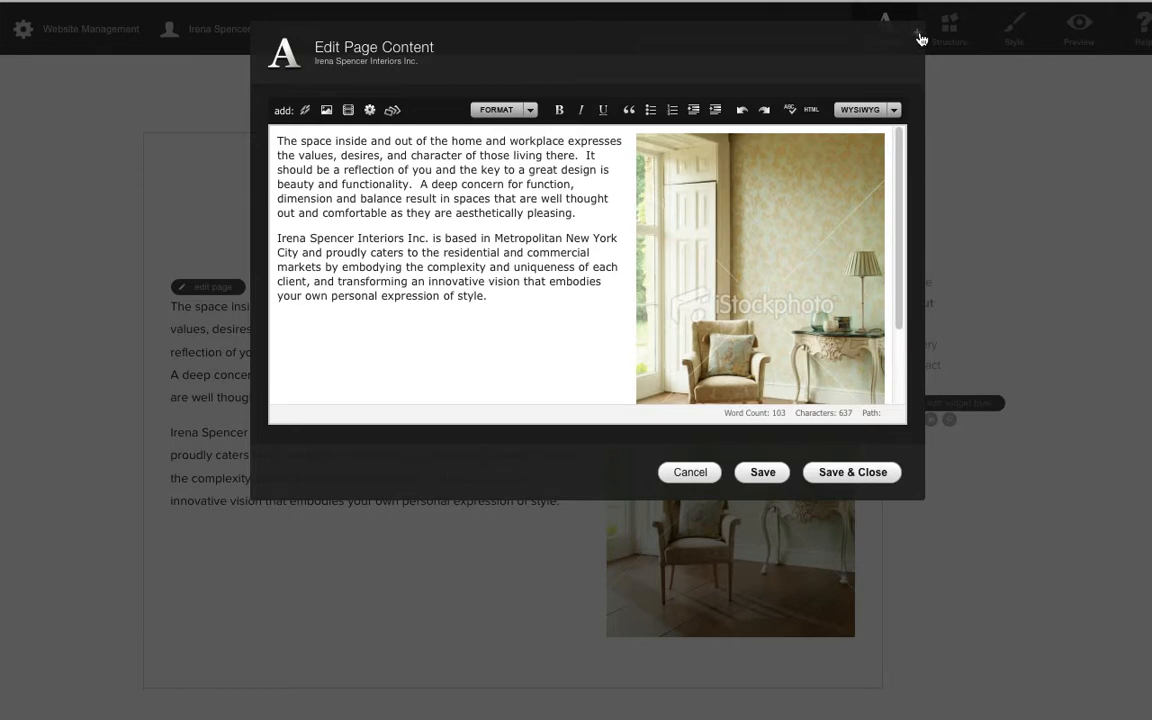
left_click(921, 38)
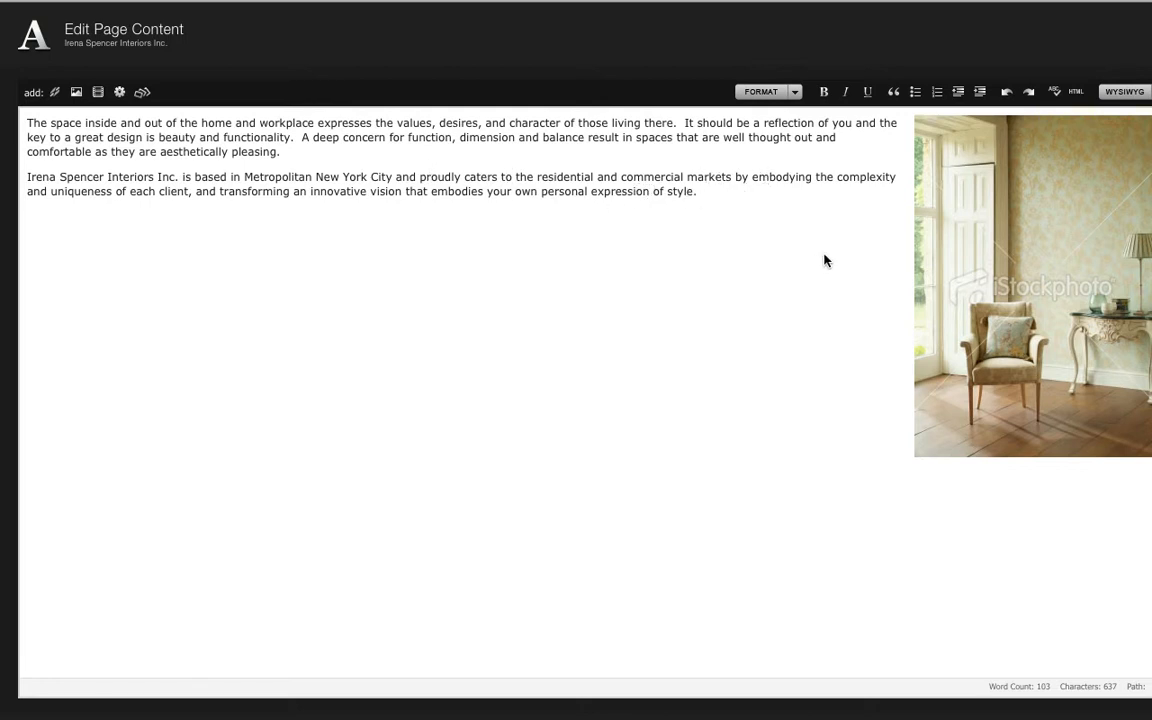
left_click(1028, 242)
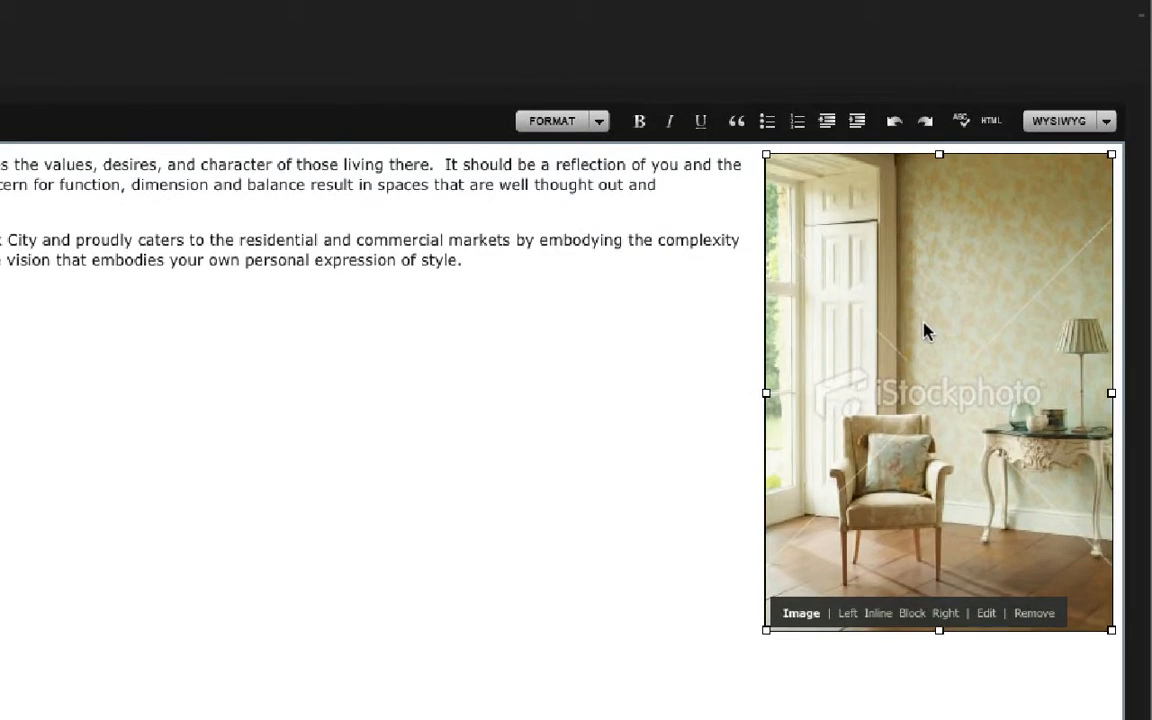
left_click(988, 616)
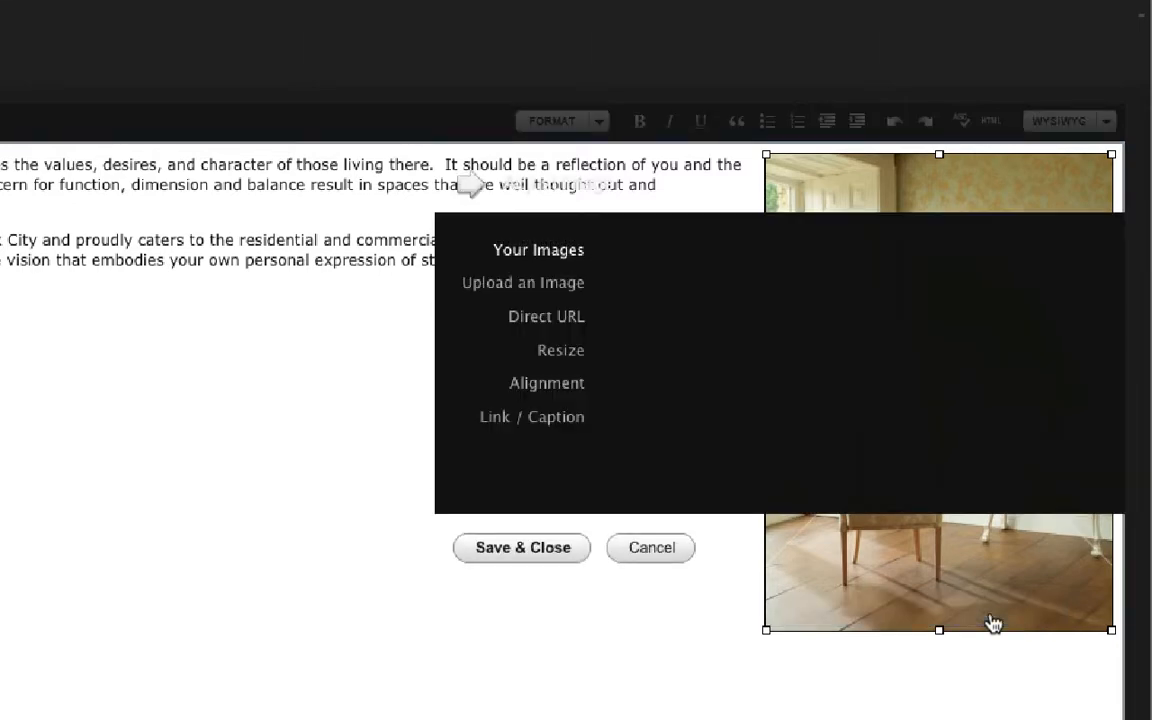
left_click(650, 550)
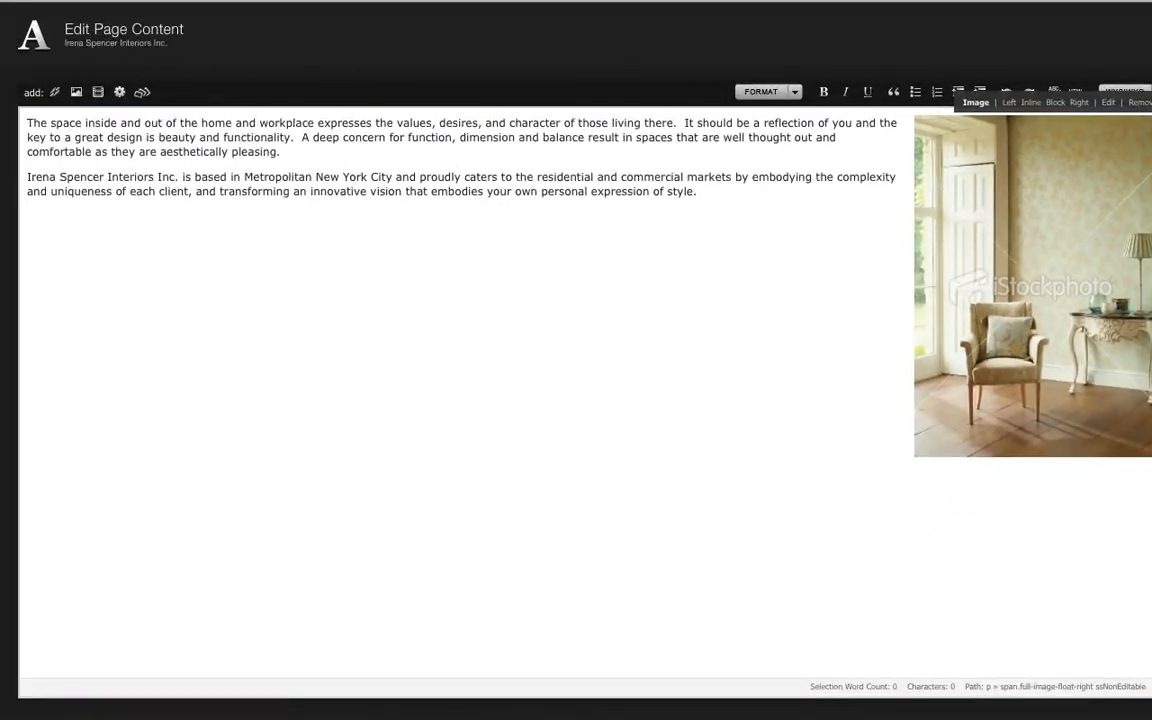
left_click(1120, 710)
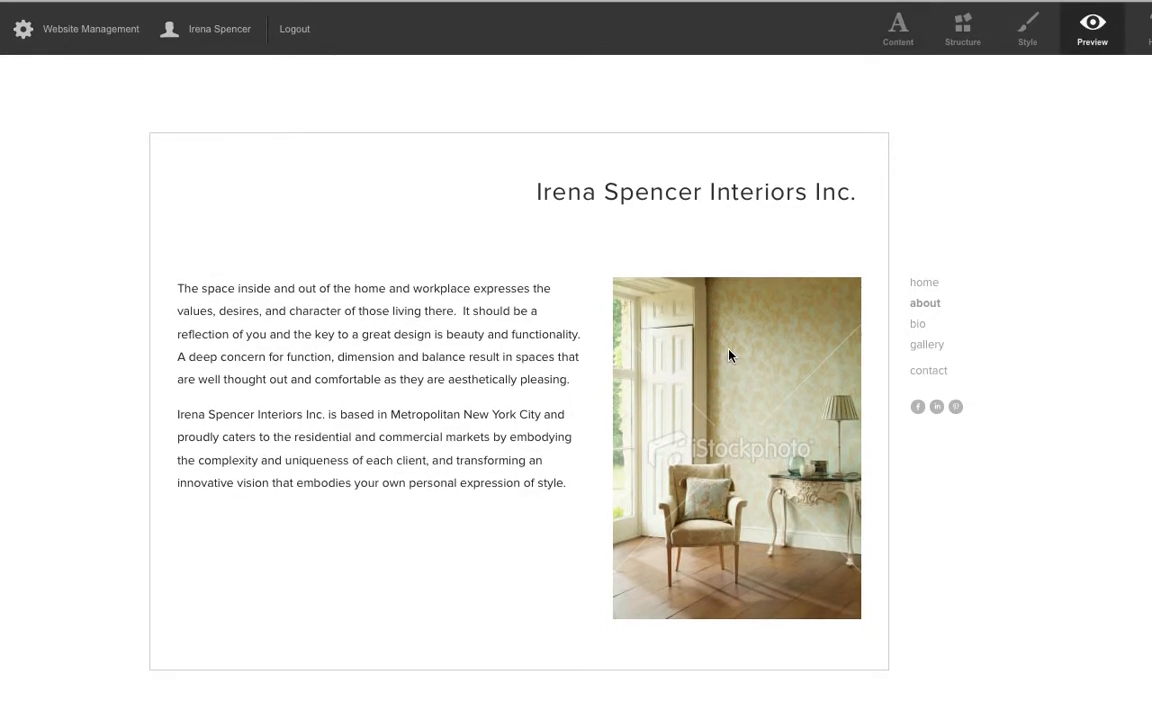
View the About page's armchair picture on its own in the browser
right_click(728, 360)
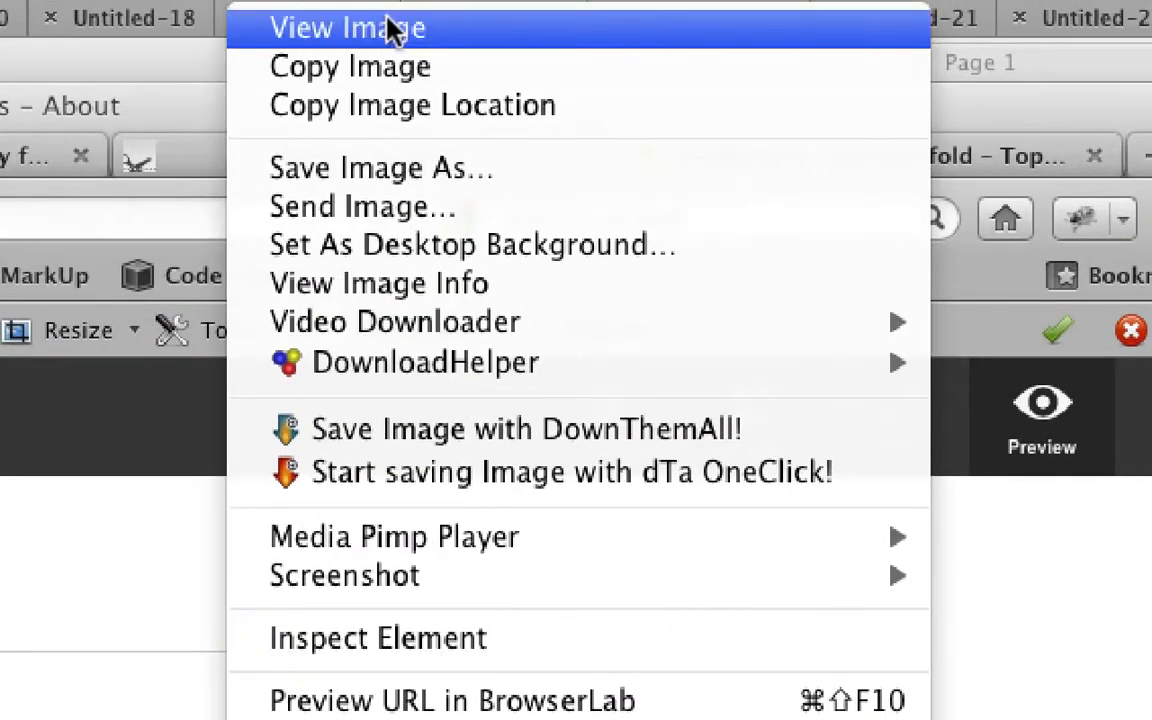
left_click(390, 28)
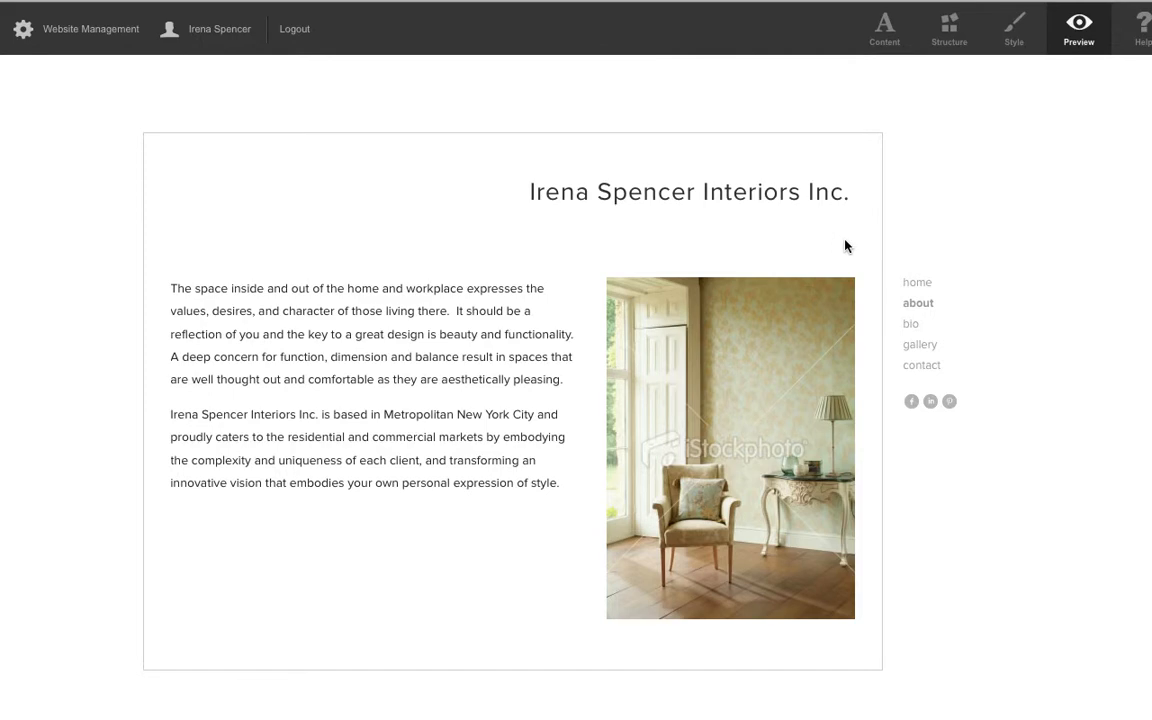
Reopen the About page's content, review the image sources offered for the armchair picture, and cancel the edit
left_click(884, 30)
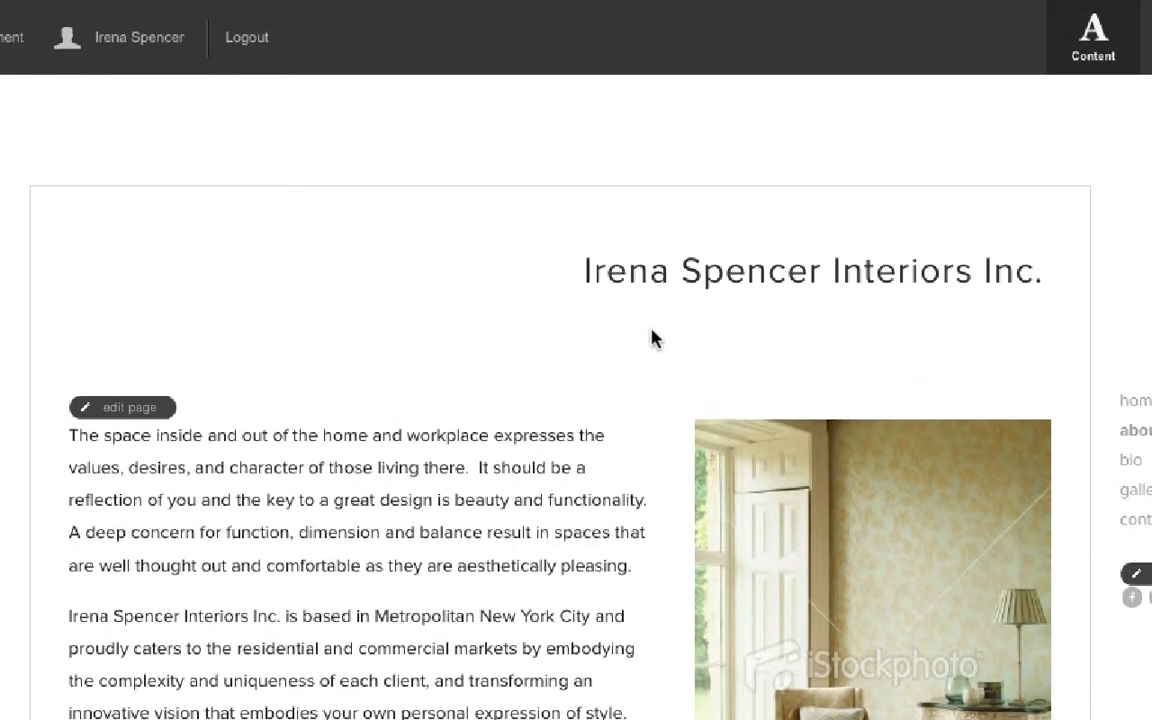
left_click(105, 408)
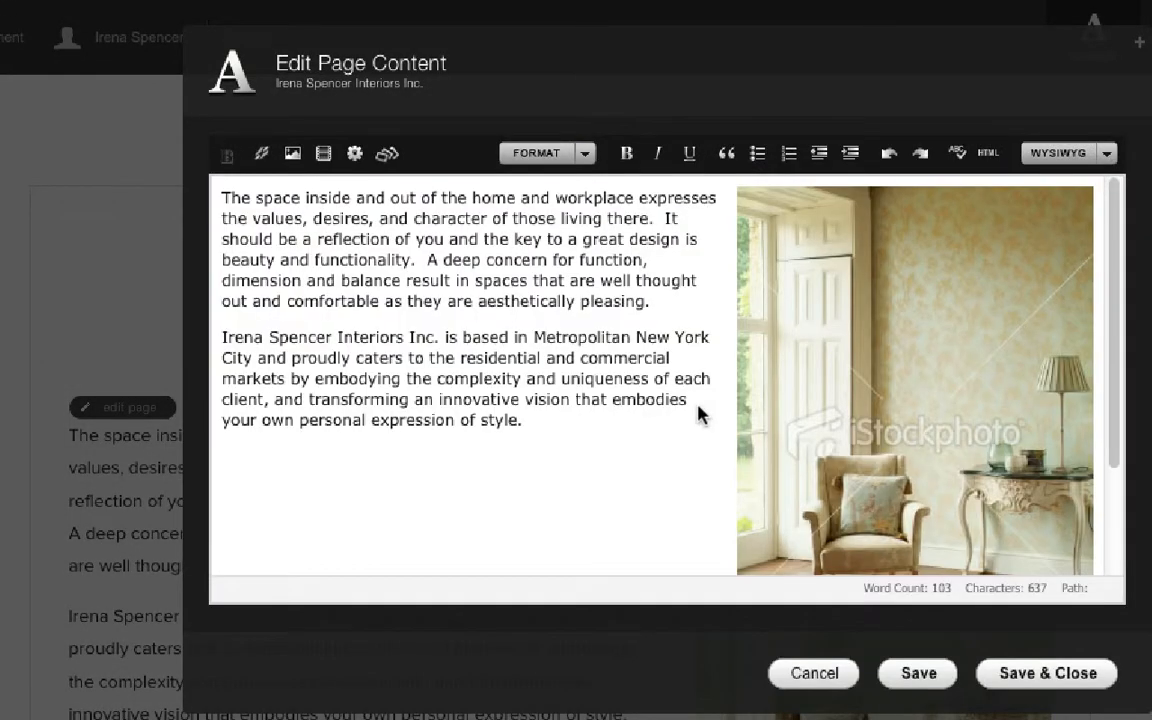
left_click(1003, 300)
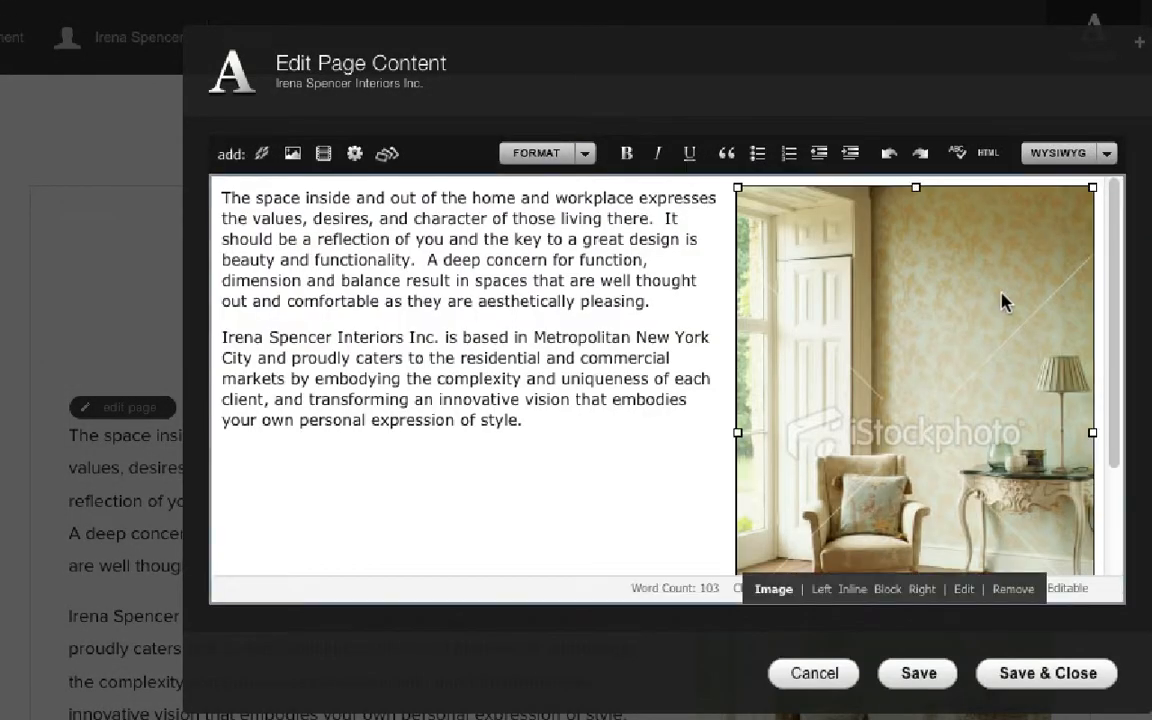
left_click(963, 589)
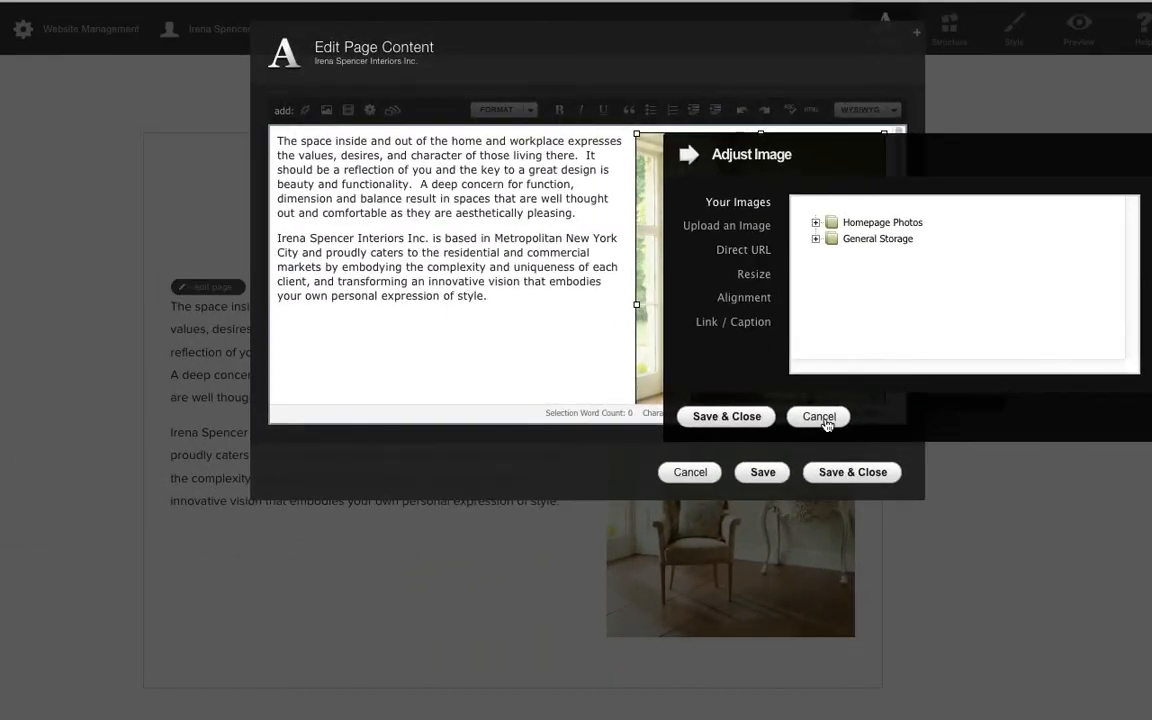
left_click(640, 466)
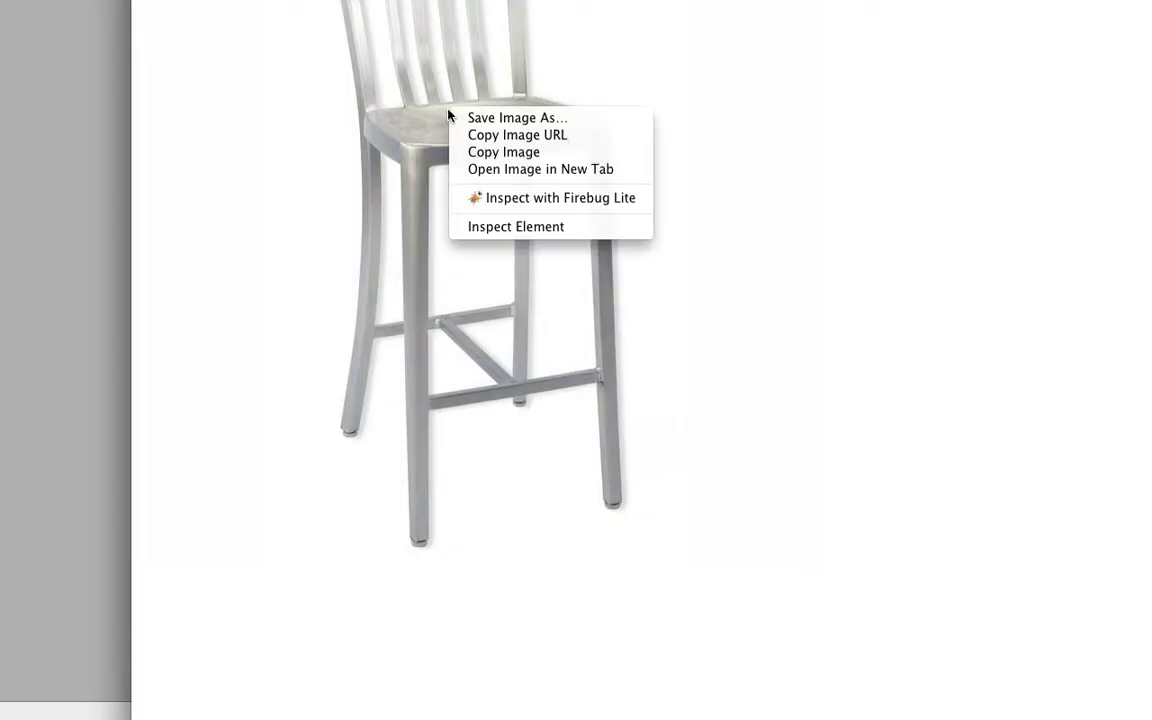
Copy the metal bar stool picture from the browser and create a transparent 276 × 600 pixel document in the image editor
left_click(492, 152)
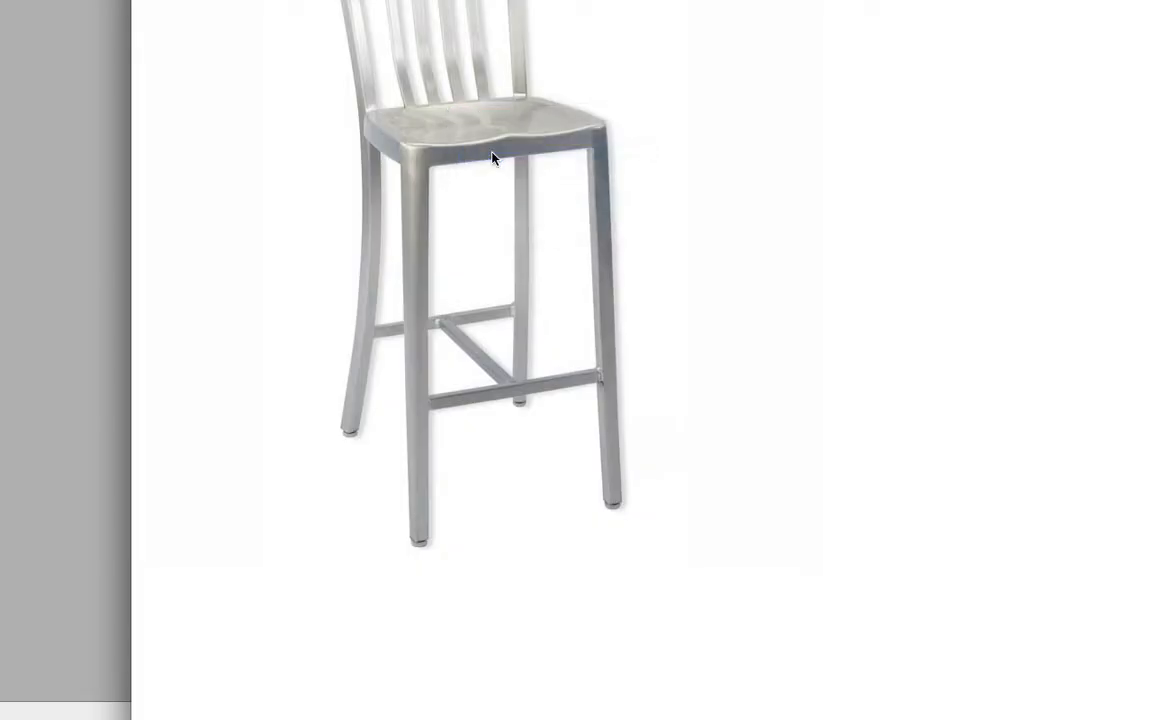
key("super+Tab")
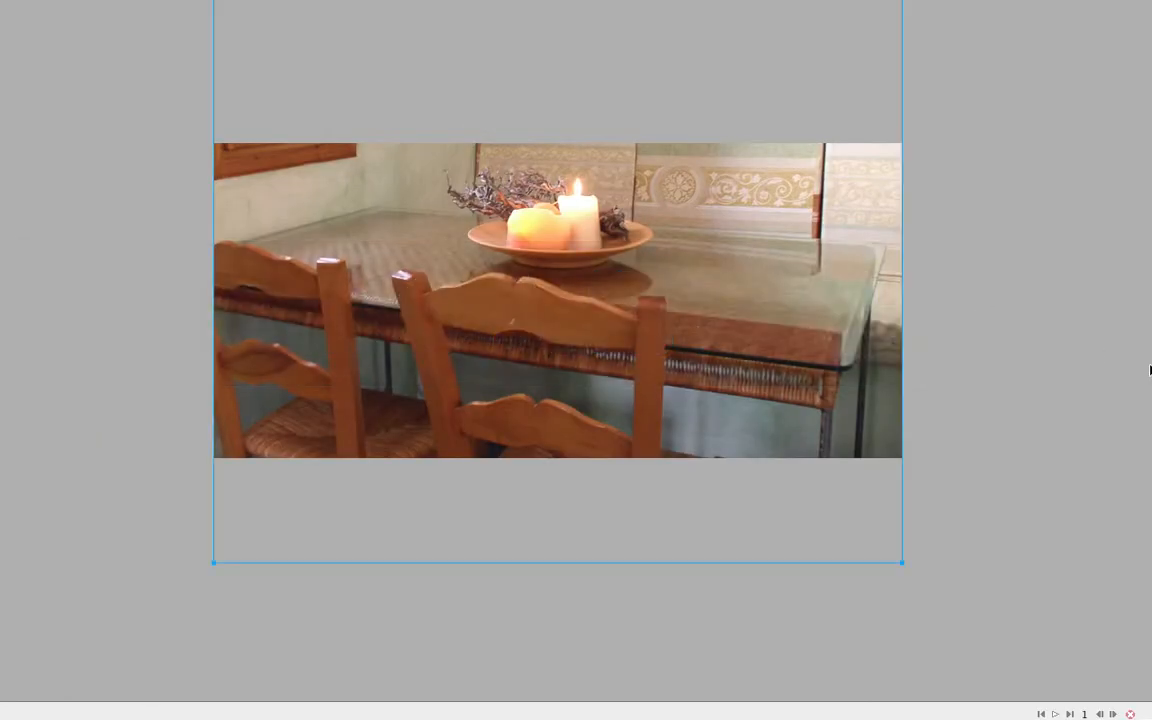
key("super+n")
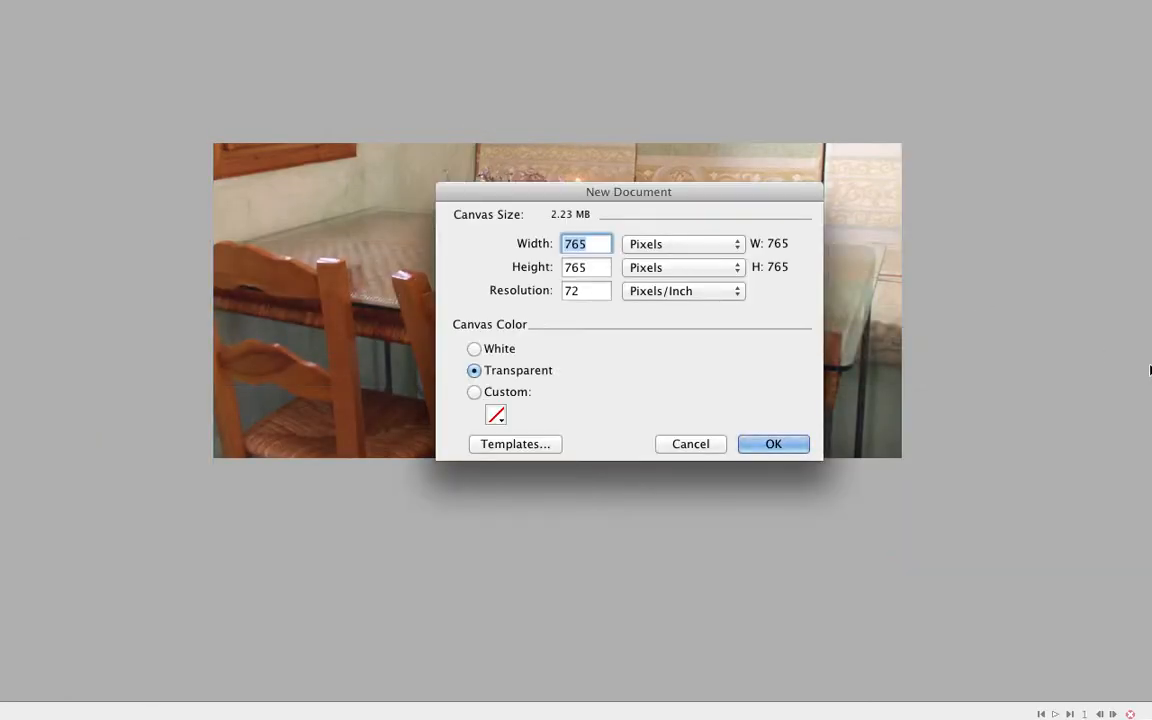
type("26")
key("BackSpace")
type("7")
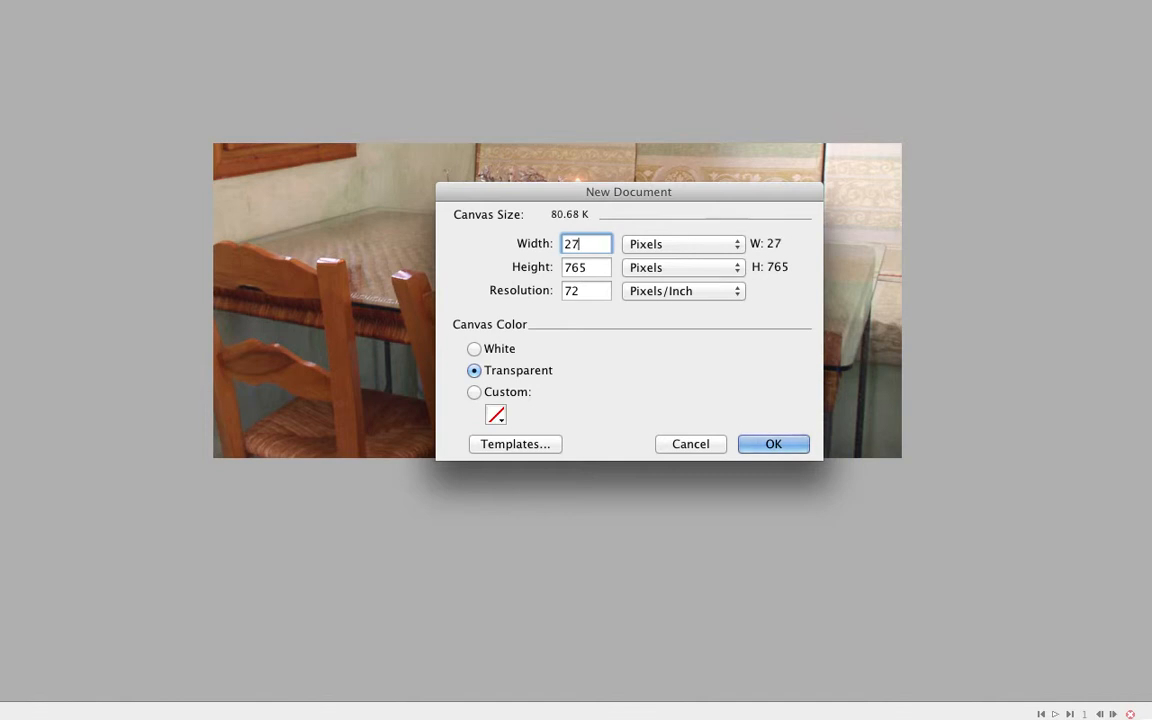
type("3")
key("BackSpace")
type("6")
key("Tab")
type("600")
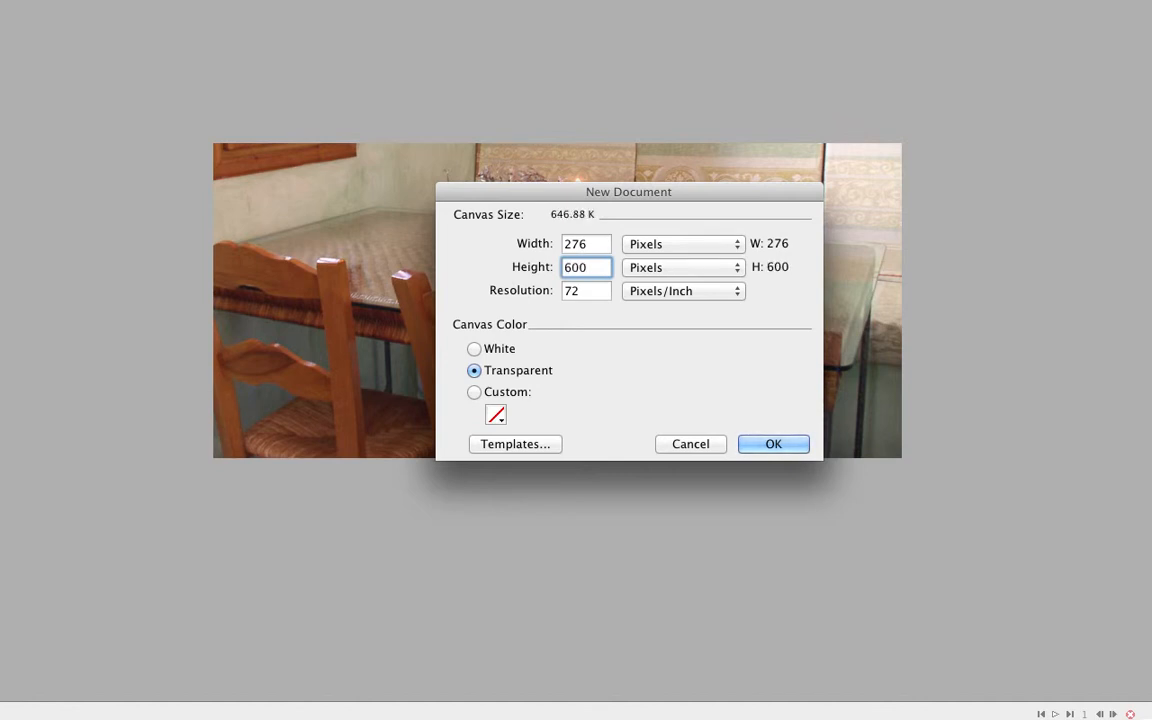
key("Return")
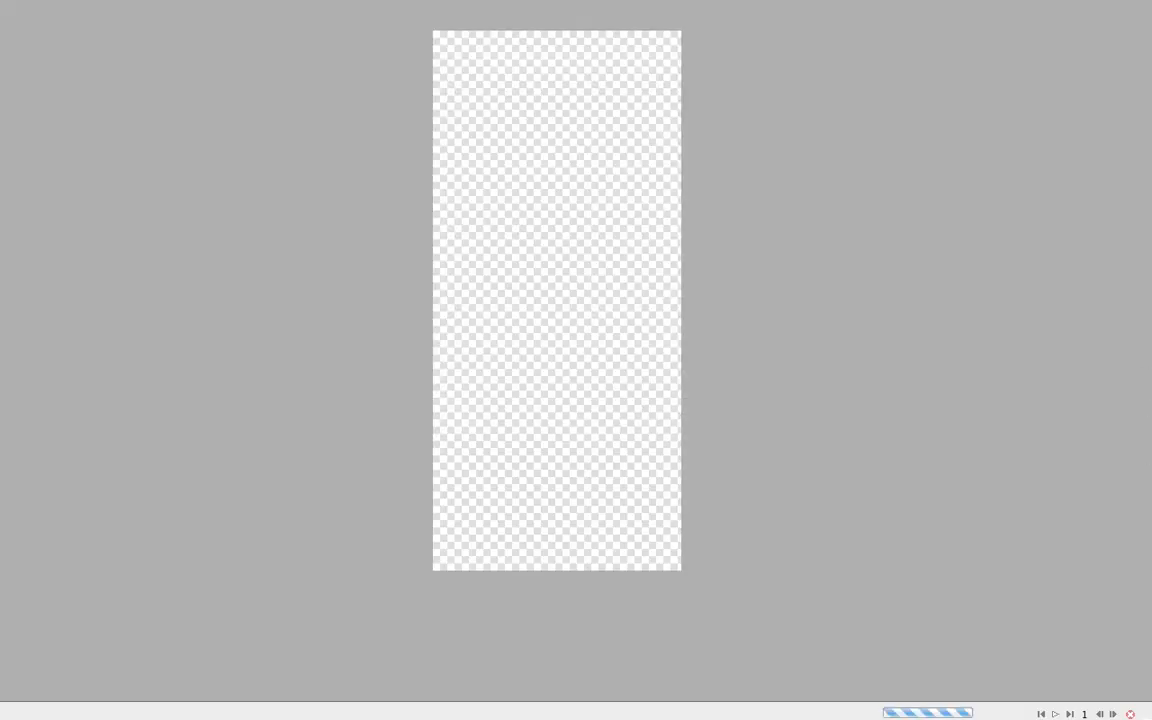
Paste the bar stool picture into the new document, scale it down and position it so the whole stool fits the canvas
key("ctrl+v")
left_click_drag(671, 303, 486, 283)
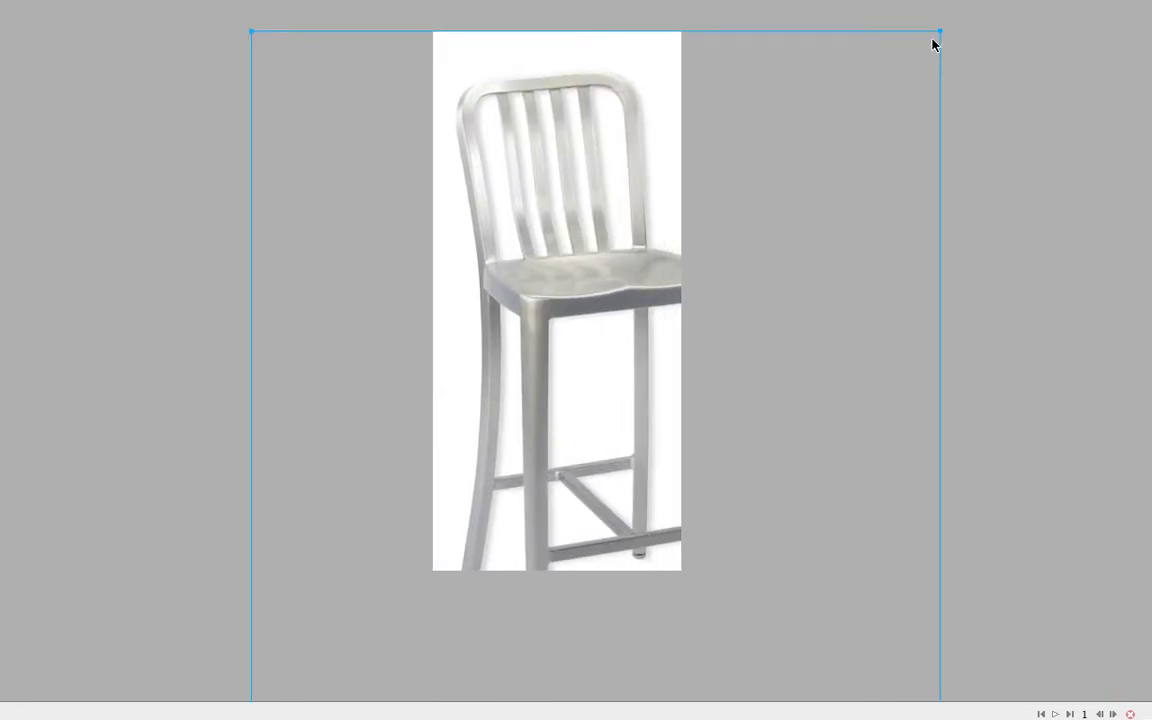
left_click_drag(938, 33, 748, 175)
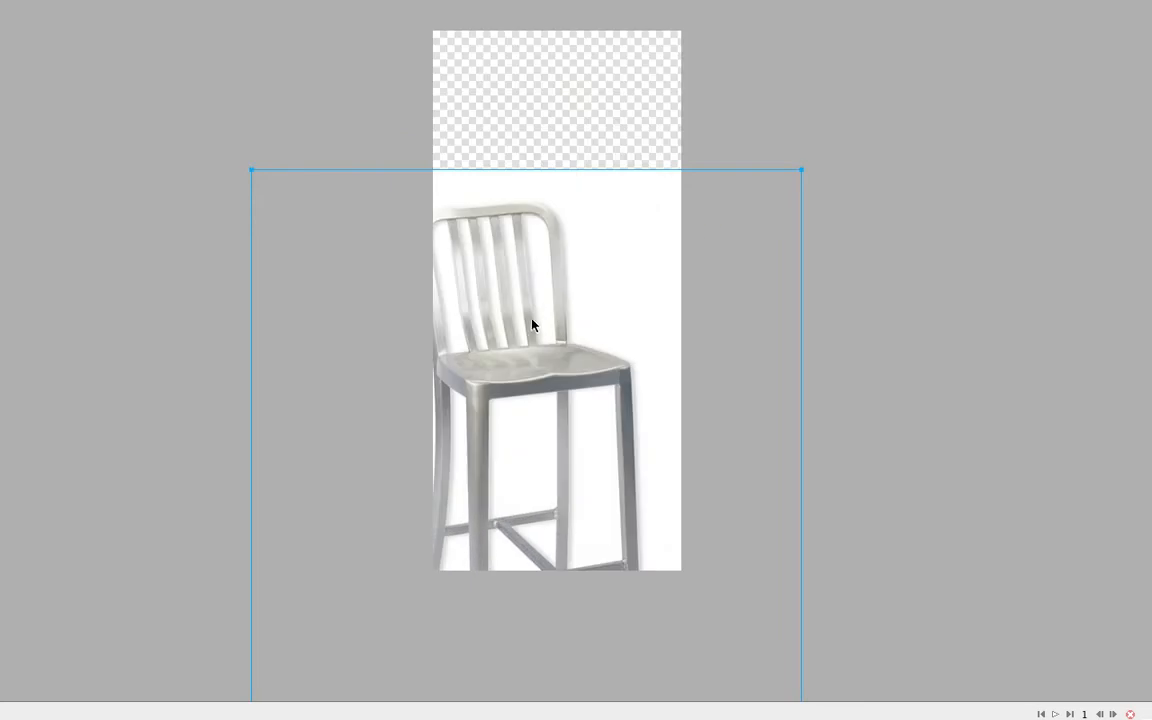
left_click_drag(530, 327, 553, 180)
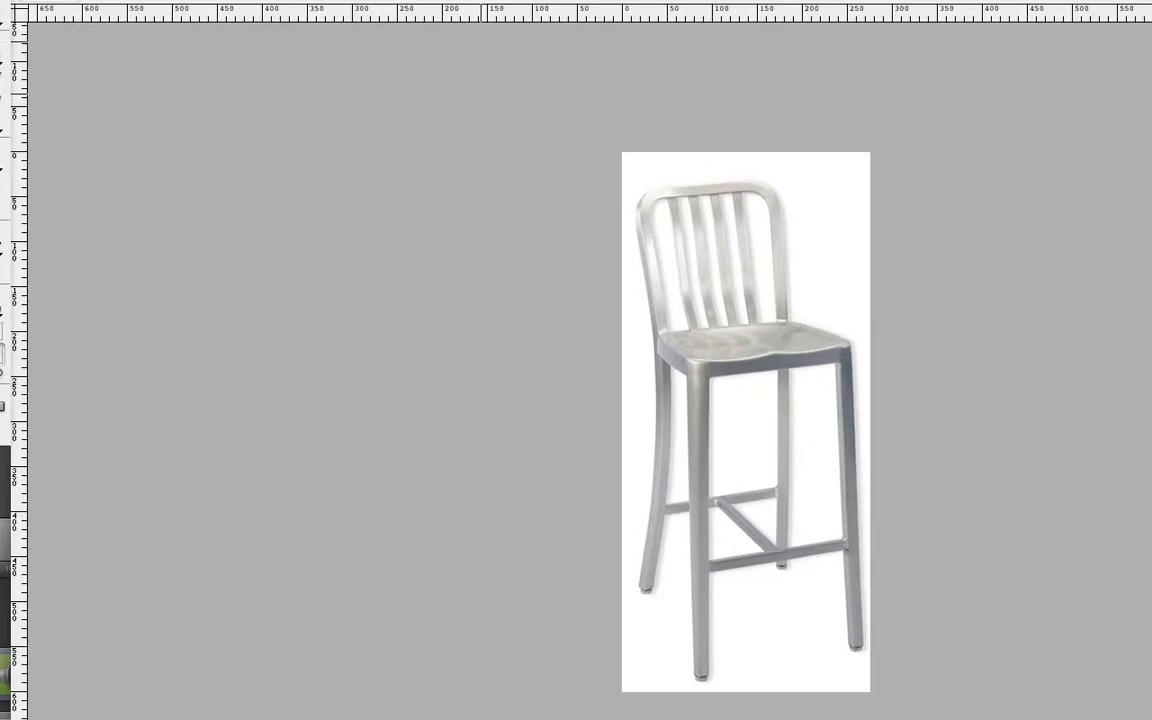
Export the bar stool image as tempstool.jpg into the site files folder, keeping the current page and images only
left_click(85, 0)
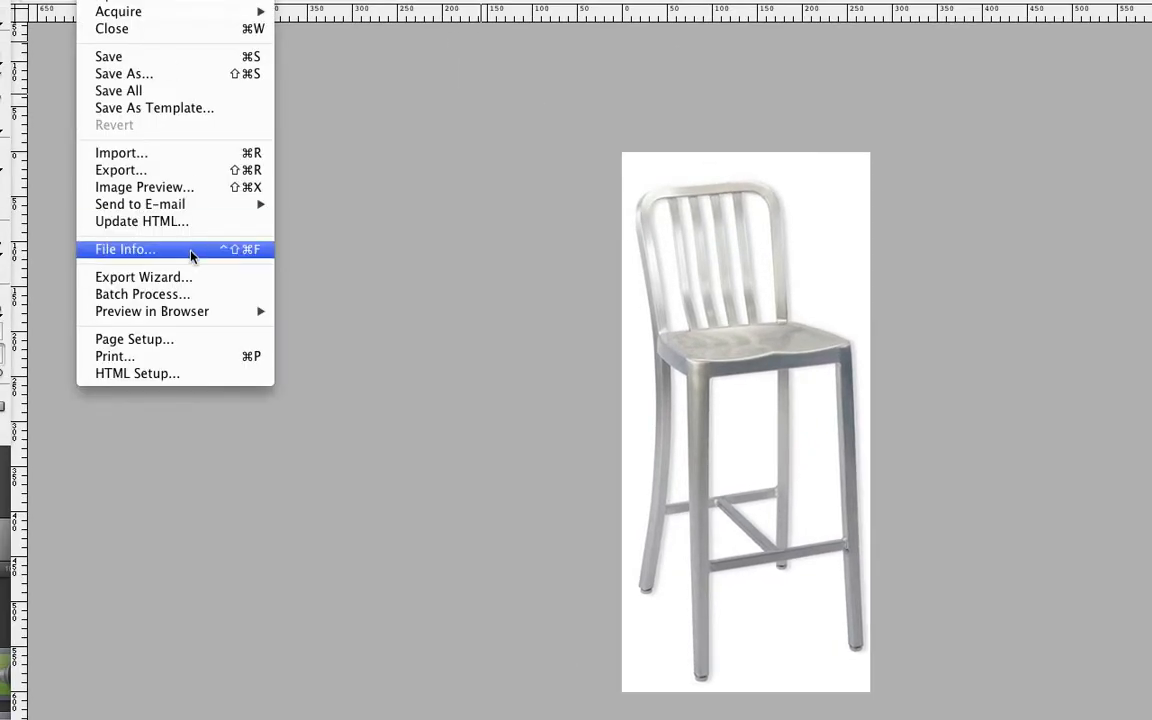
left_click(146, 172)
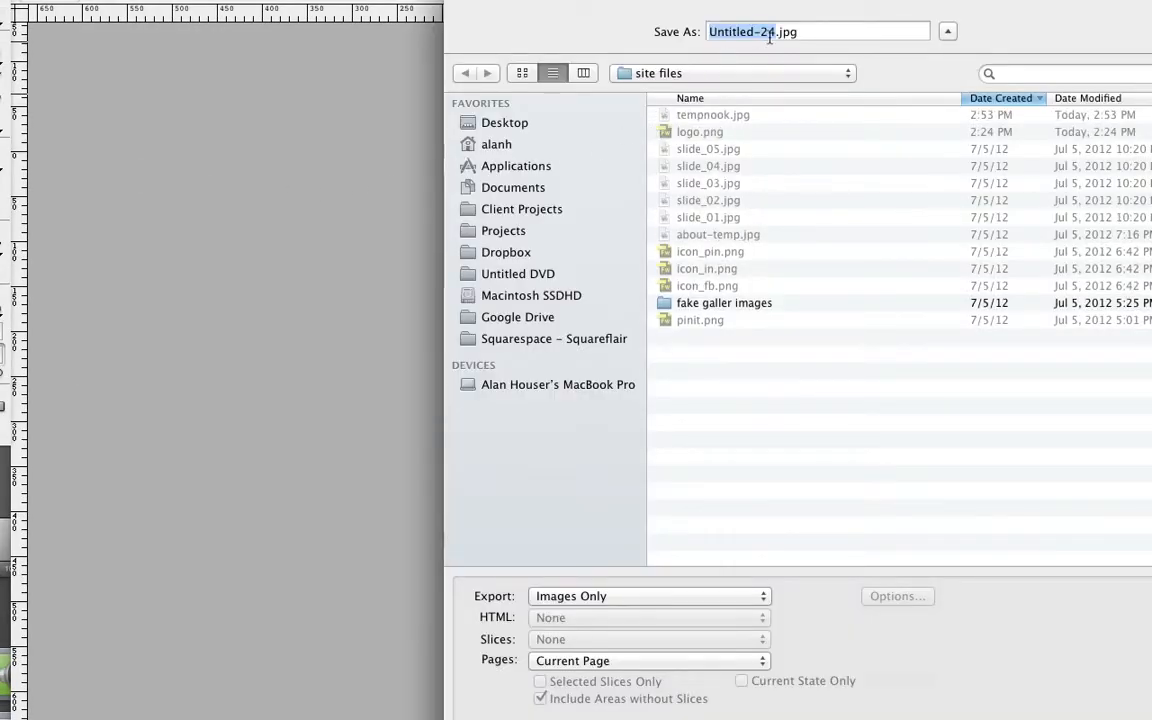
type("tempst")
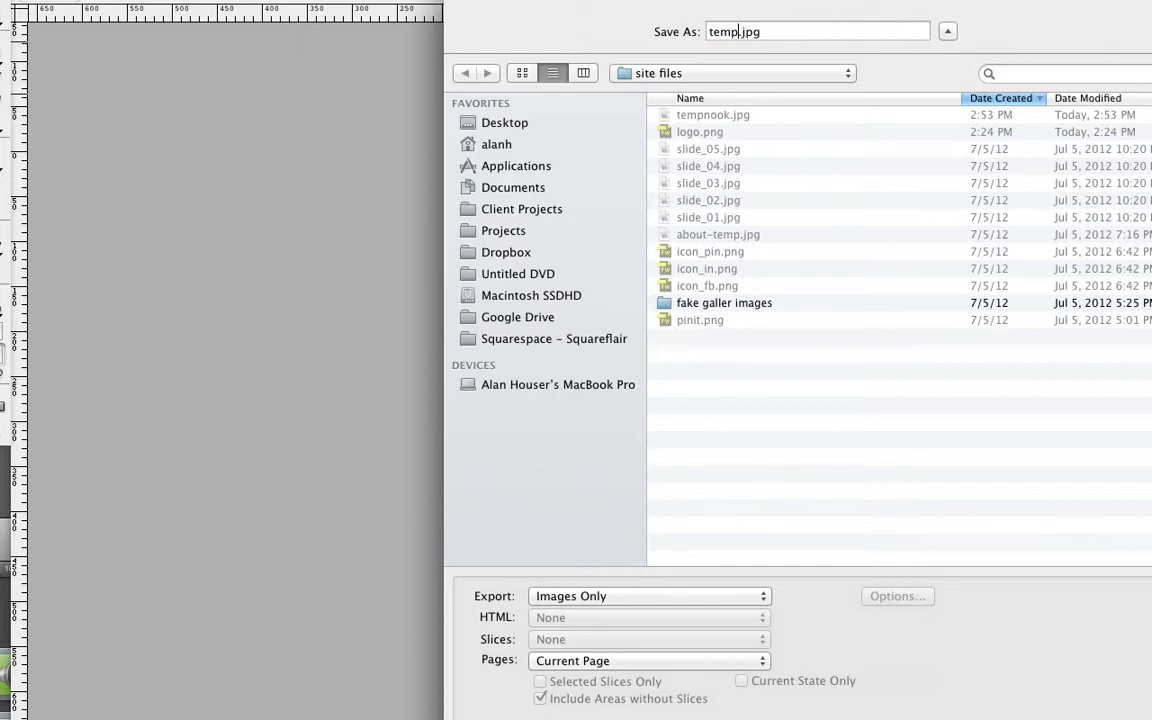
type("ool")
key("Return")
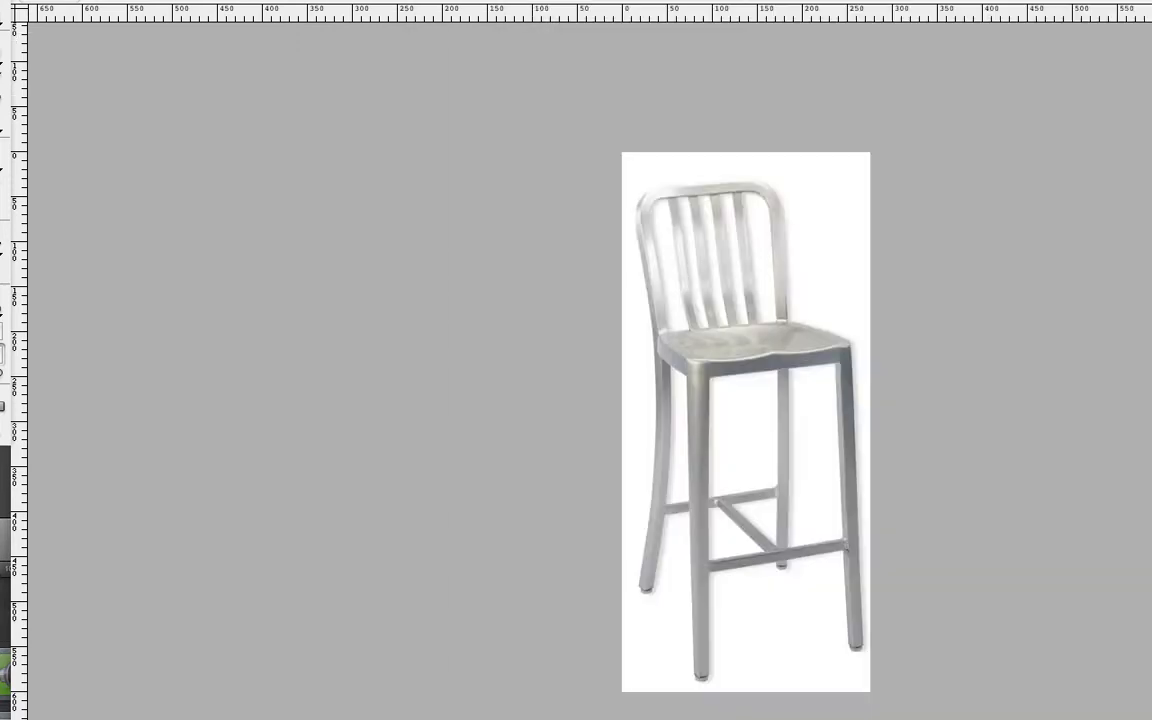
Switch to the browser, close the source picture of the bar stool, and return to the site's About page
key("super+Tab")
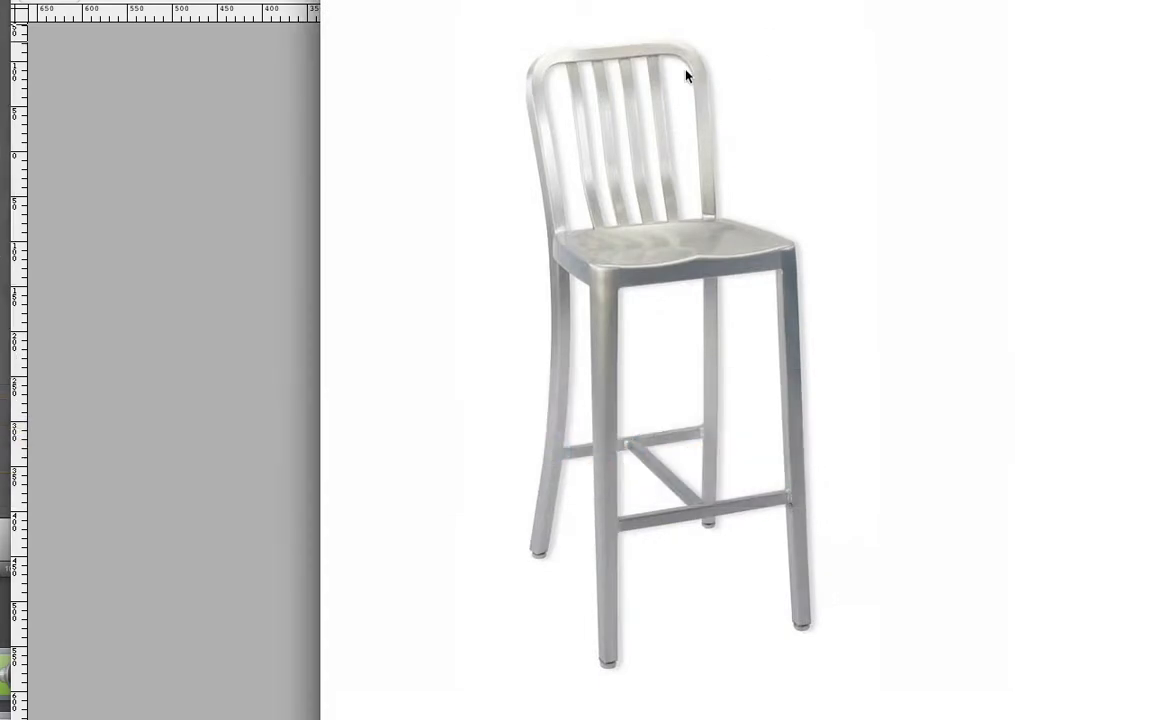
key("super+w")
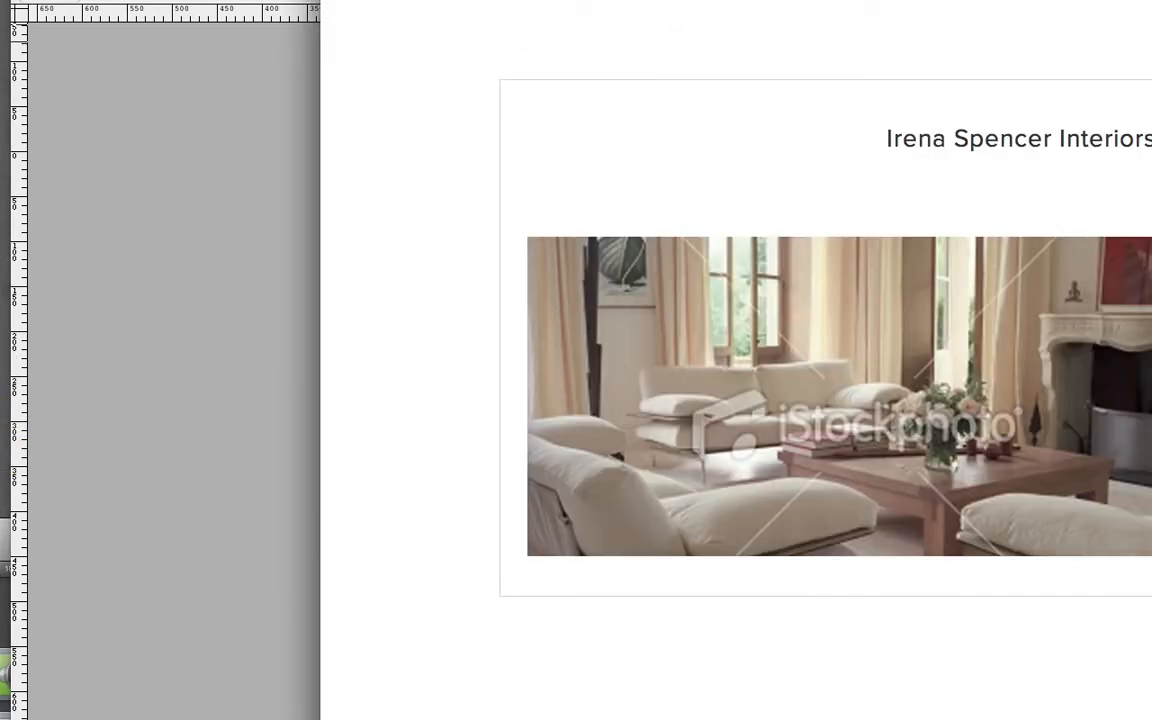
key("super+Tab")
key("super+Tab")
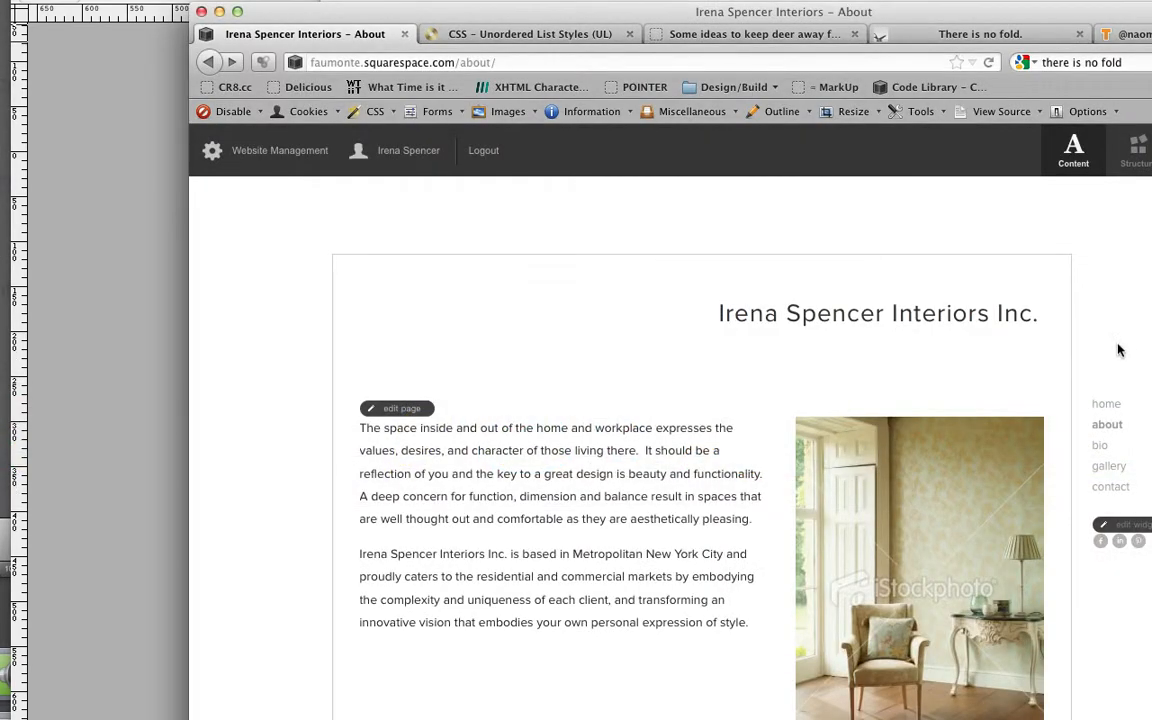
Replace the armchair picture in the About page's content with the exported bar stool image, uploaded to General Storage, and save the page
left_click(385, 410)
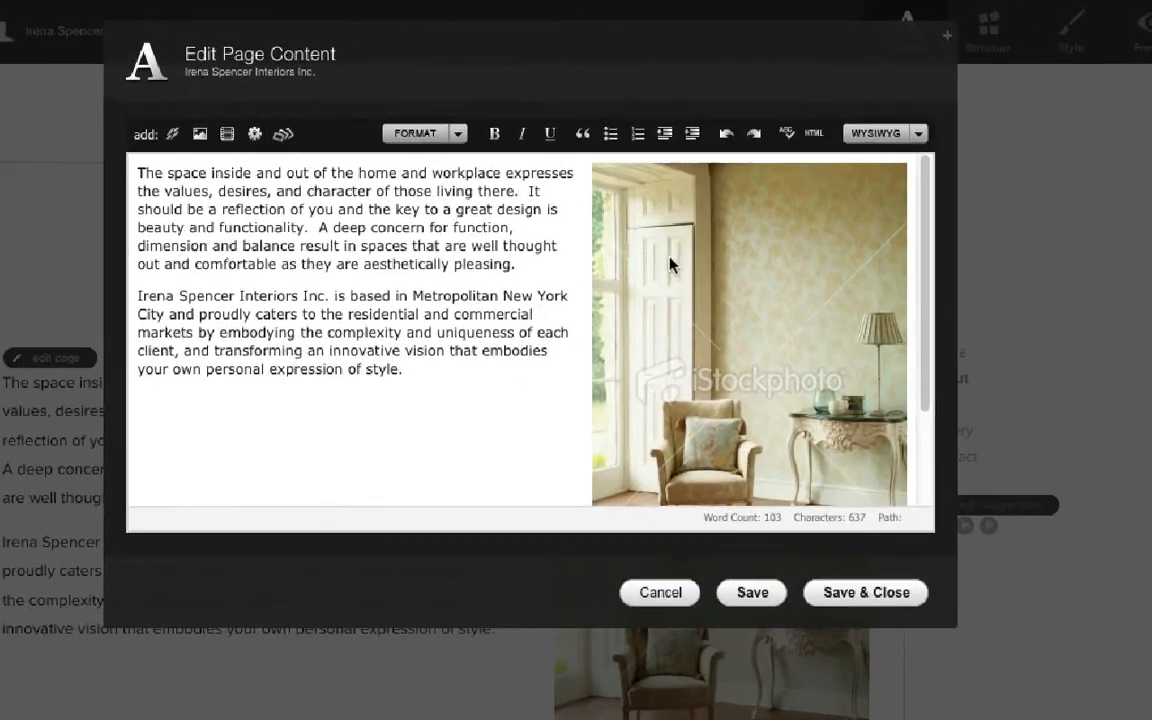
left_click(748, 392)
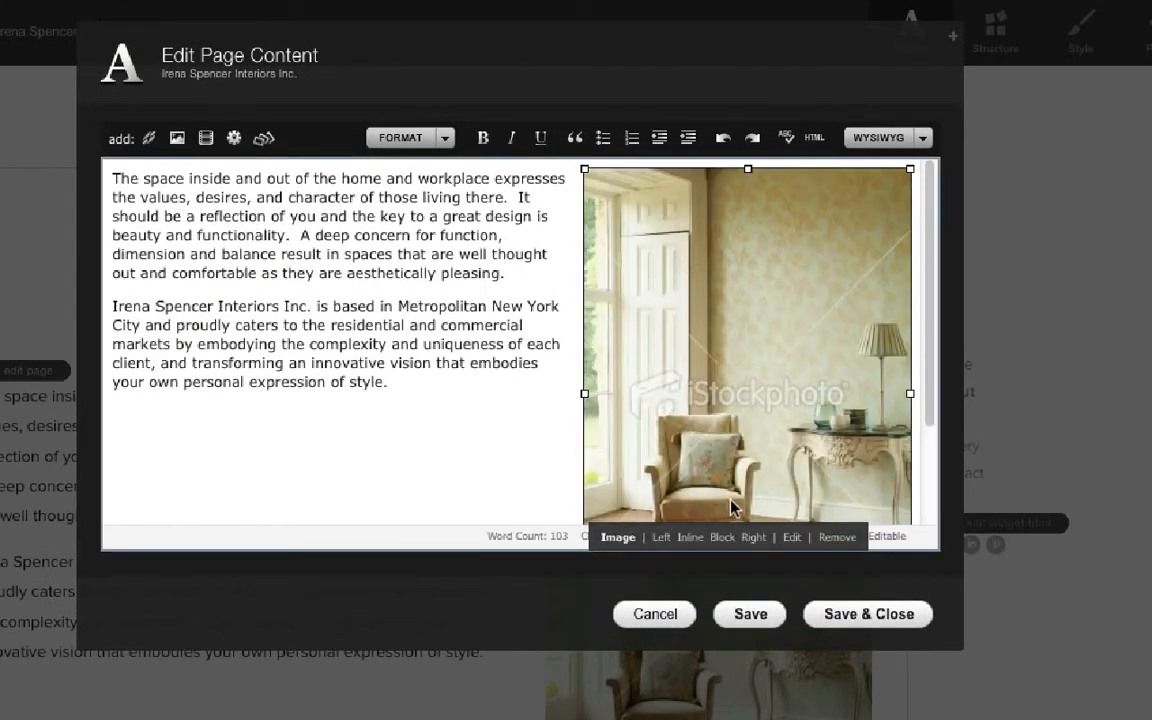
left_click(791, 537)
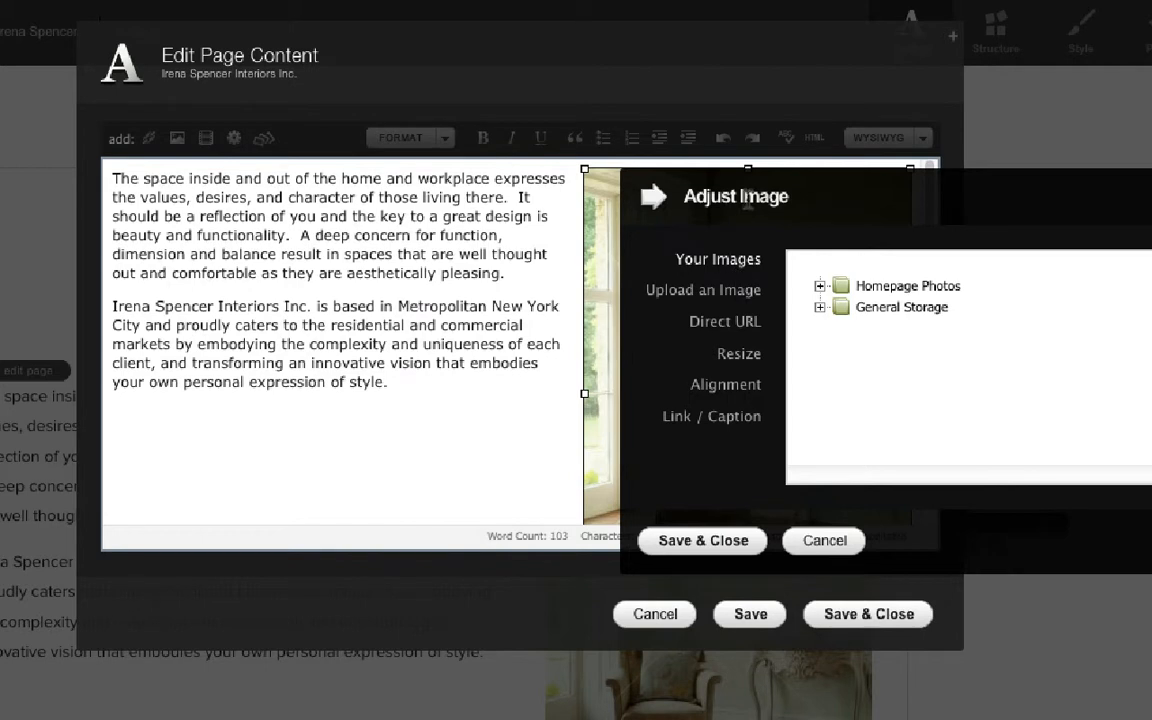
left_click(732, 296)
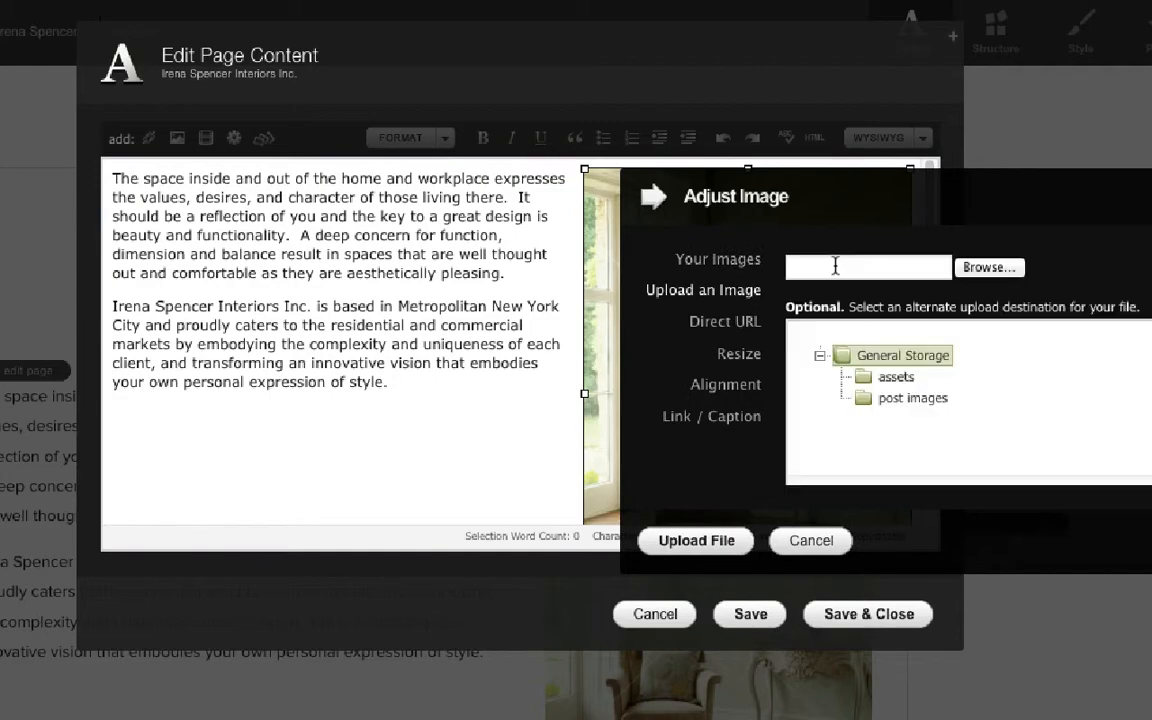
left_click(990, 265)
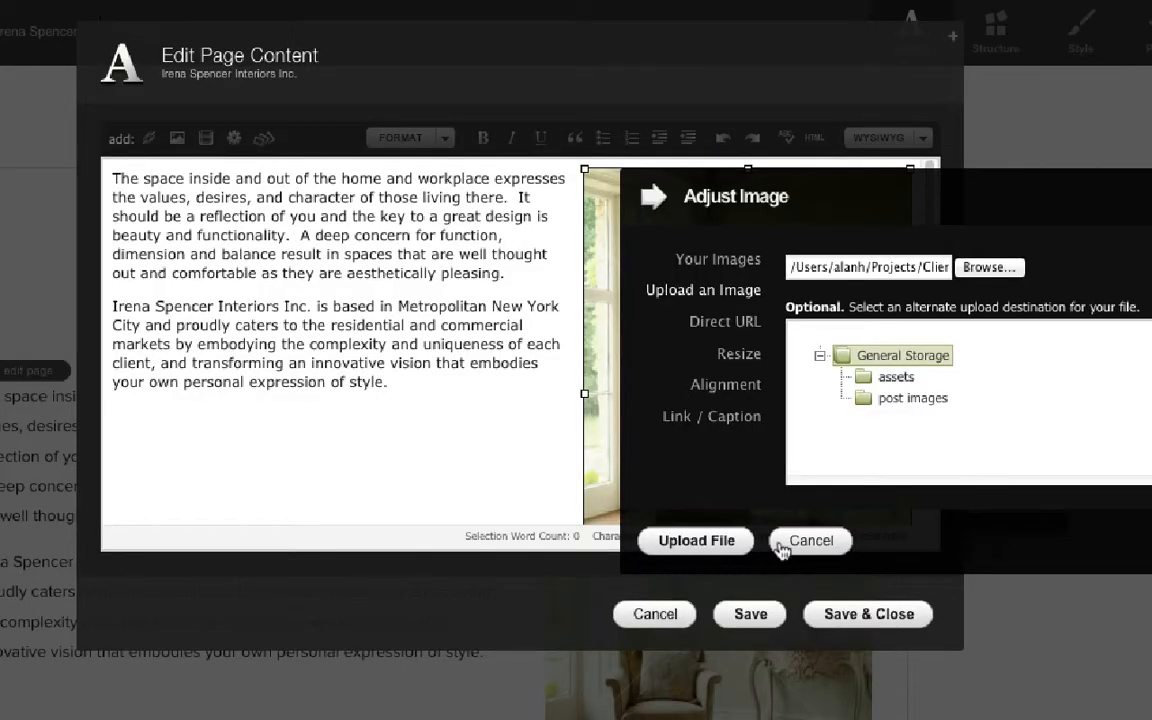
left_click(728, 540)
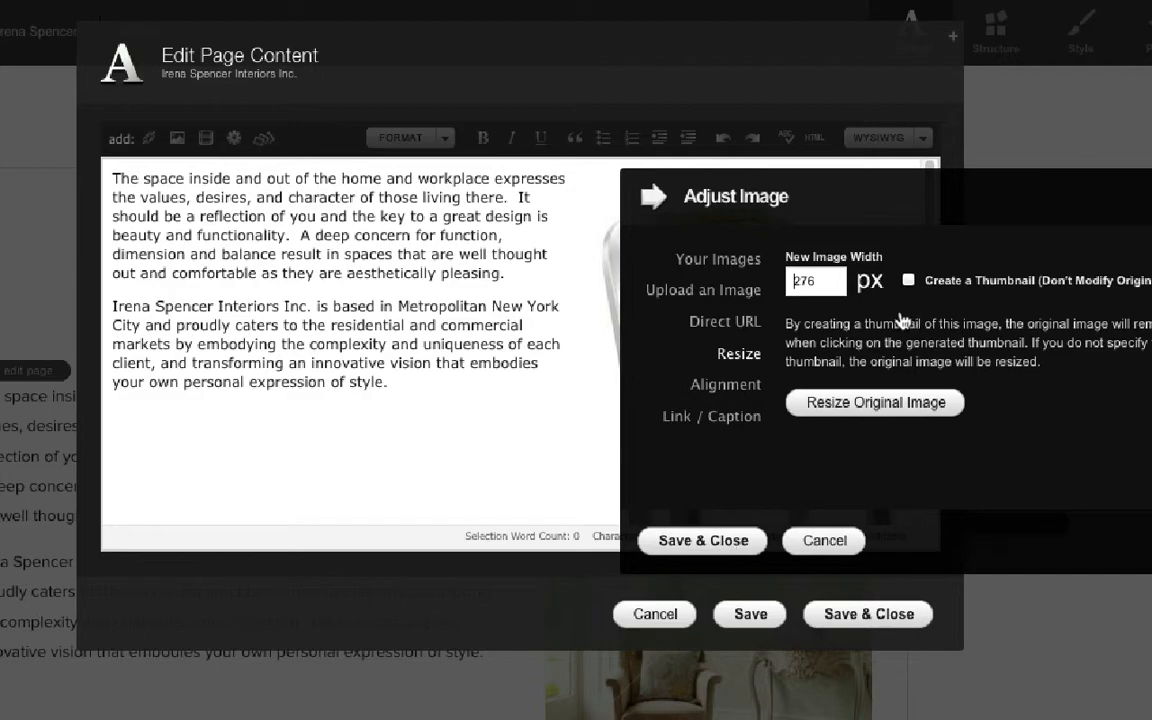
left_click(737, 545)
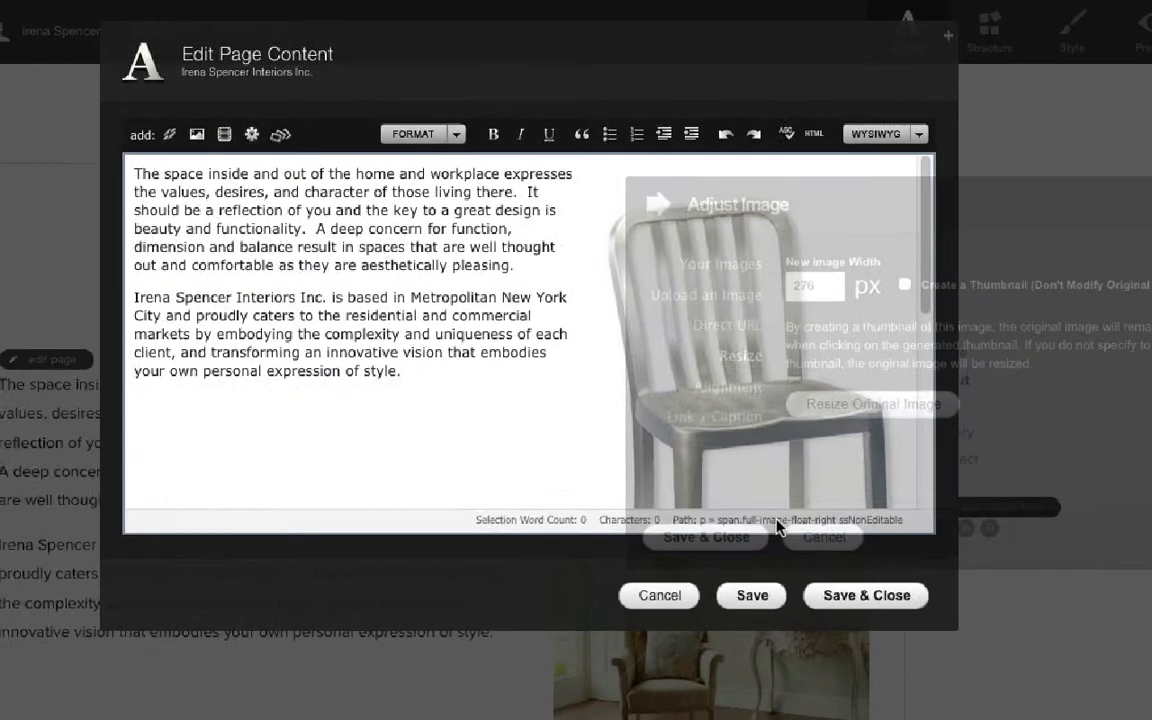
left_click(900, 598)
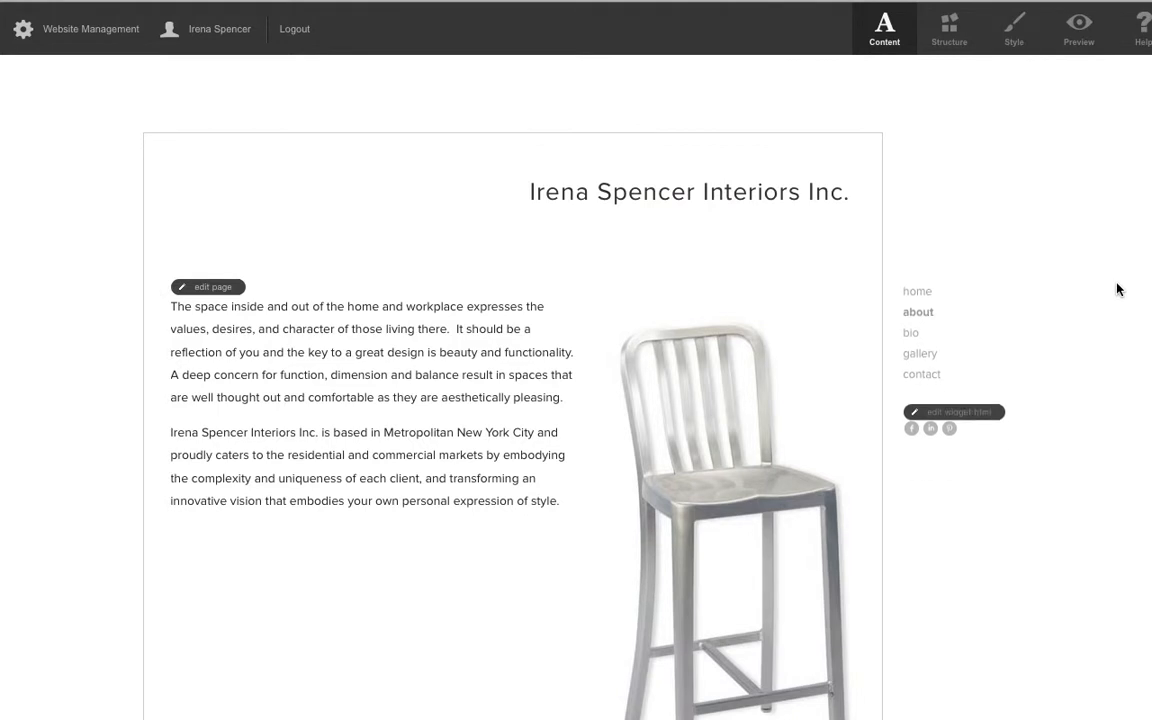
Look over the whole bar stool picture on the About page and view the site in preview mode
scroll(1117, 289, "down", 3)
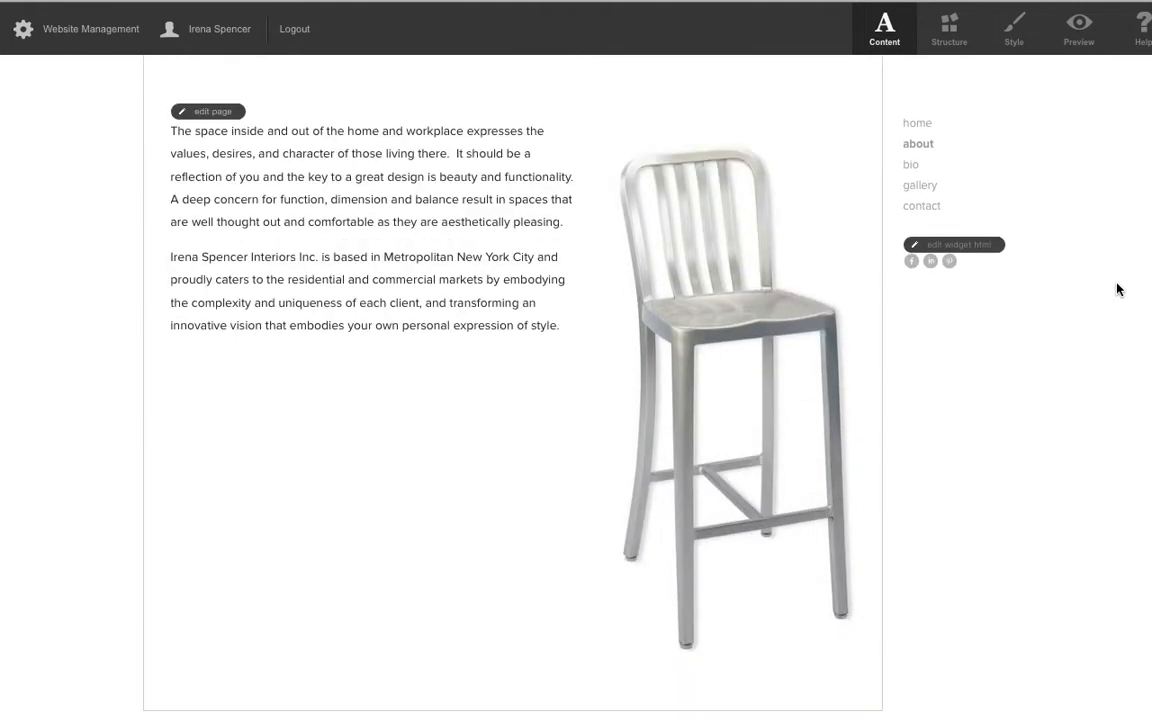
scroll(1117, 289, "up", 1)
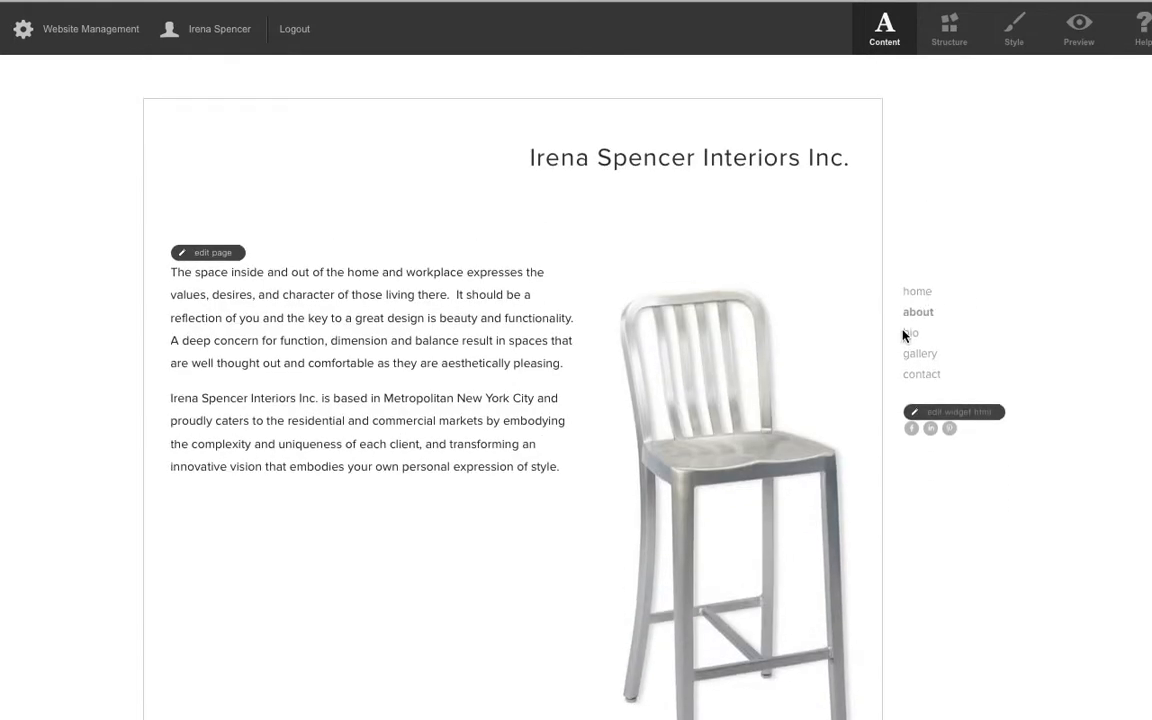
left_click(1079, 30)
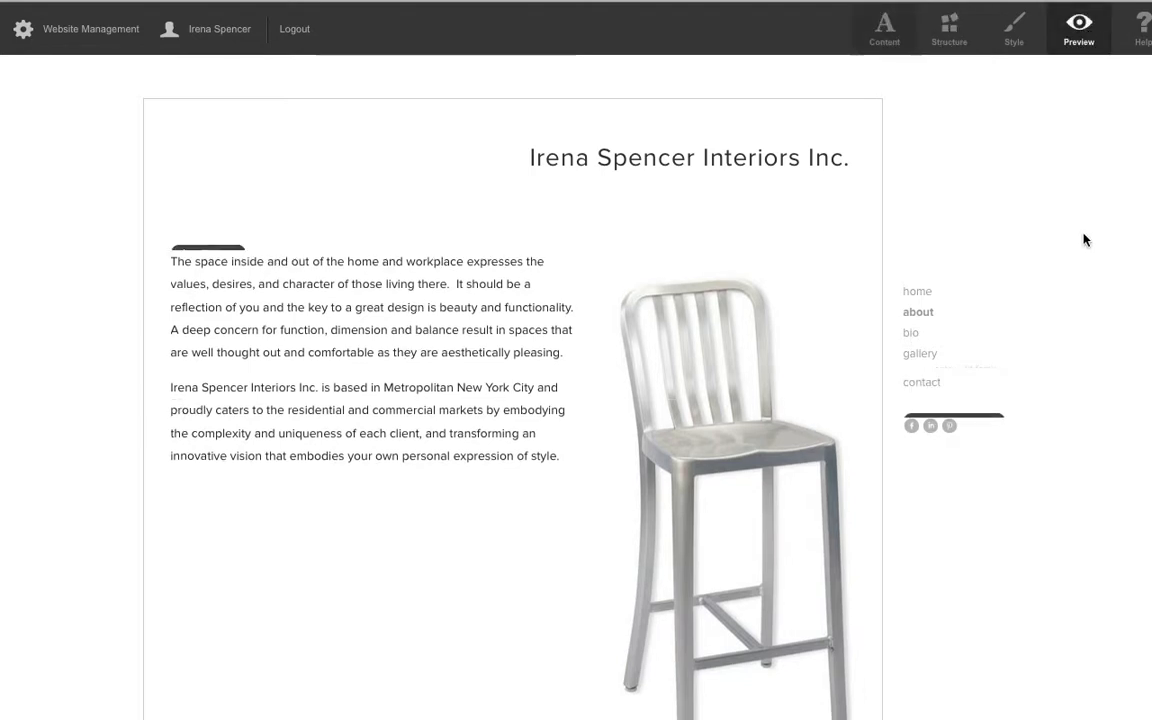
Open the Bio page and measure the space around its armchair picture with screen-capture selections from two of the picture's corners
left_click(910, 334)
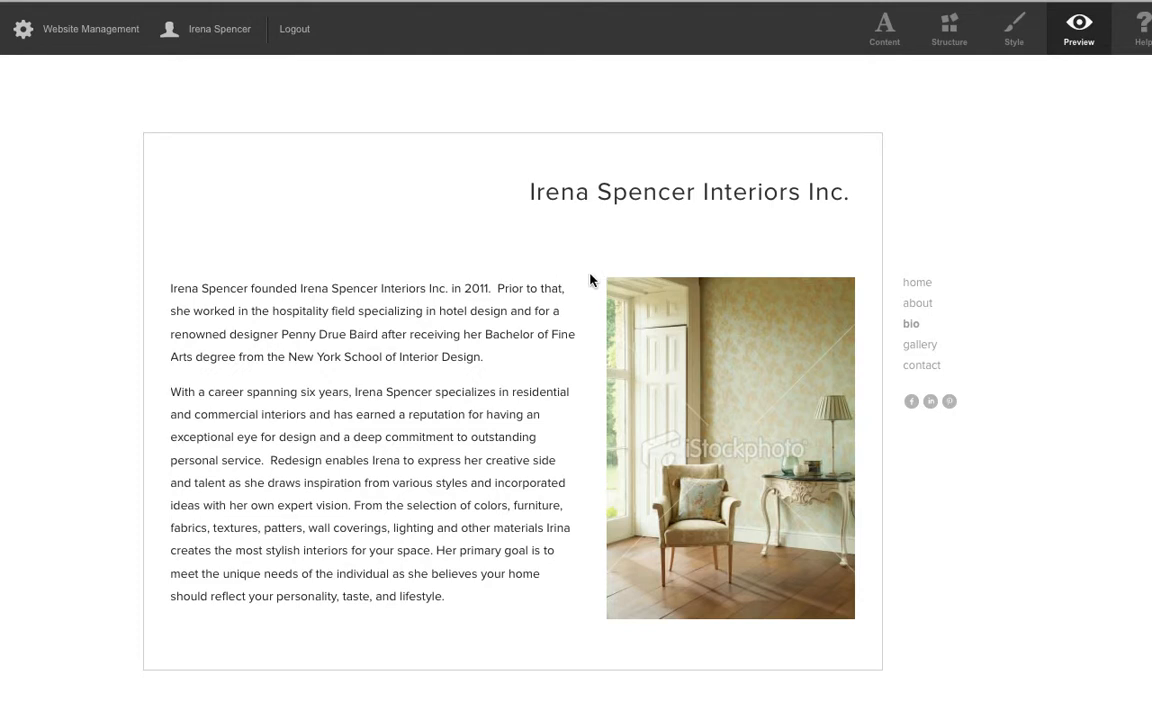
key("super+shift+4")
left_click_drag(530, 214, 855, 620)
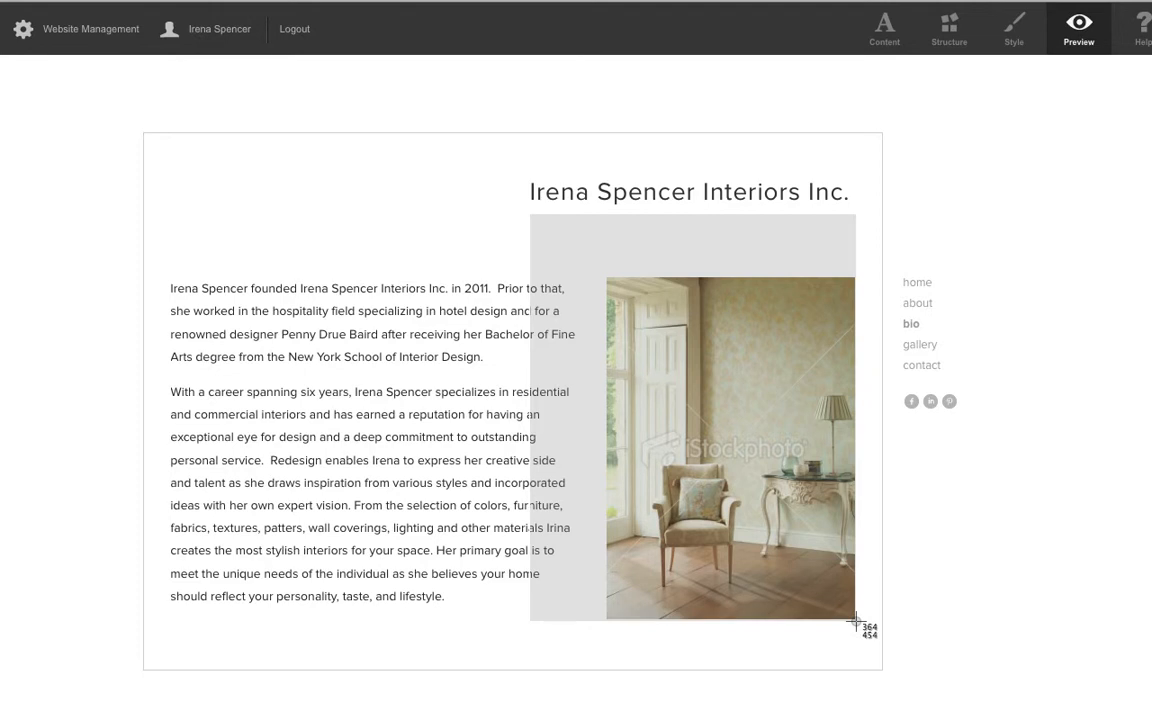
left_click_drag(855, 620, 855, 621)
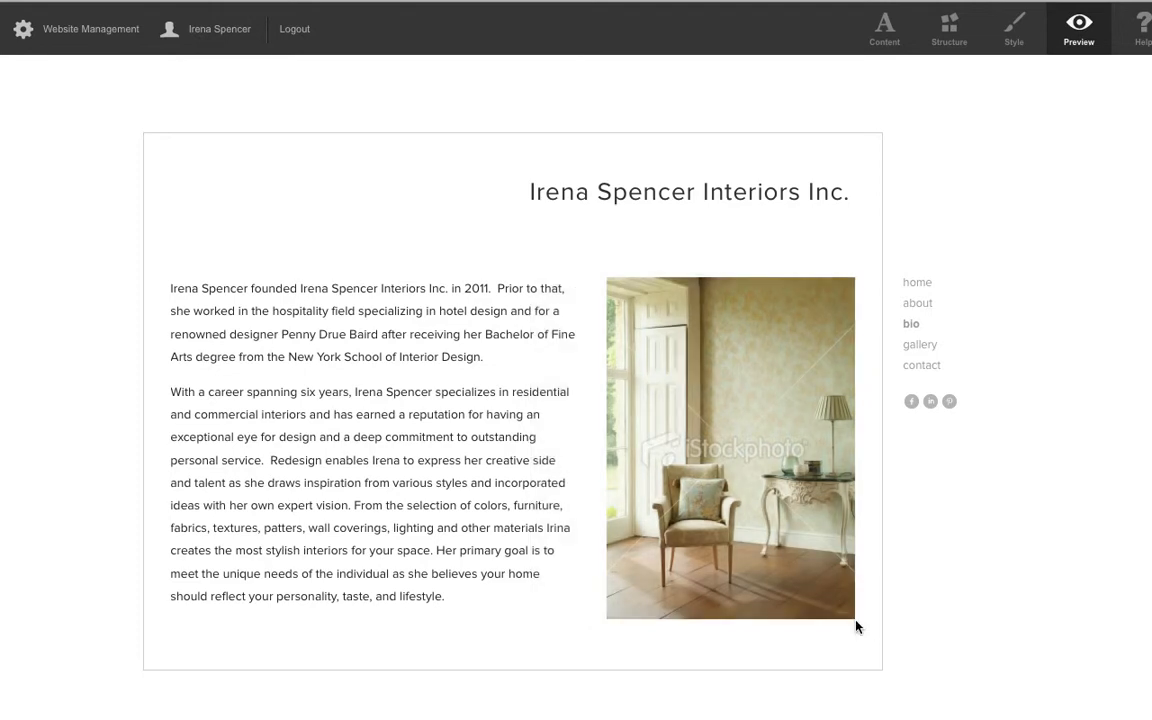
key("super+shift+4")
left_click_drag(856, 278, 537, 669)
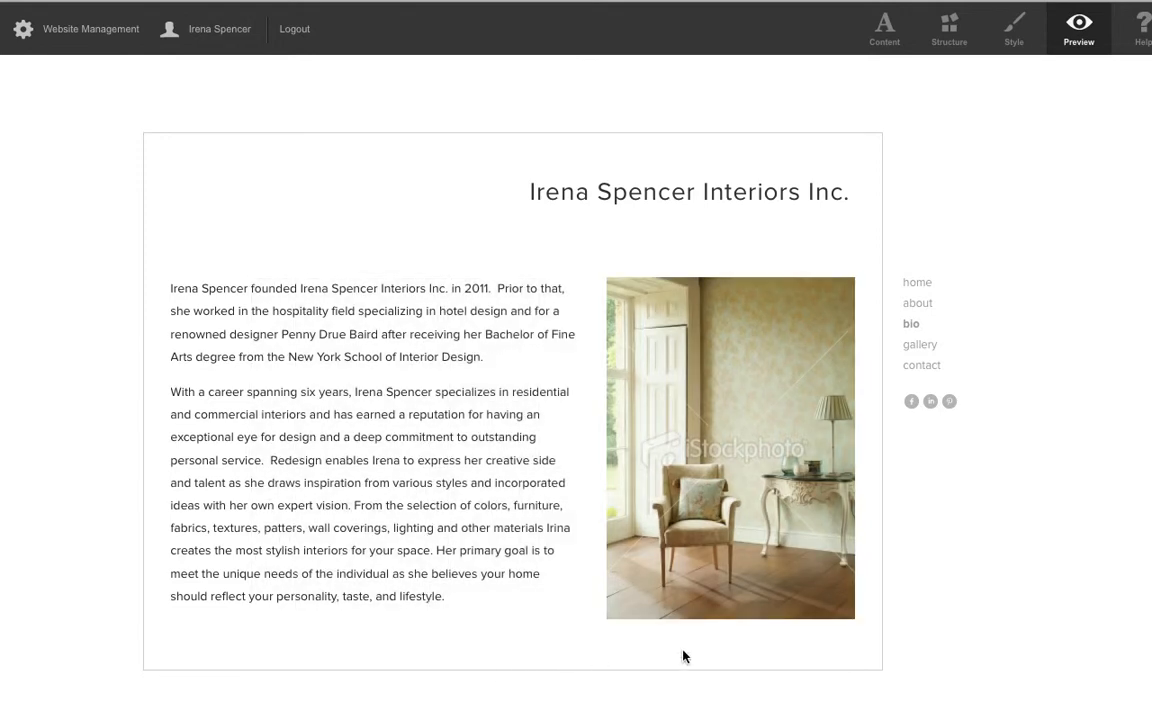
Open the gallery's Cotswold Family page and examine the layout of its photos, collages and captions along the full page
left_click(936, 346)
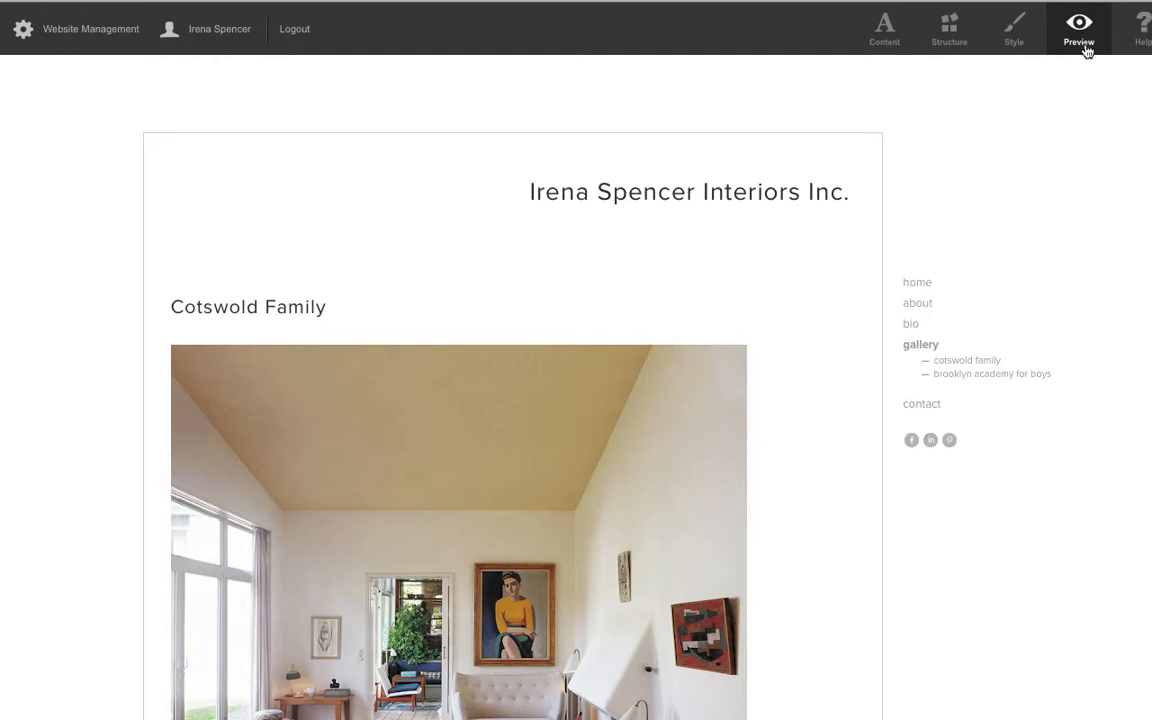
left_click(963, 366)
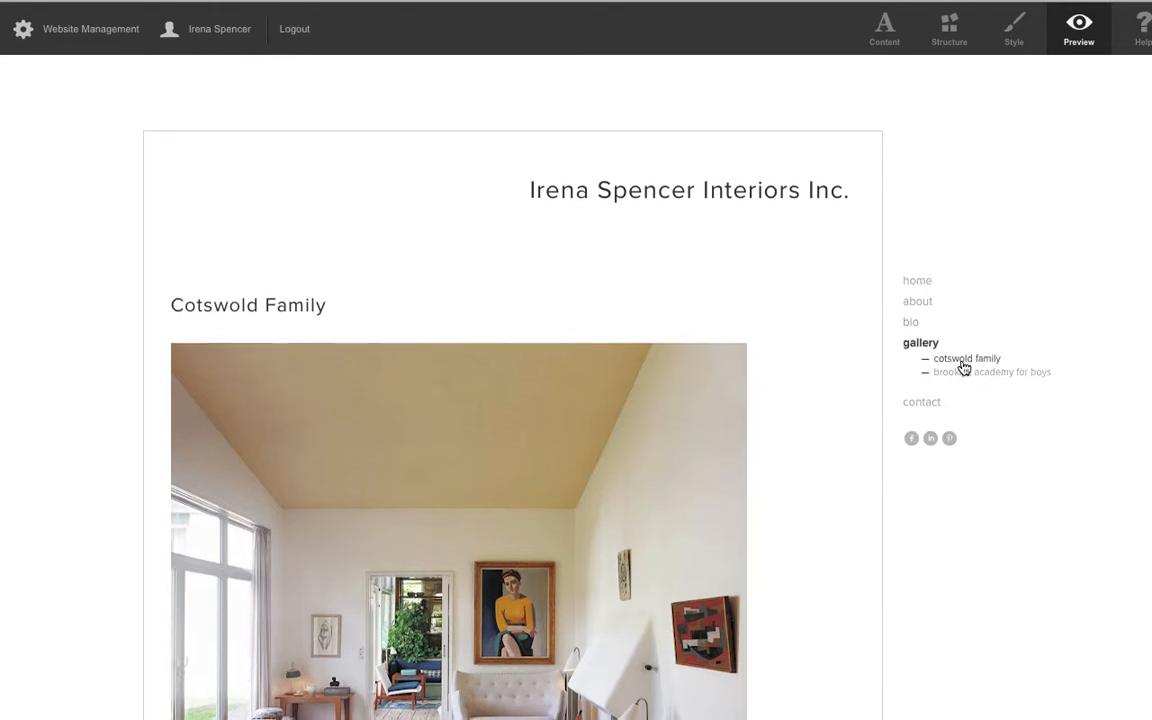
scroll(963, 368, "down", 20)
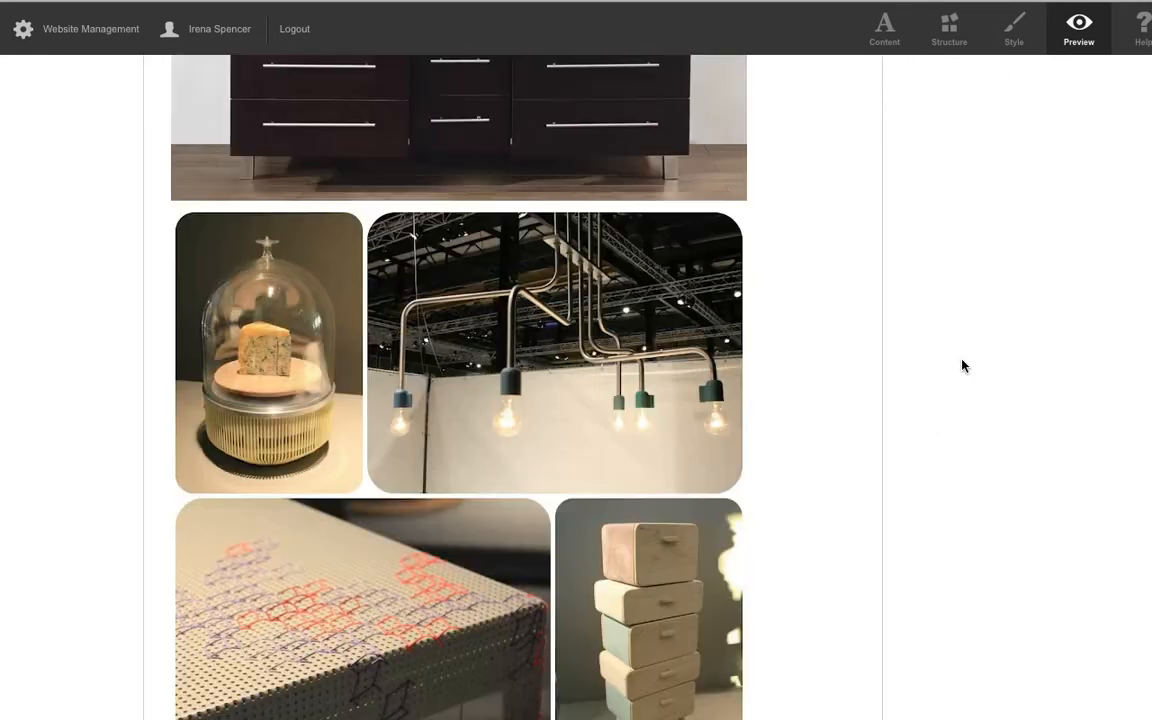
scroll(963, 366, "down", 5)
scroll(1080, 305, "up", 2)
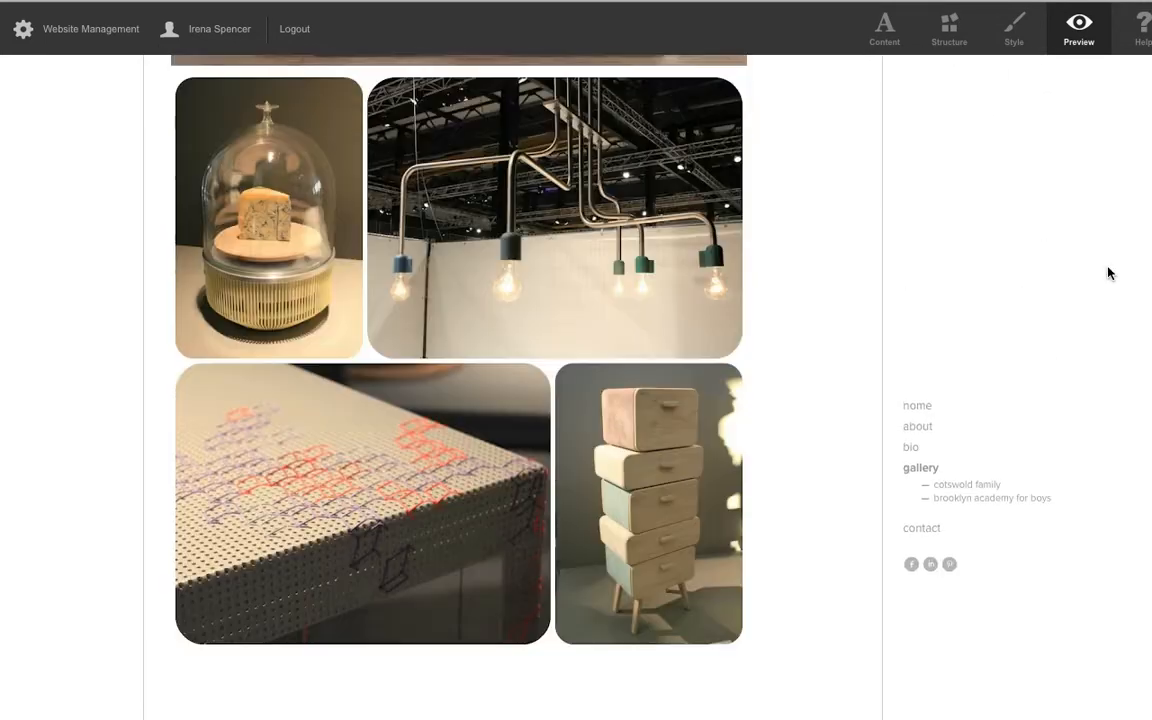
scroll(1108, 273, "up", 20)
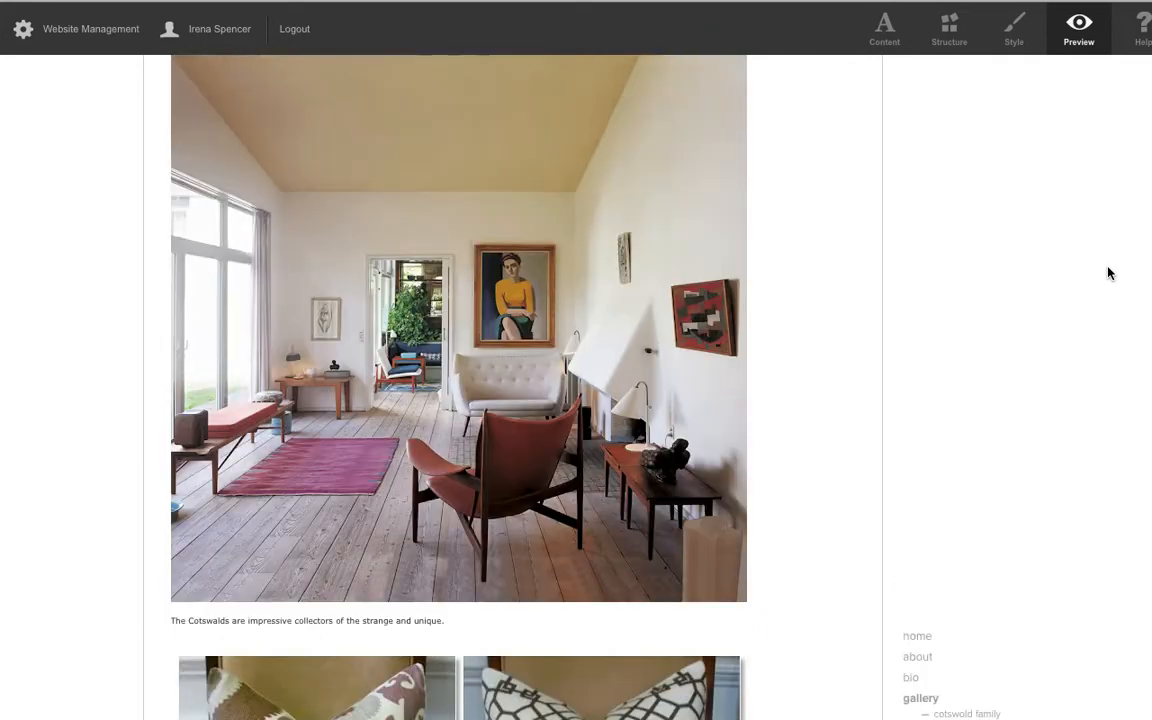
scroll(1070, 290, "down", 6)
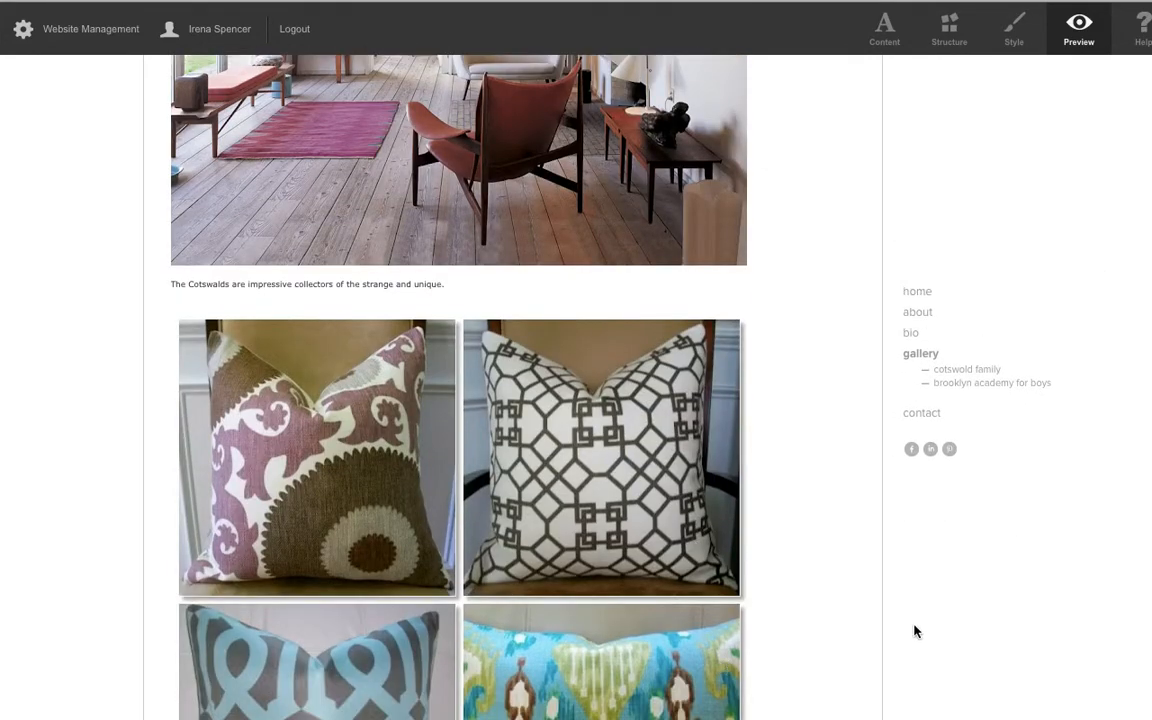
scroll(914, 631, "down", 15)
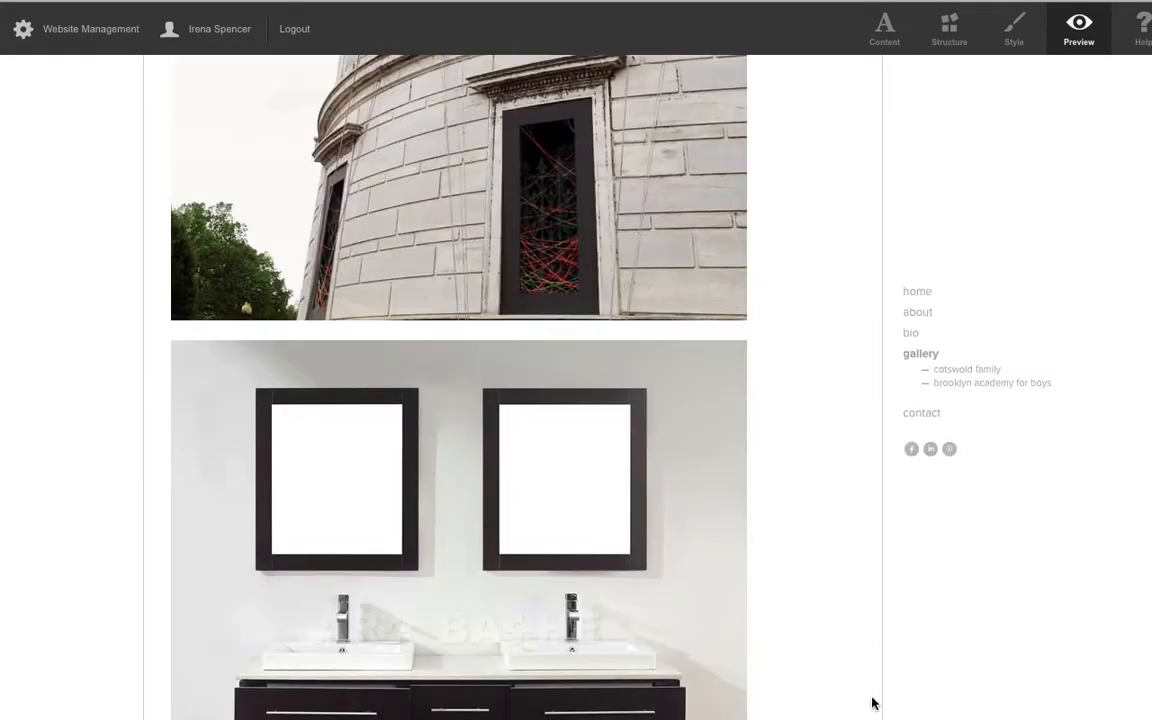
scroll(1124, 490, "up", 15)
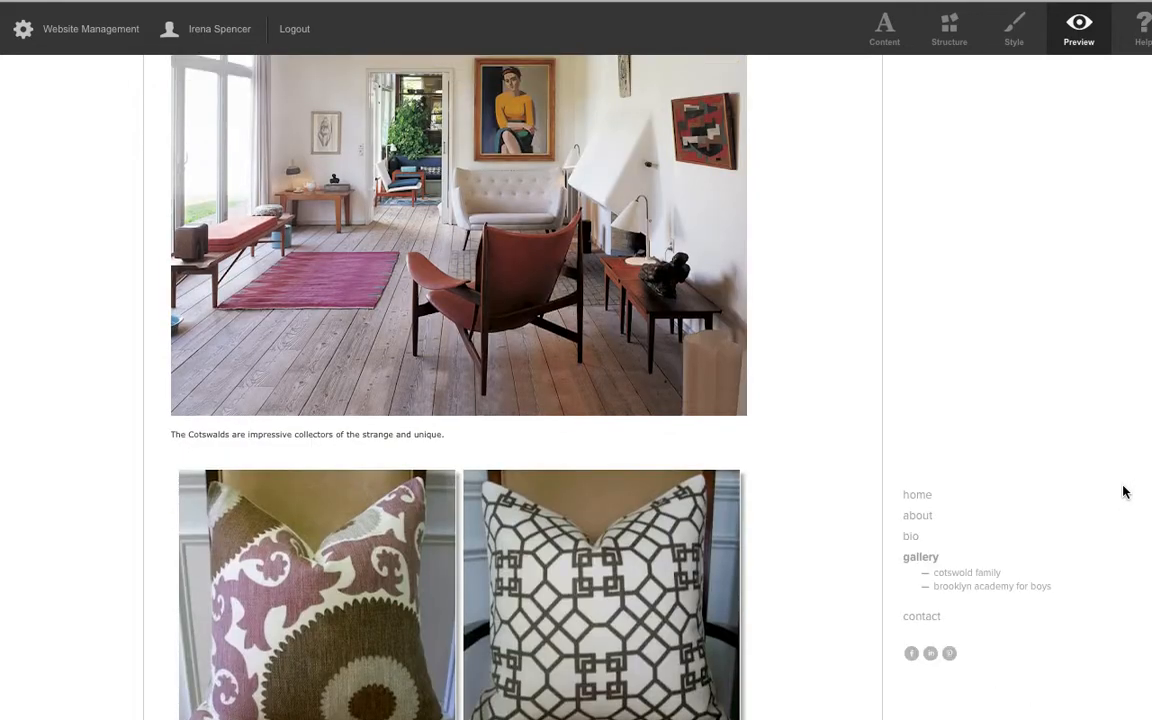
scroll(1124, 490, "up", 5)
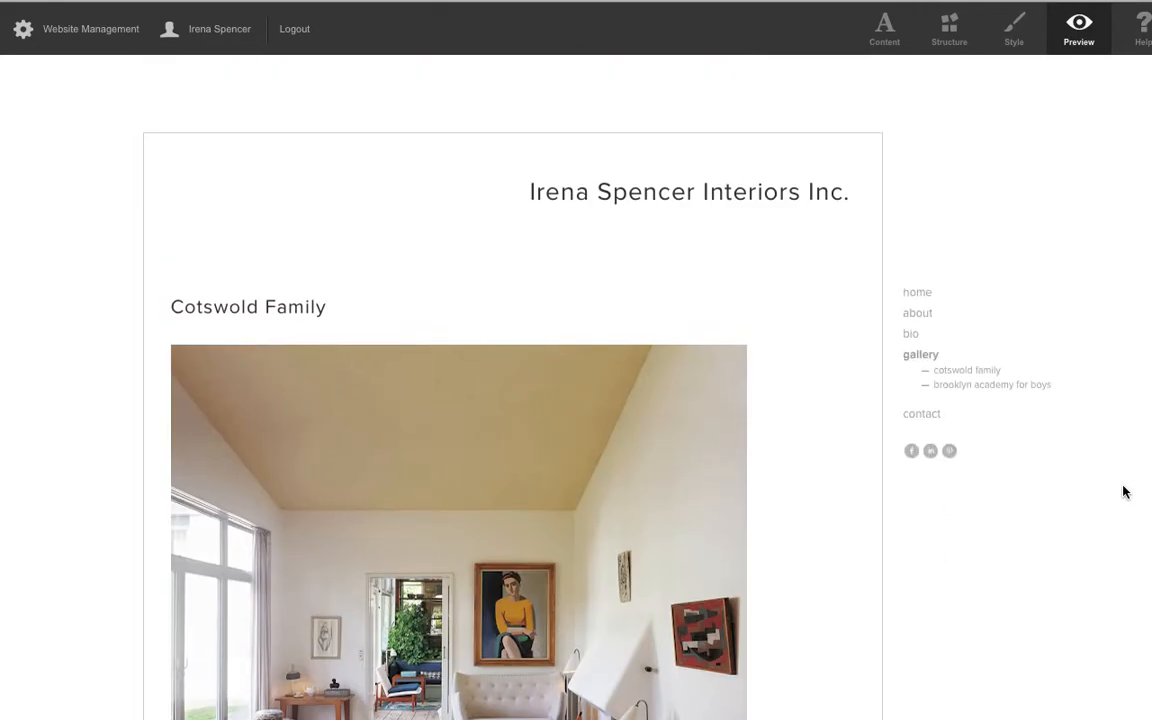
scroll(1111, 330, "down", 5)
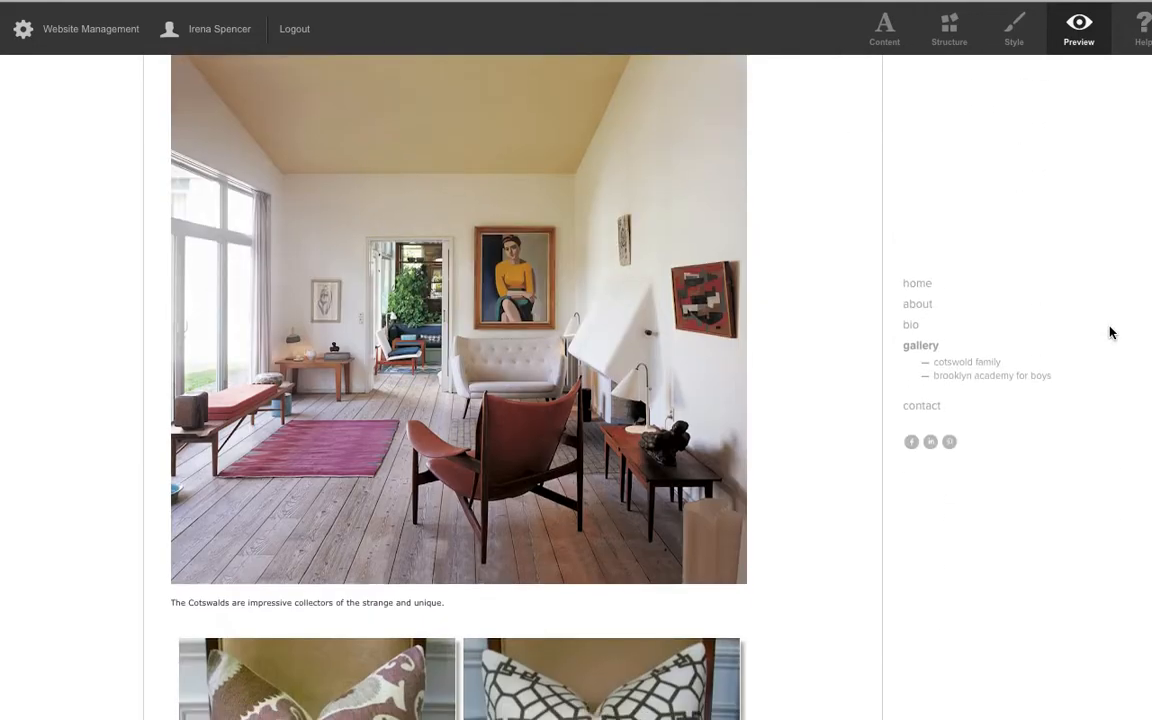
scroll(1111, 330, "down", 4)
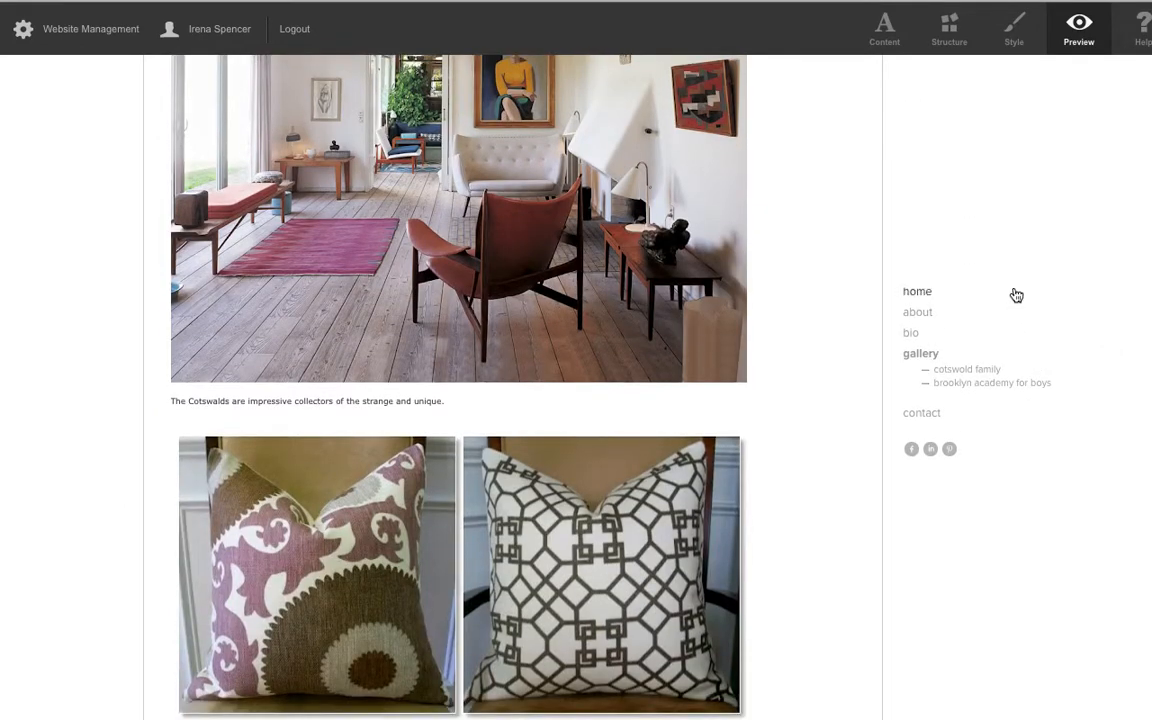
scroll(1097, 535, "down", 5)
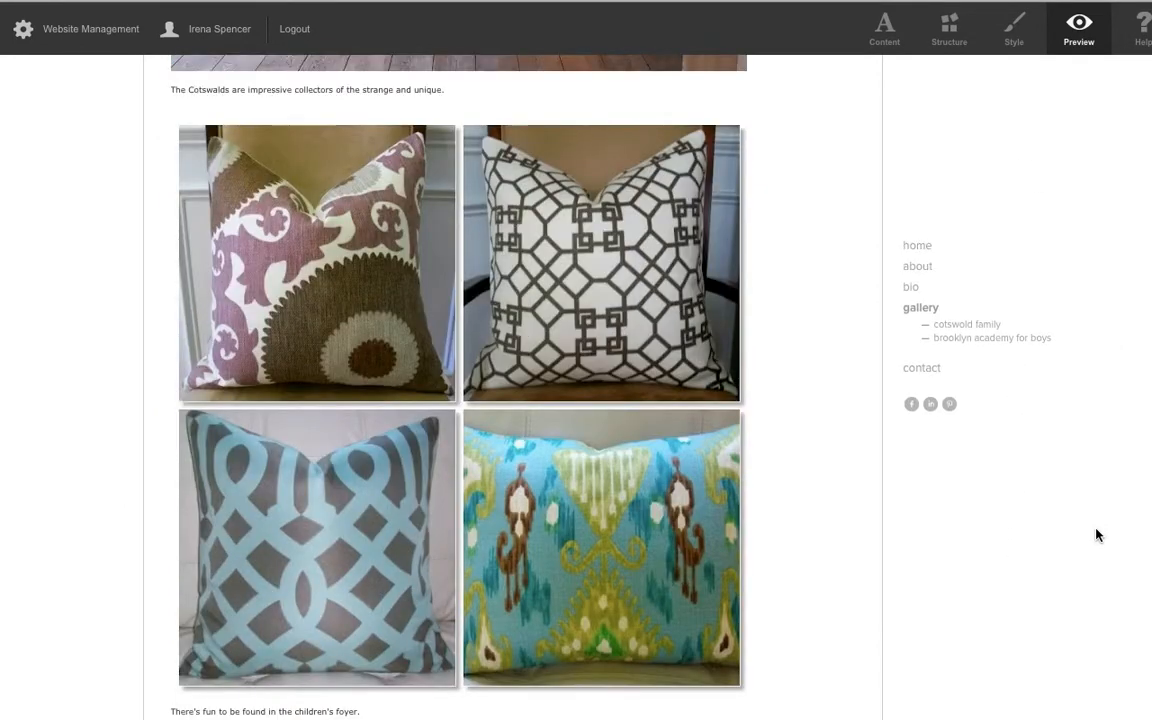
scroll(1097, 535, "up", 15)
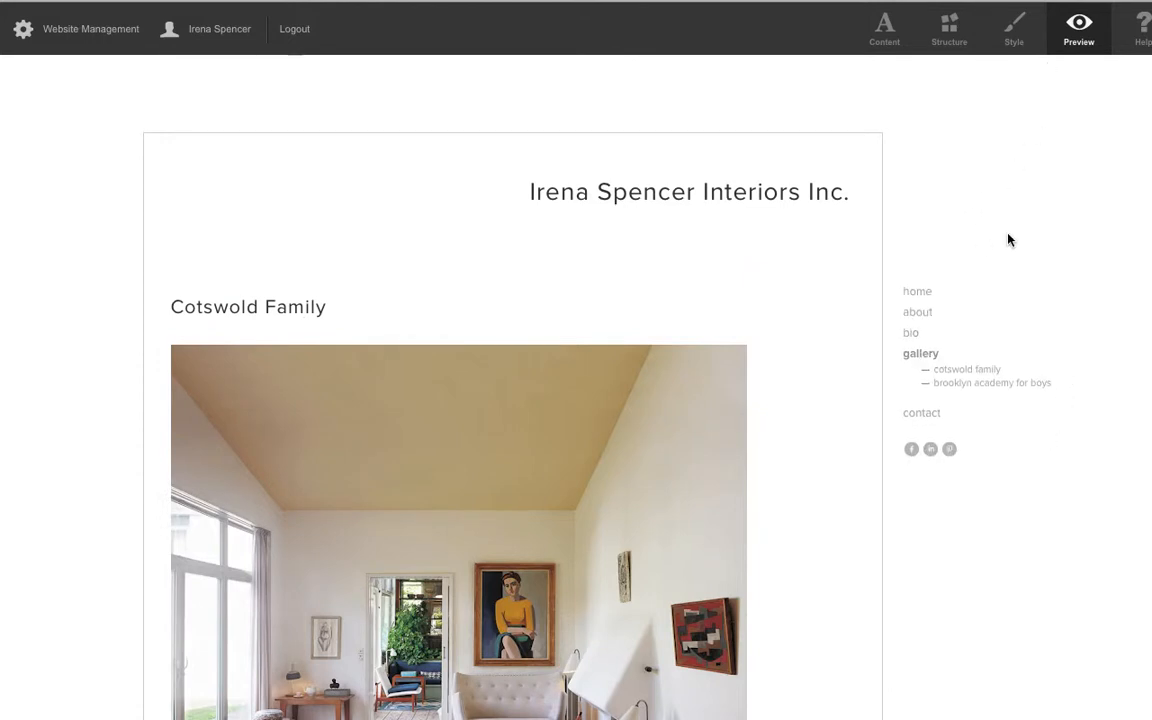
Create a published gallery post titled "Kelpis Home" with the placeholder text "Temp" and save it
left_click(880, 34)
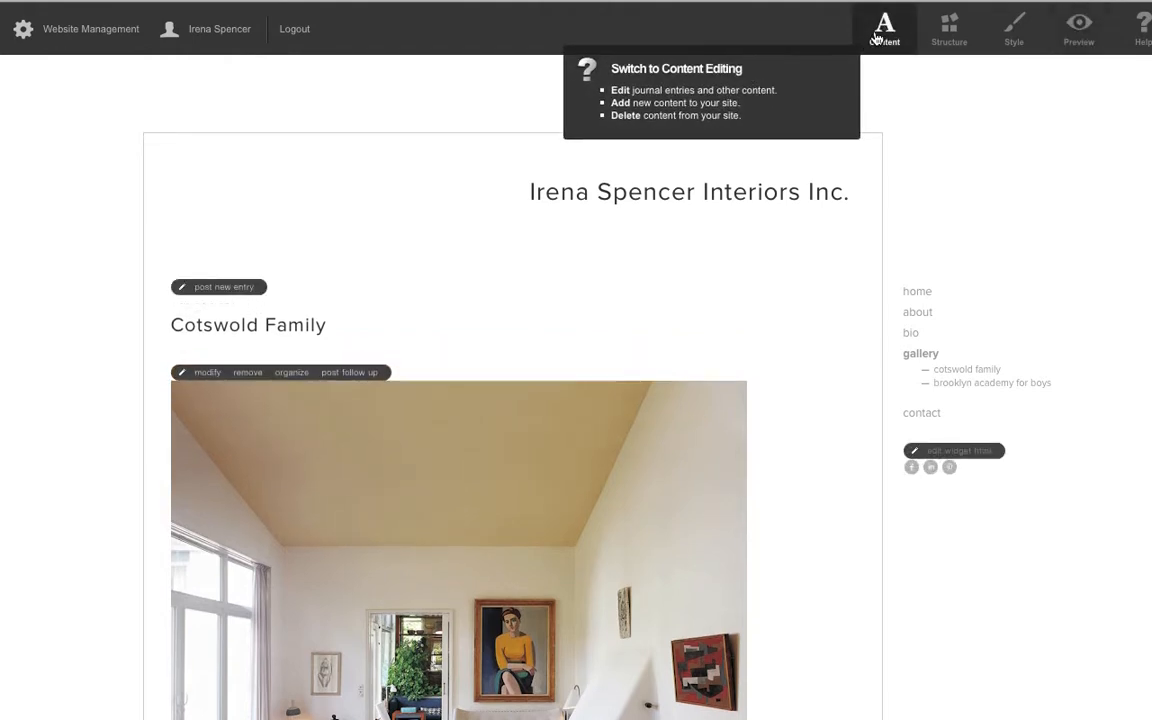
left_click(208, 287)
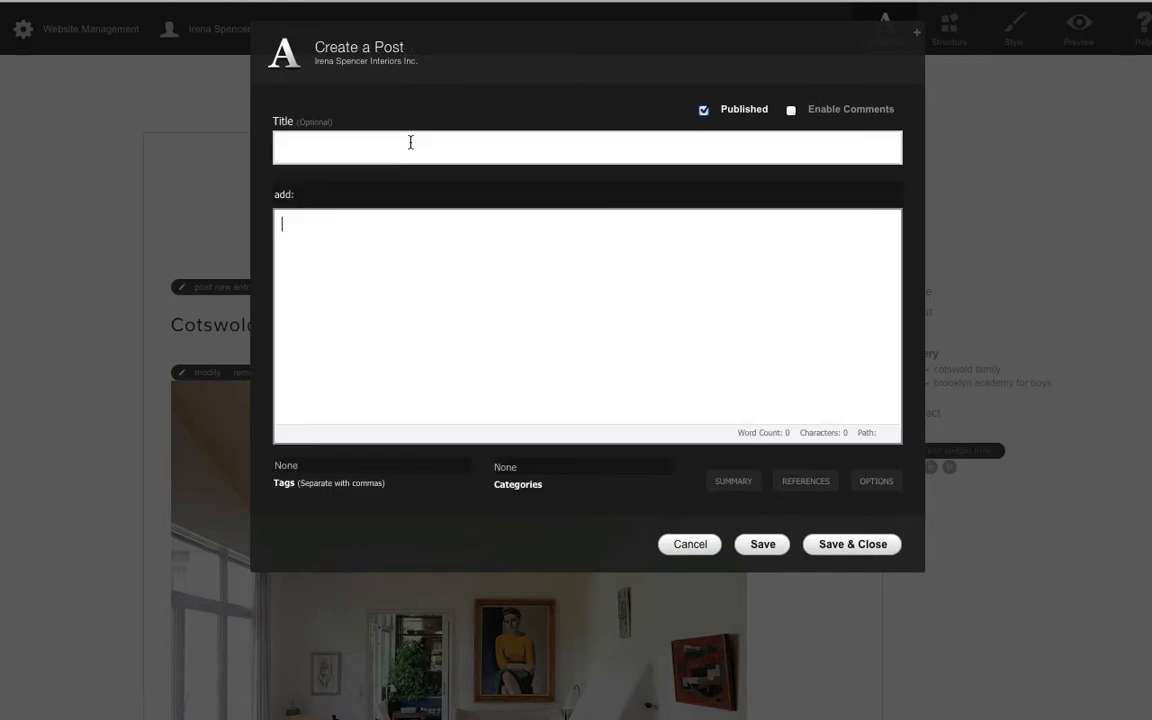
left_click(406, 147)
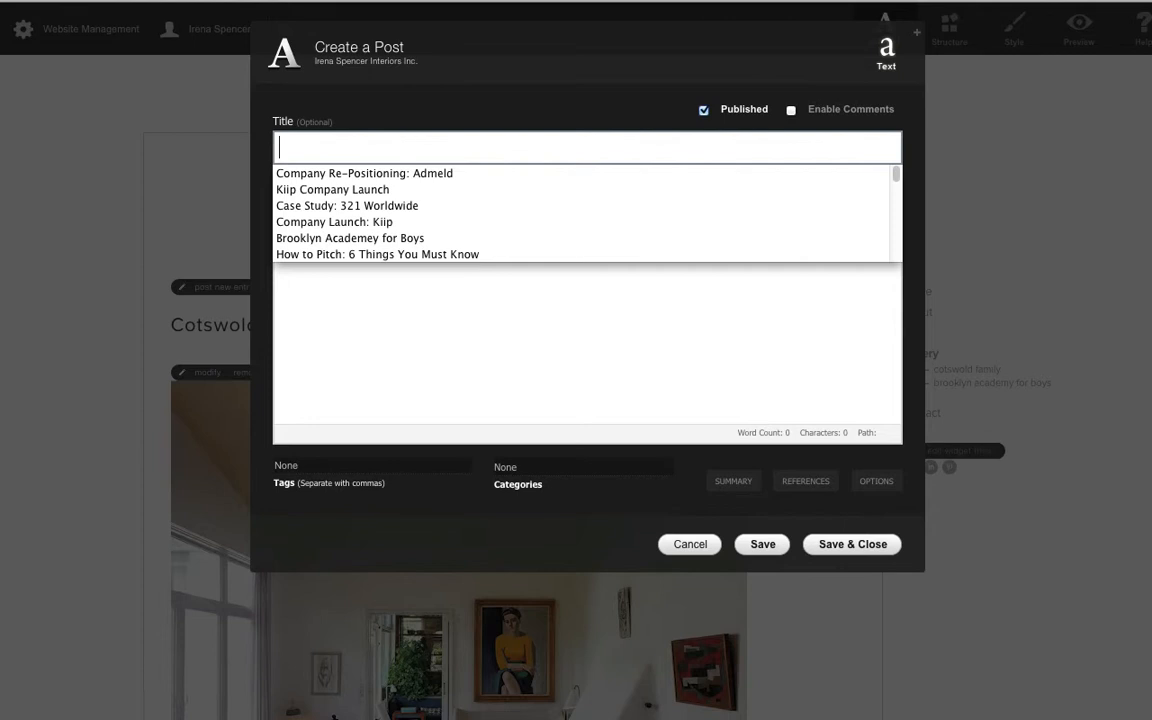
type("Kelpis Home")
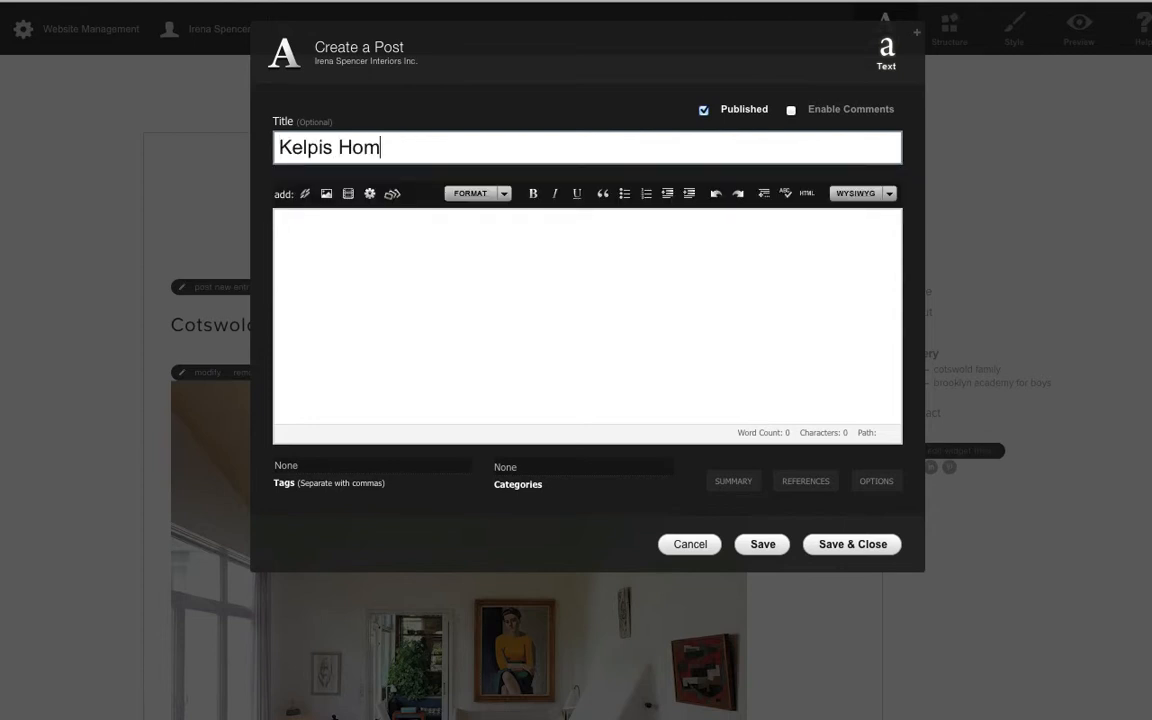
left_click(435, 235)
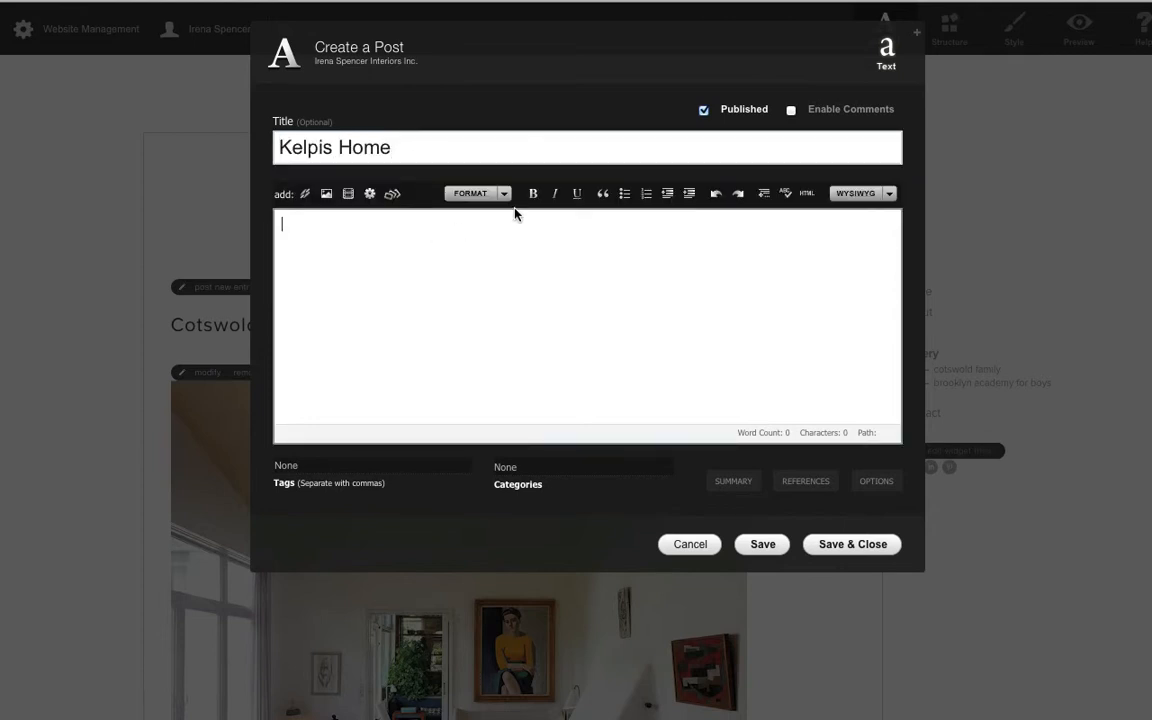
left_click(325, 197)
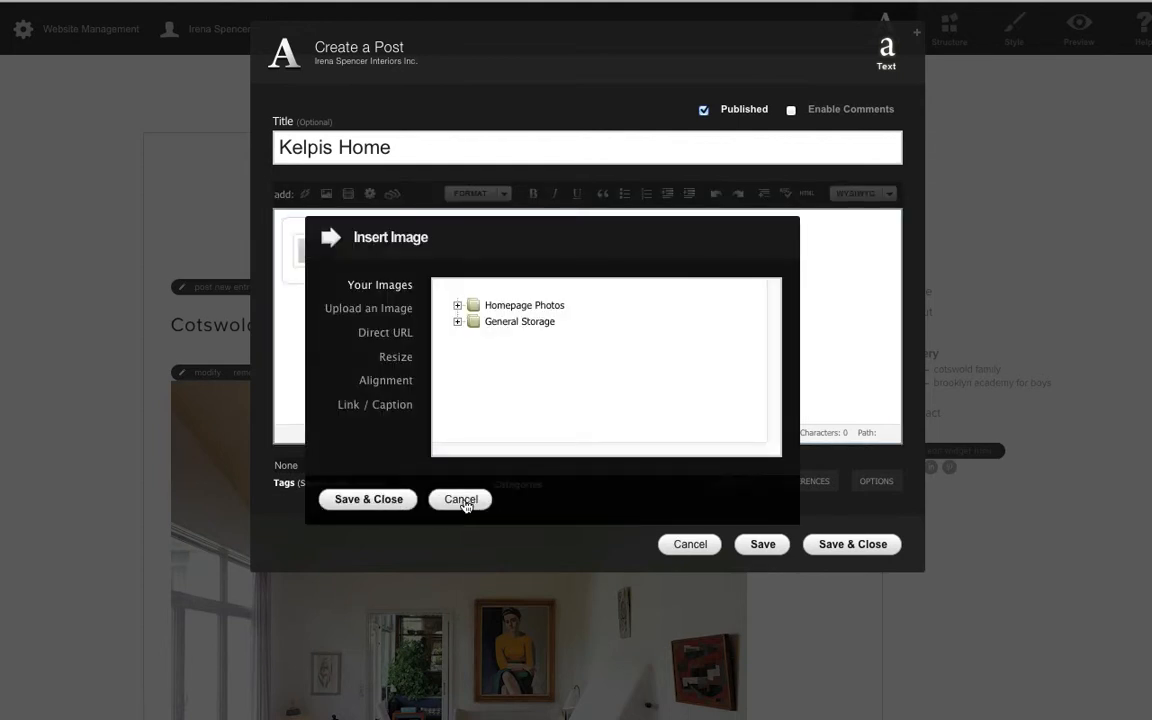
left_click(466, 502)
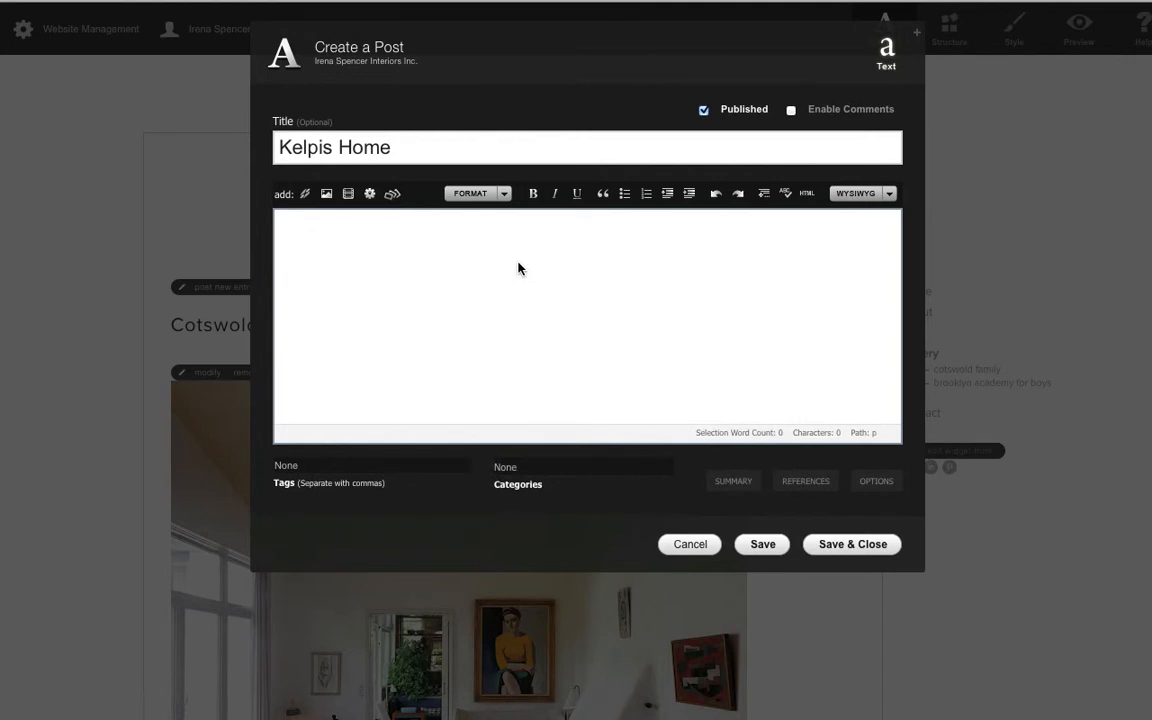
type("Temp")
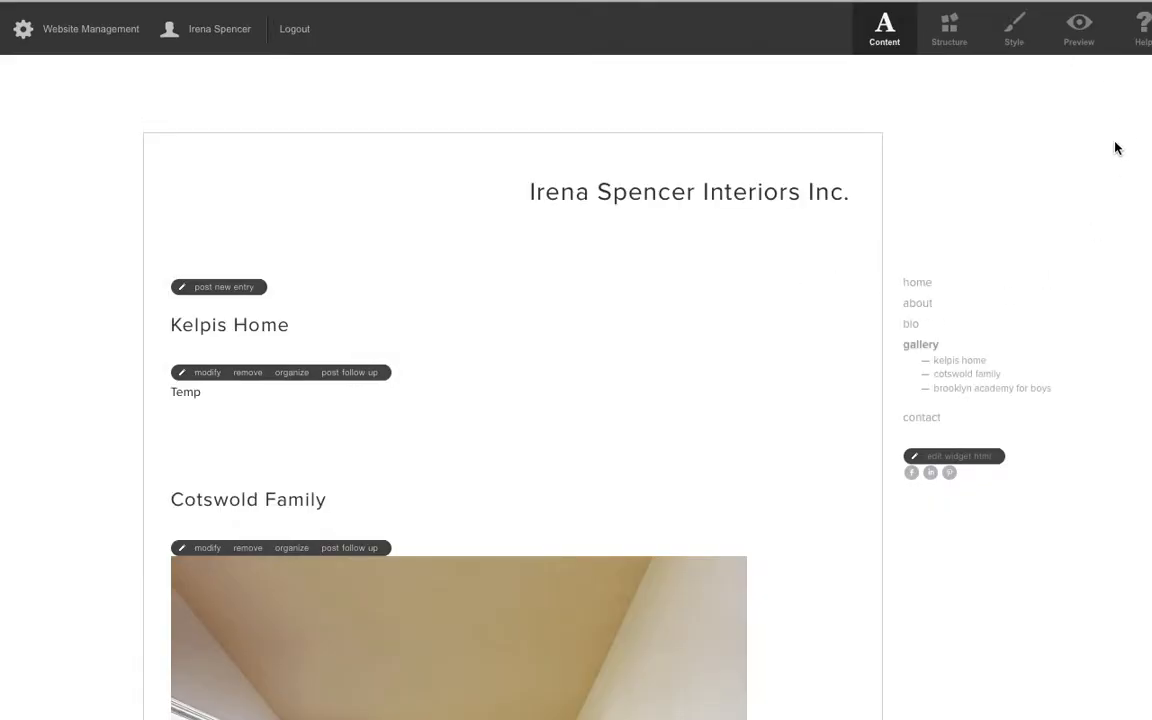
Preview the gallery page and measure from the Cotswold Family photo's upper corner with a screen-capture selection
scroll(1116, 148, "down", 10)
scroll(1134, 296, "up", 10)
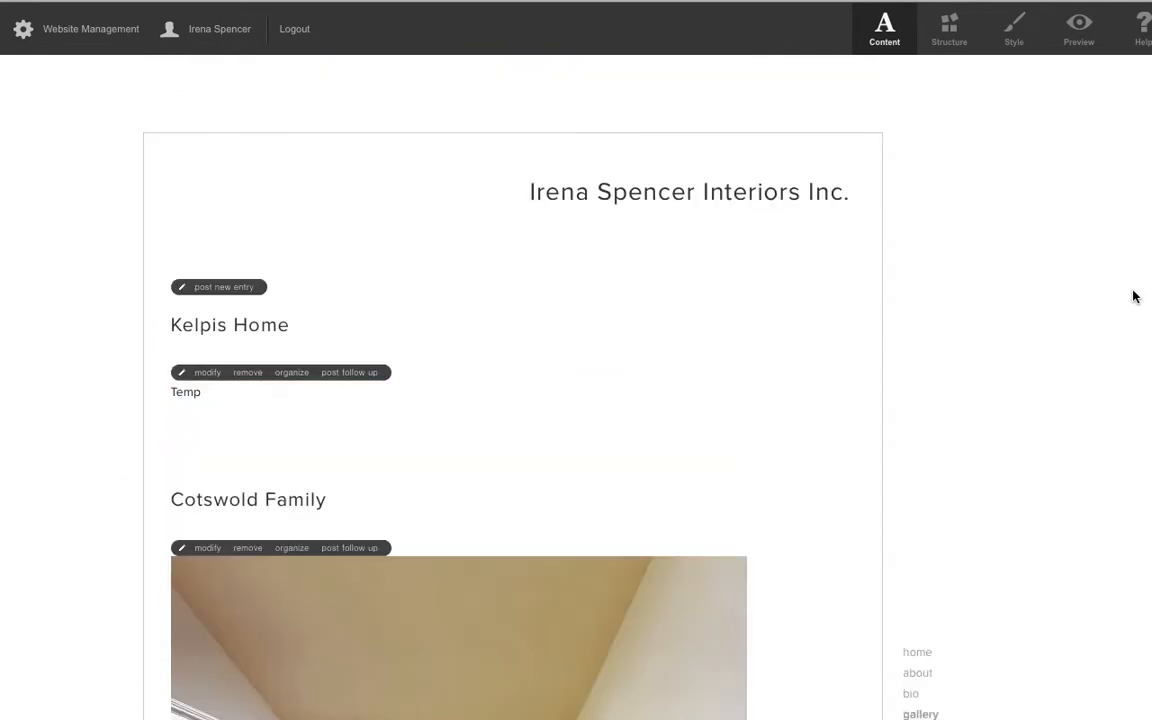
scroll(1134, 296, "down", 2)
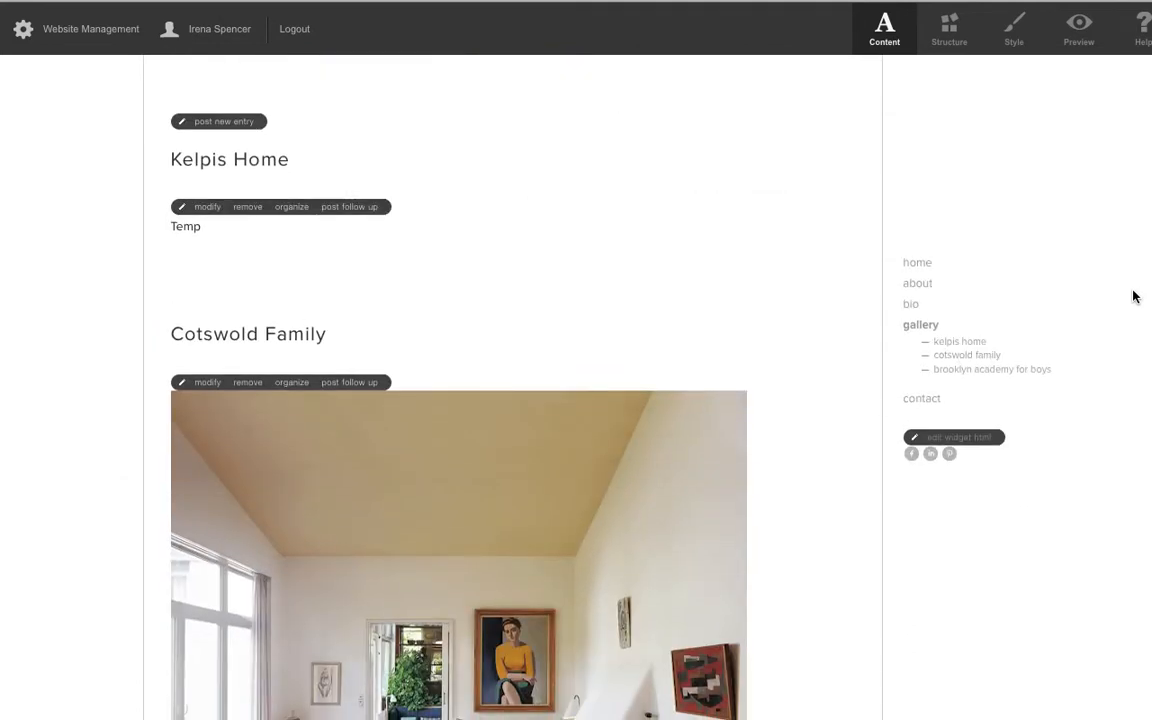
left_click(1076, 30)
scroll(1084, 214, "down", 1)
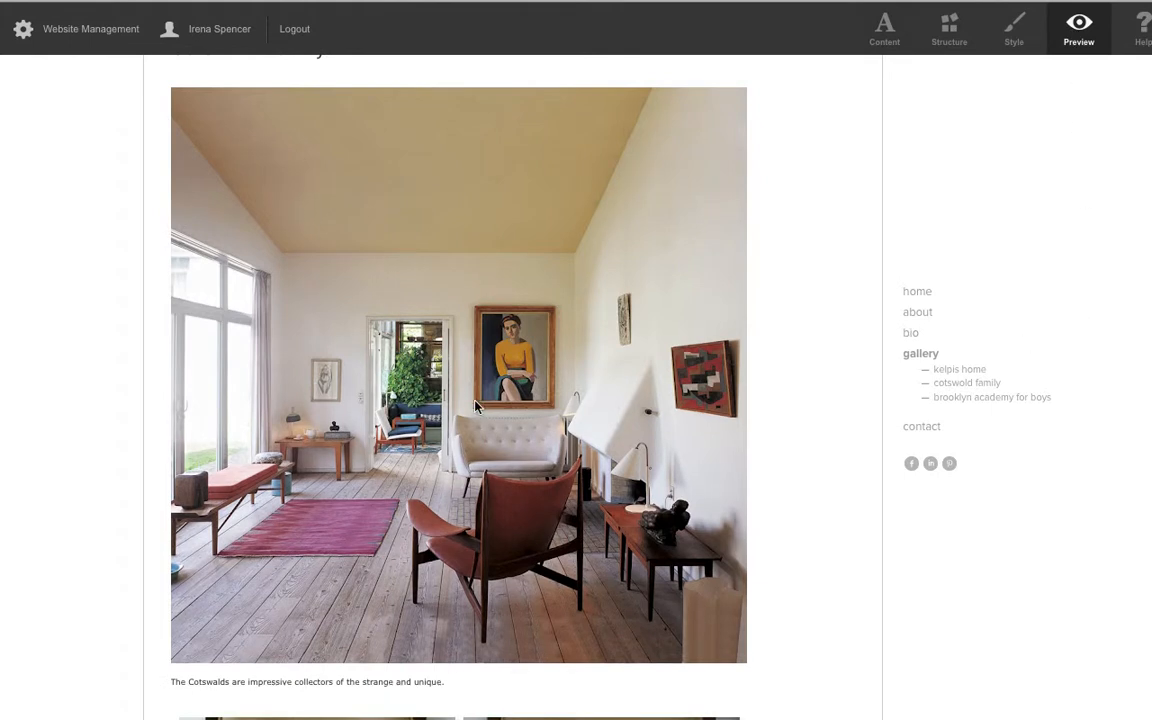
key("super+shift+4")
left_click_drag(172, 87, 854, 356)
scroll(1029, 258, "up", 5)
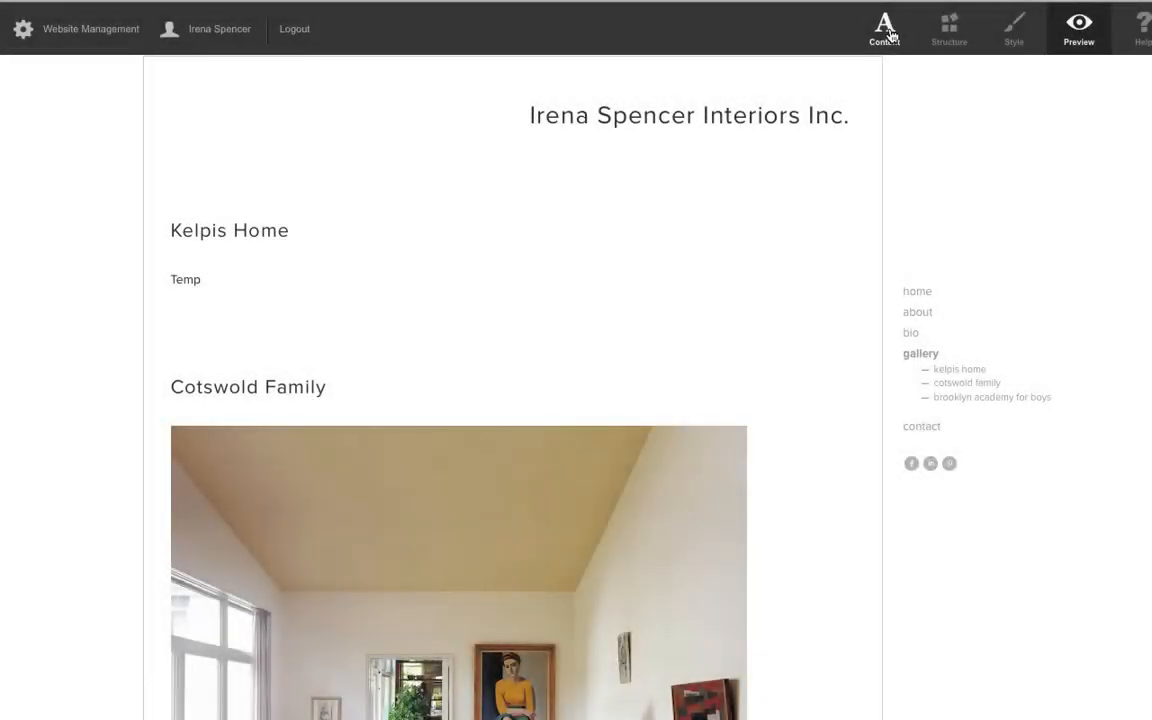
Open the Kelpis Home post for editing and switch its Published setting off and back on
left_click(886, 32)
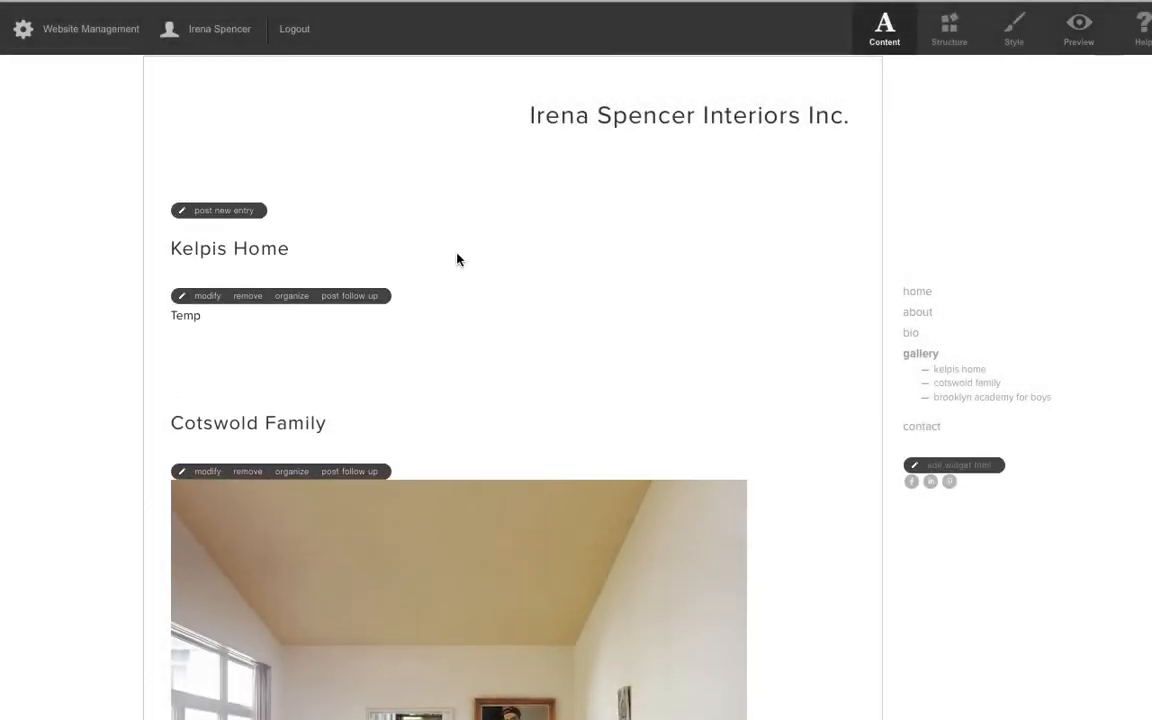
left_click(203, 296)
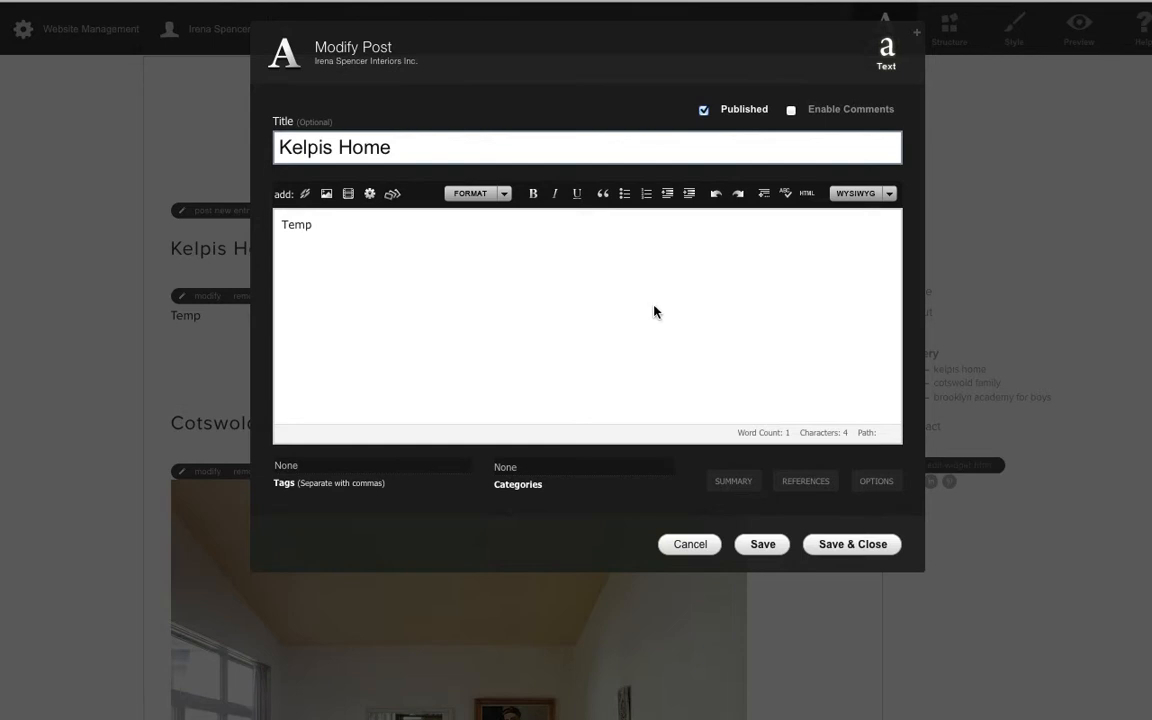
left_click(703, 111)
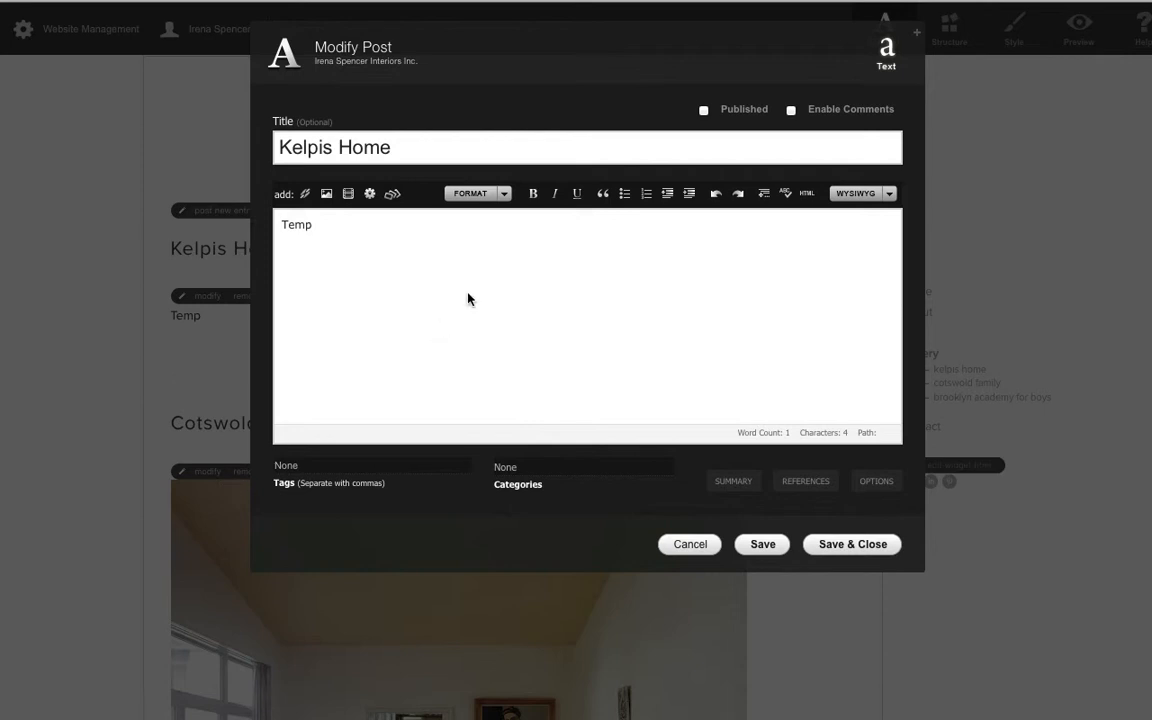
left_click(704, 111)
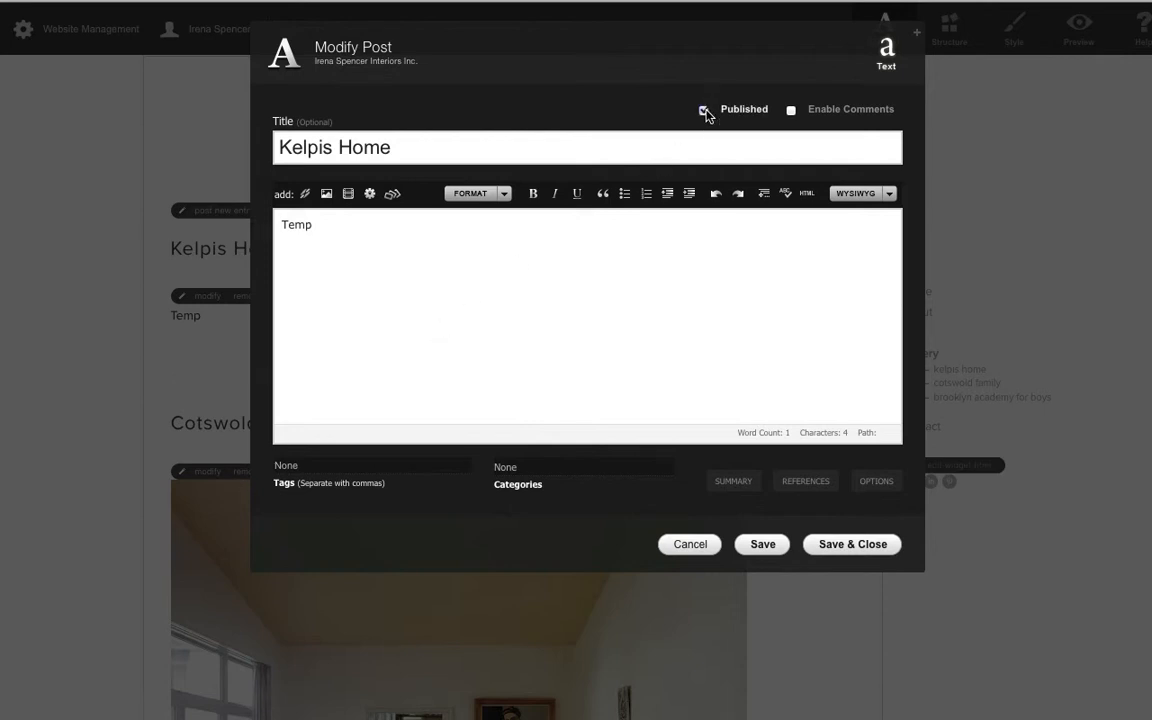
Replace the "Temp" text in the post body with kitchen_01.jpeg, uploaded to the post images folder
left_click(659, 260)
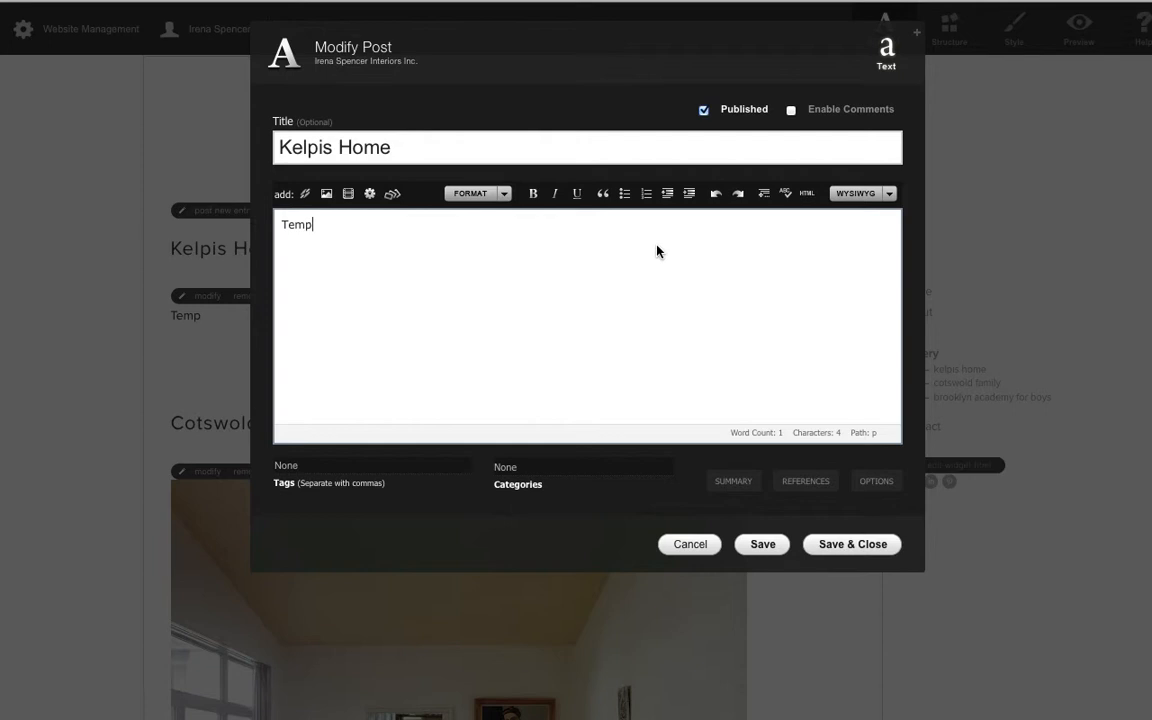
double_click(292, 226)
key("BackSpace")
left_click(325, 195)
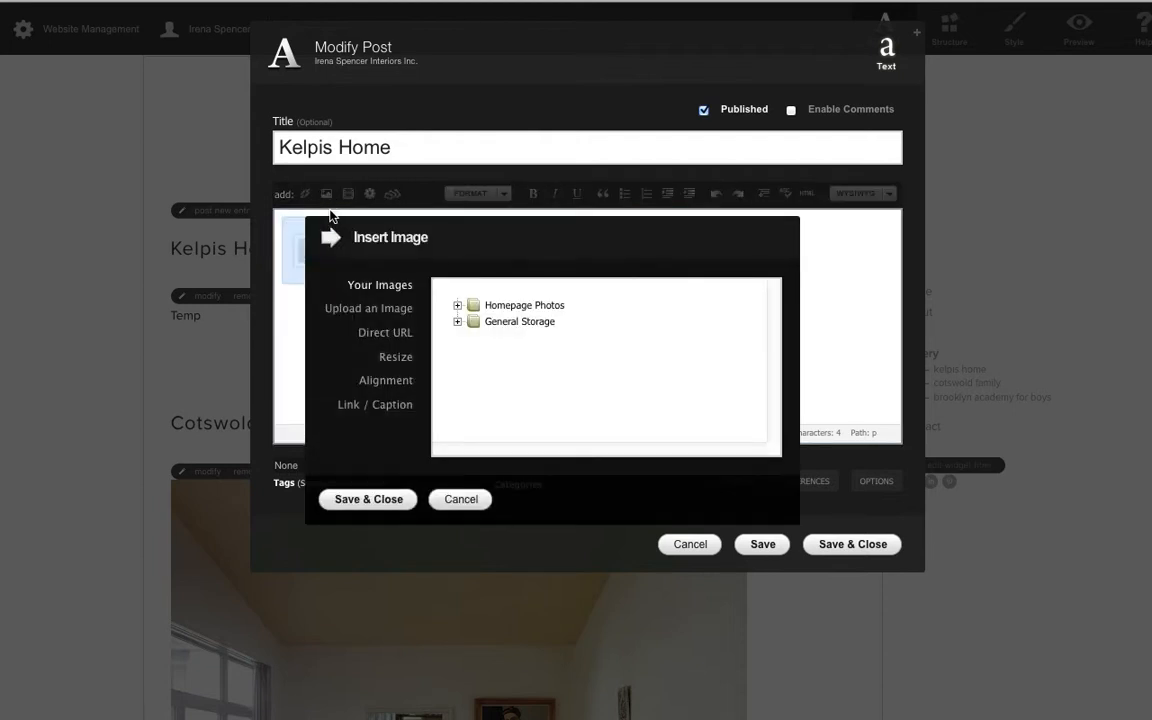
left_click(384, 315)
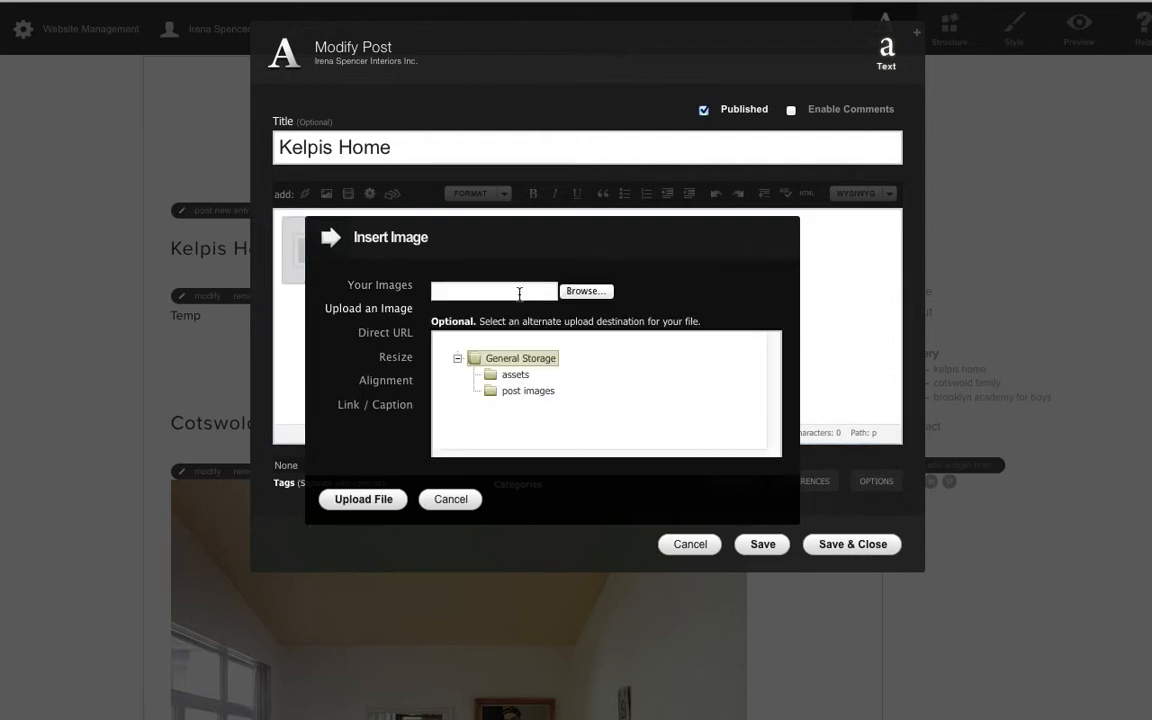
left_click(583, 292)
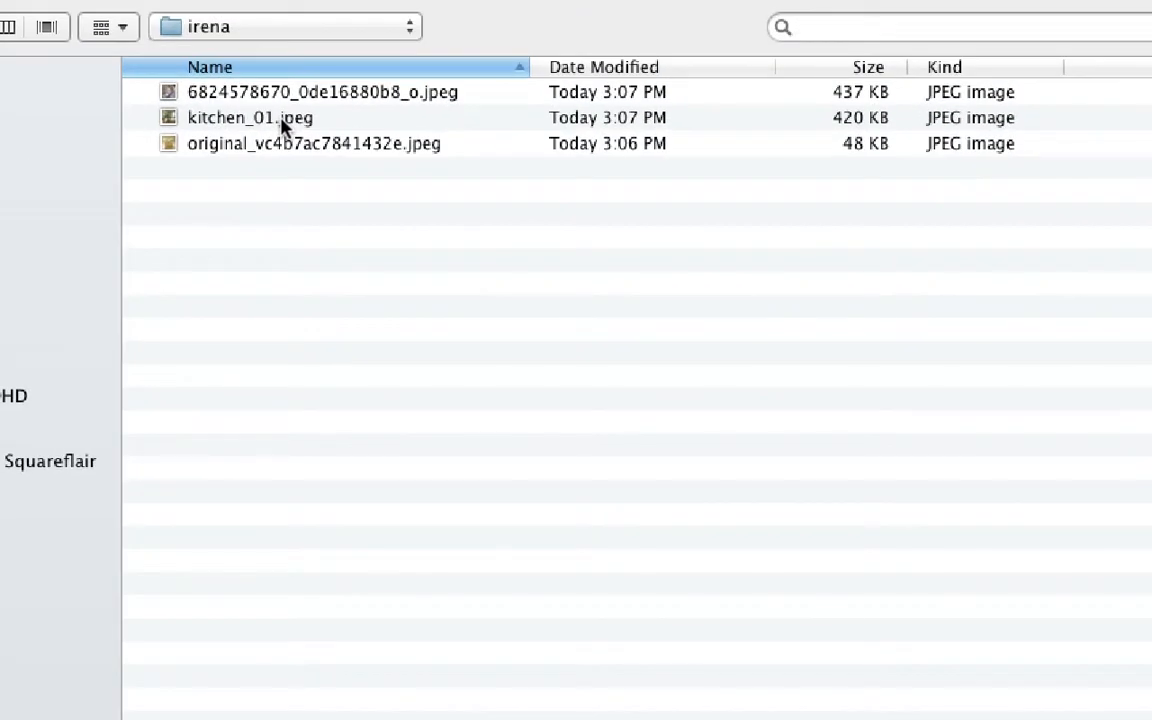
double_click(283, 122)
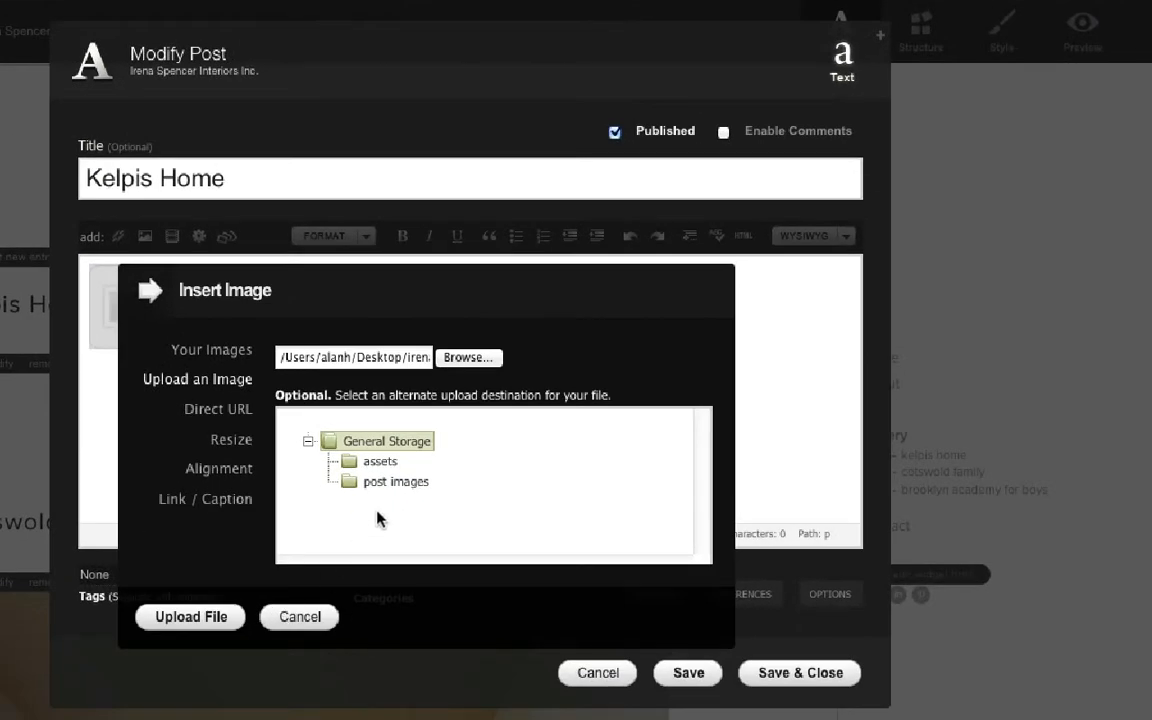
left_click(377, 480)
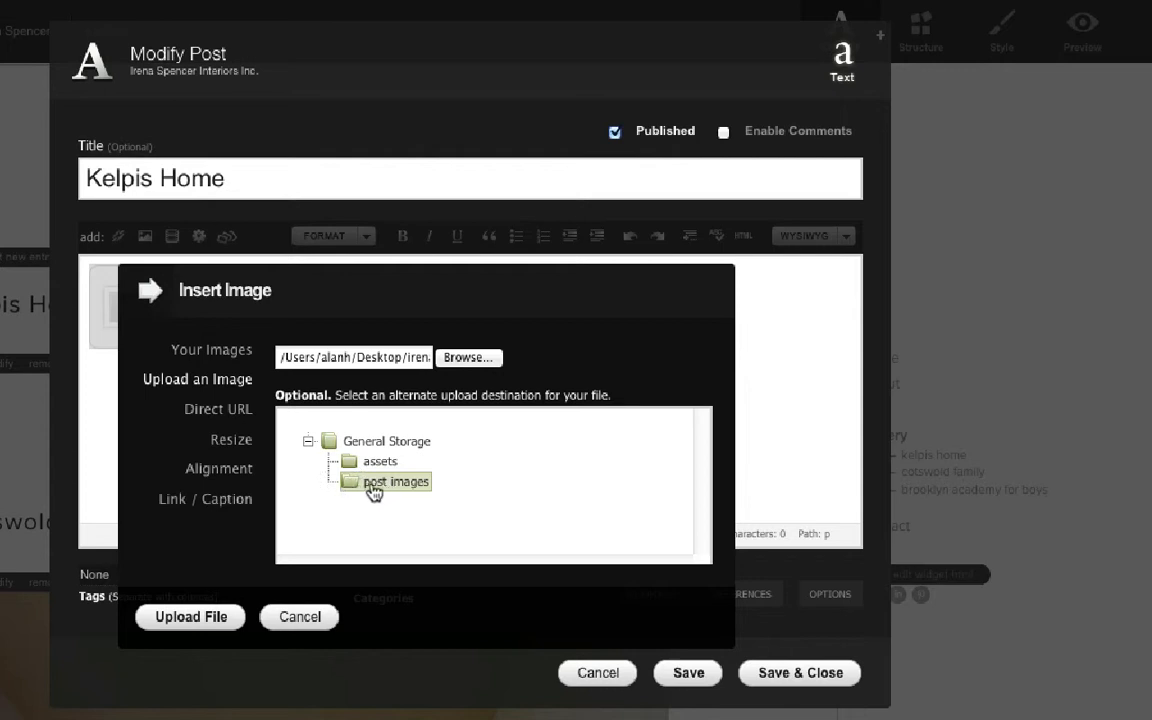
left_click(192, 620)
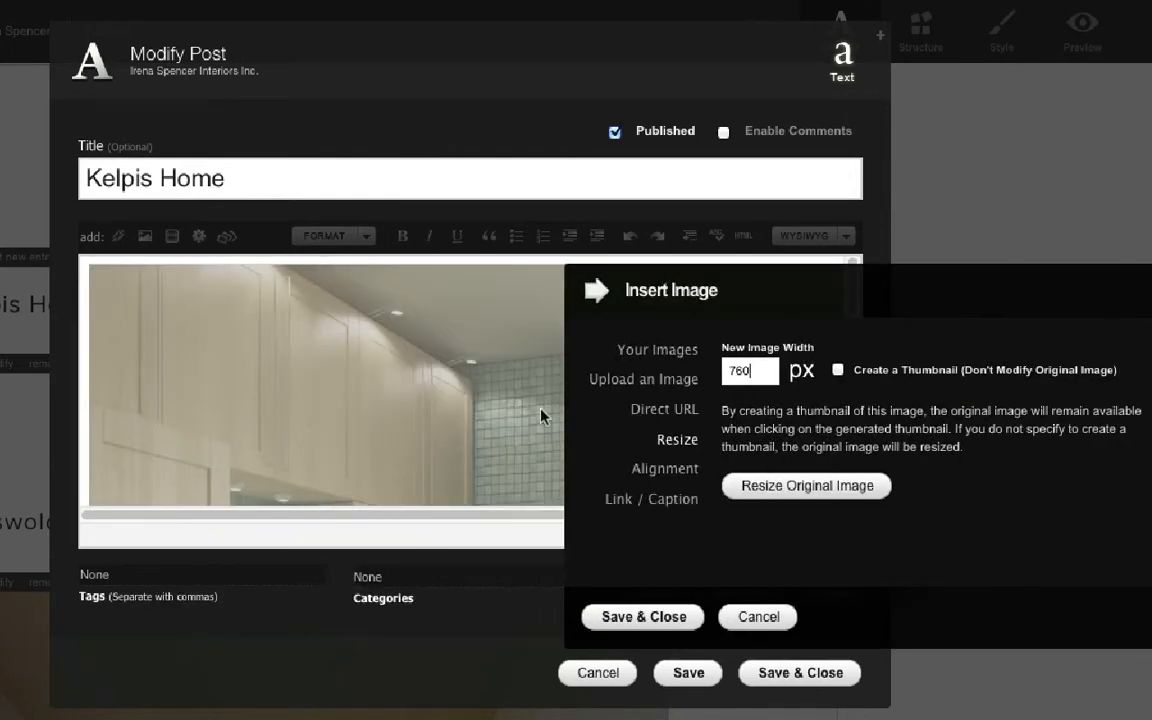
Enter a new pixel width for the kitchen picture and resize the original image
double_click(751, 372)
type("7")
left_click(793, 487)
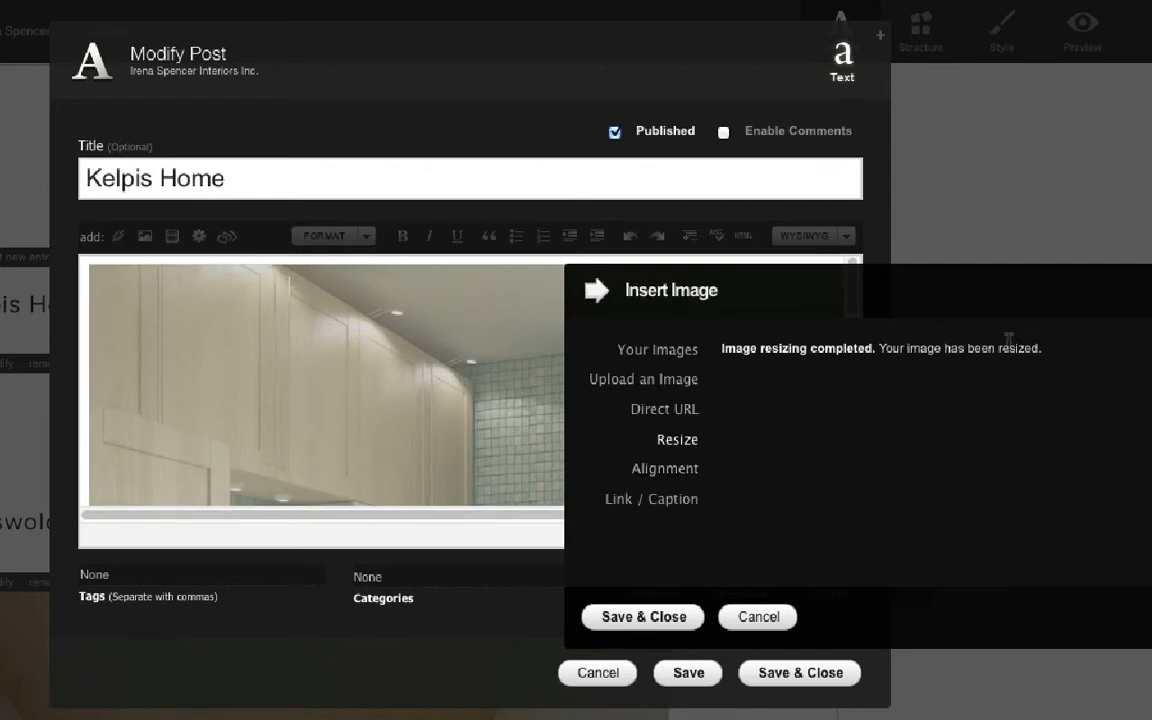
Caption the kitchen picture "The finished Kelpis Kitchen!" and save its image settings
left_click(676, 501)
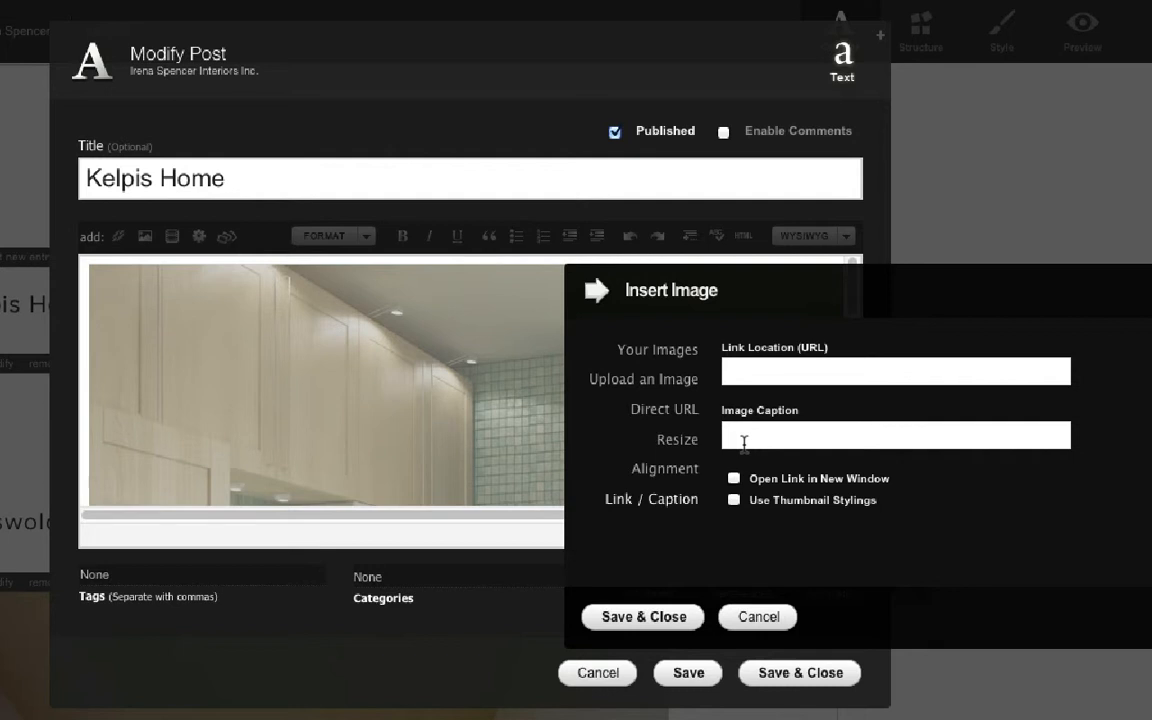
left_click(744, 443)
type("The  finished Kelpis Kitche")
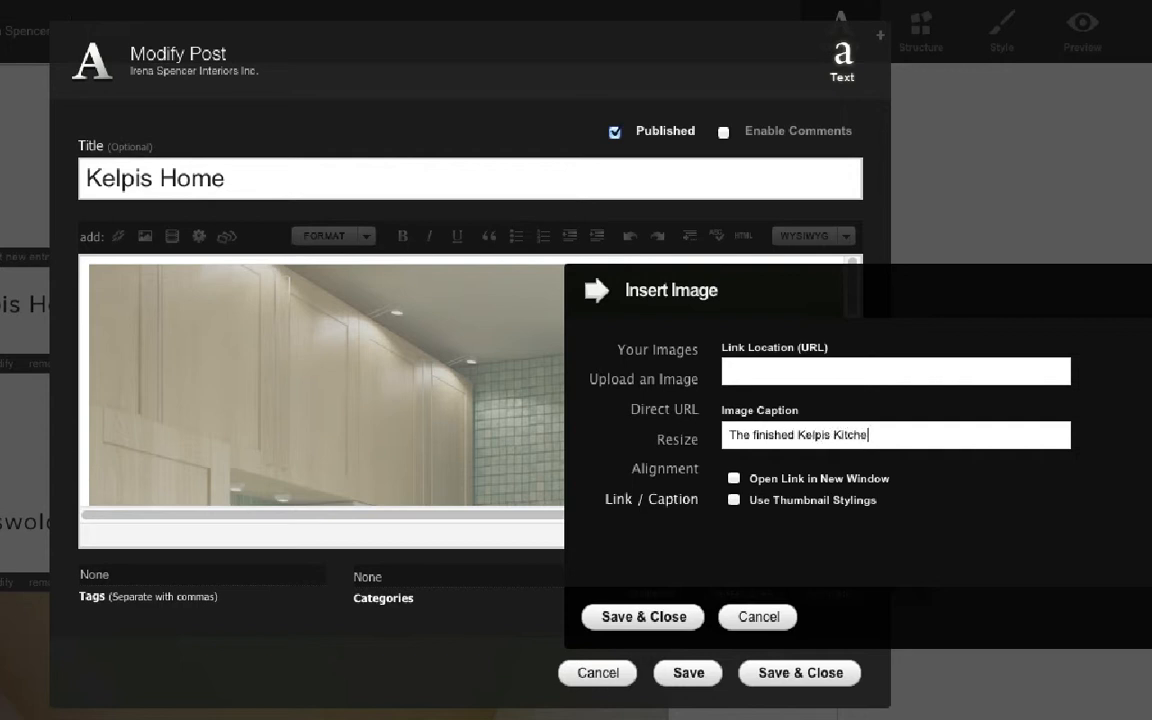
type("n")
key("Delete")
left_click(645, 617)
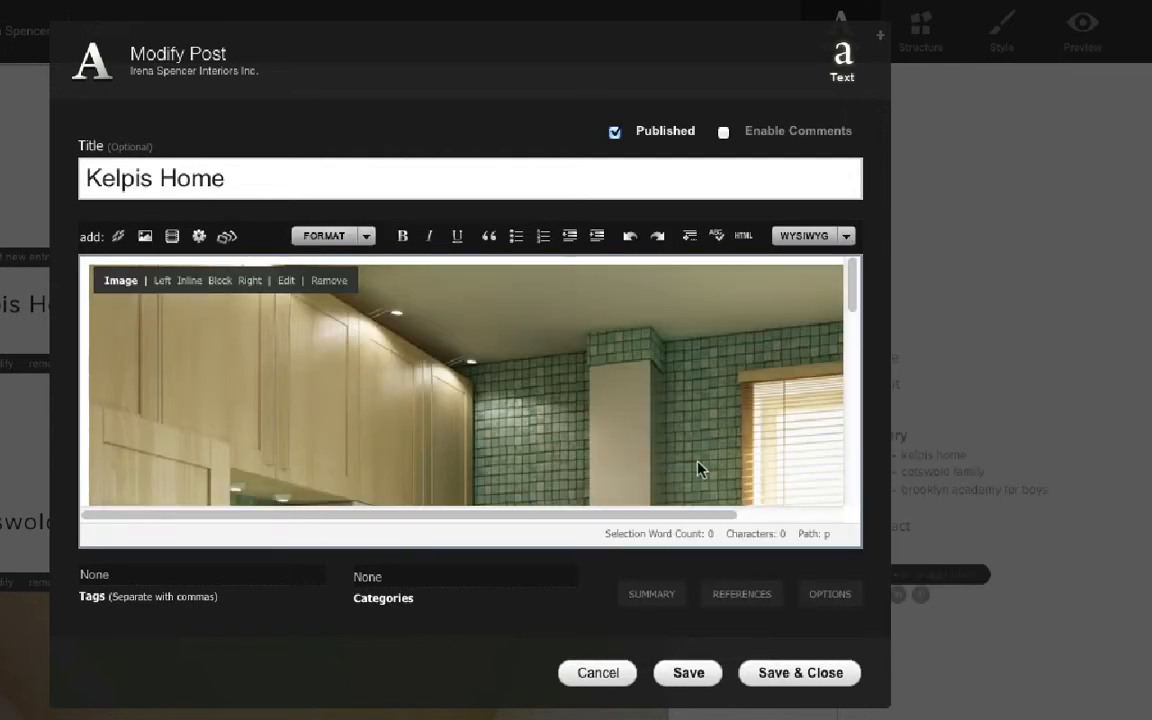
Enlarge the post editor and insert the photo of the child with a soup bowl below the kitchen caption, uploading it to post images
scroll(832, 422, "down", 5)
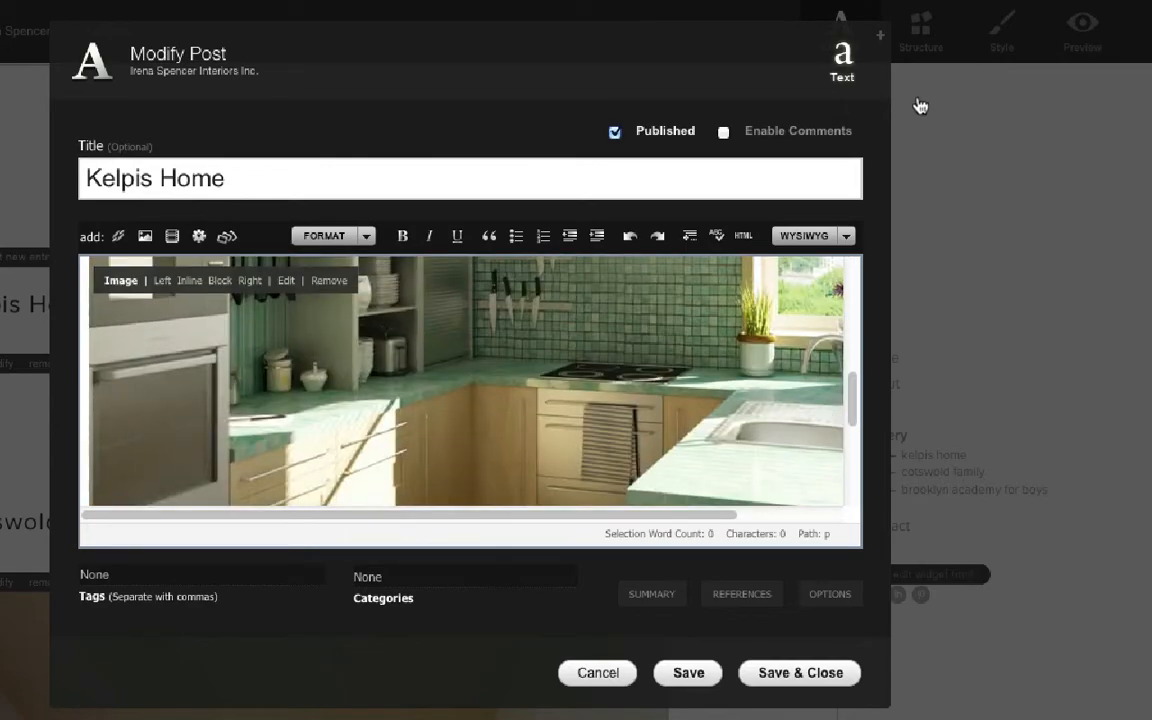
left_click(881, 33)
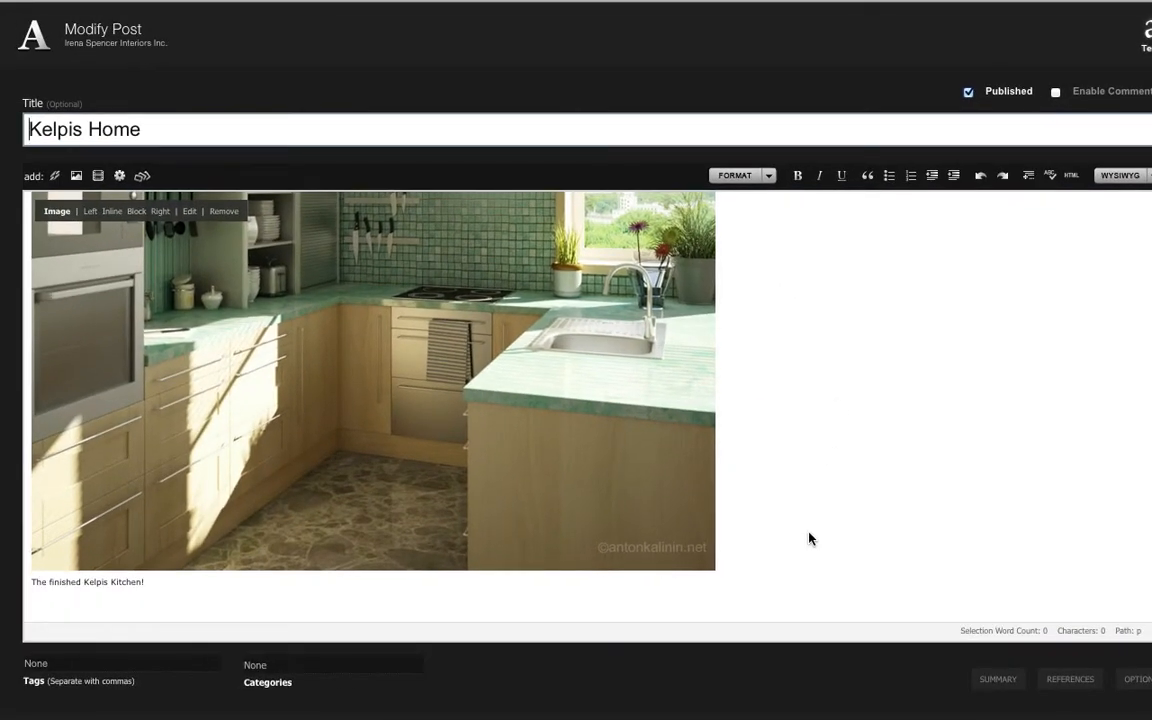
left_click(810, 539)
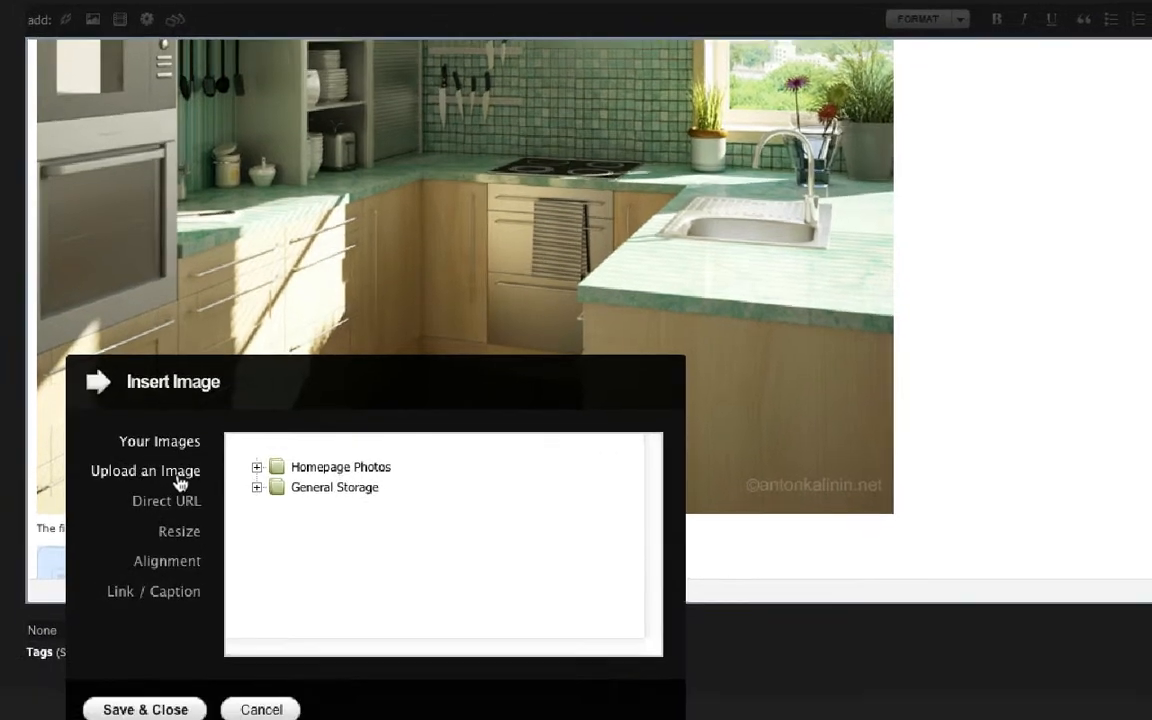
left_click(165, 562)
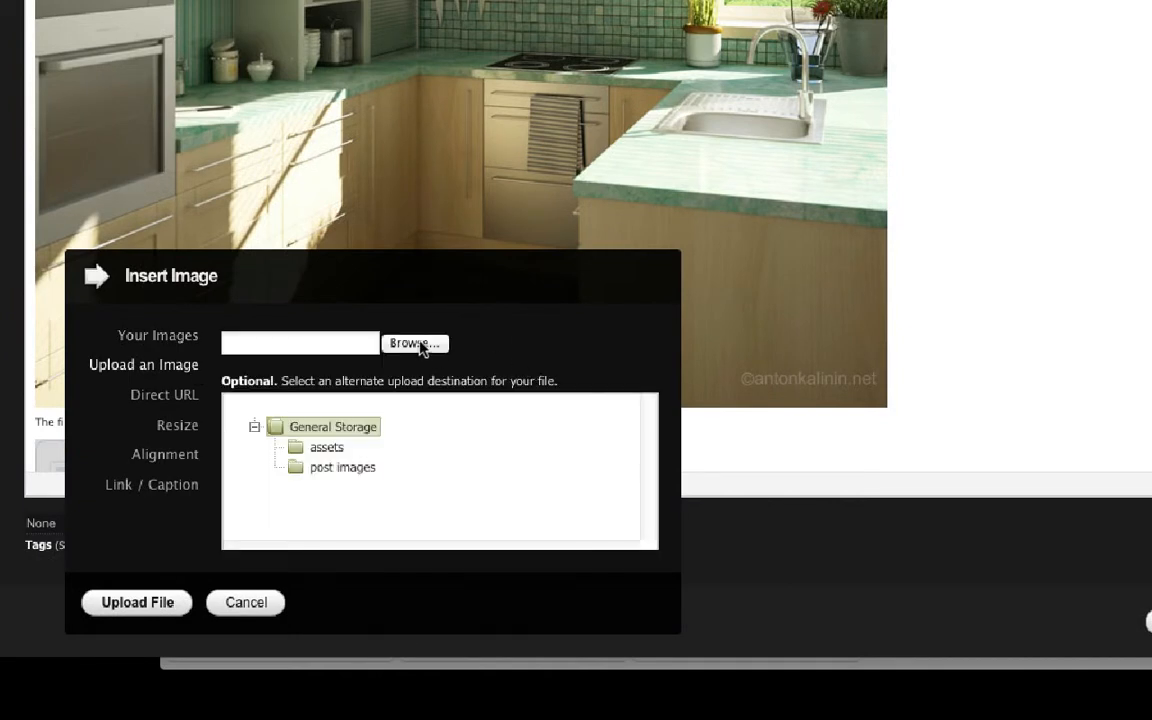
left_click(418, 343)
key("Return")
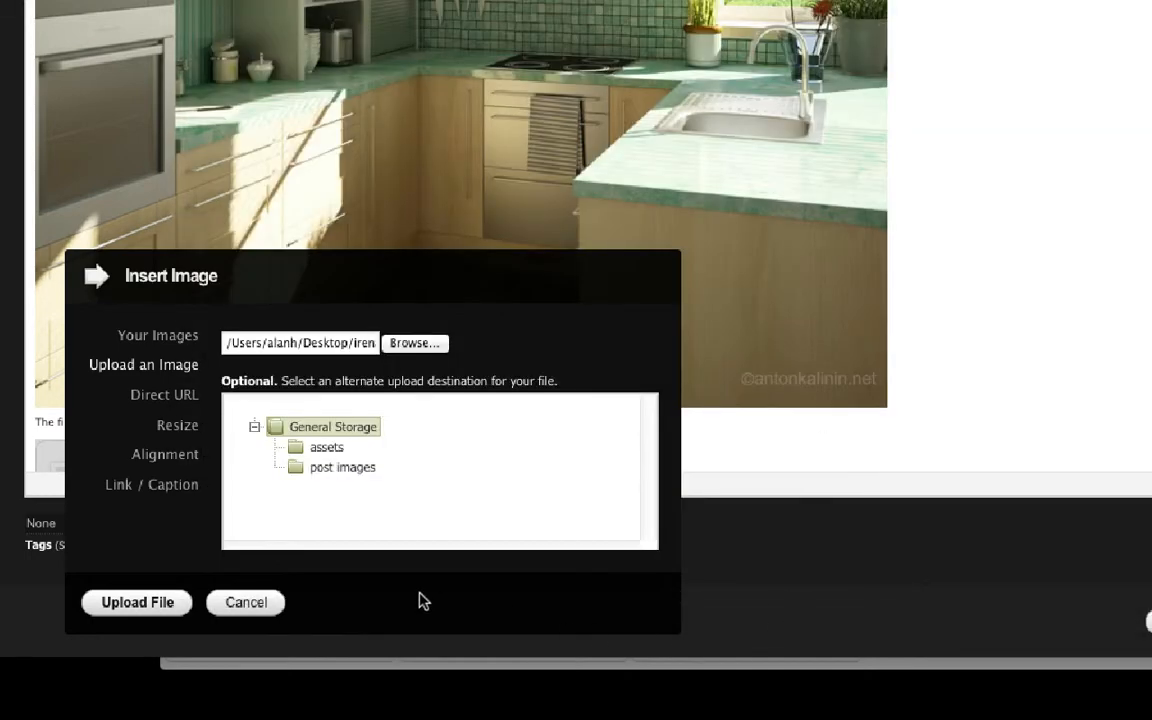
left_click(341, 475)
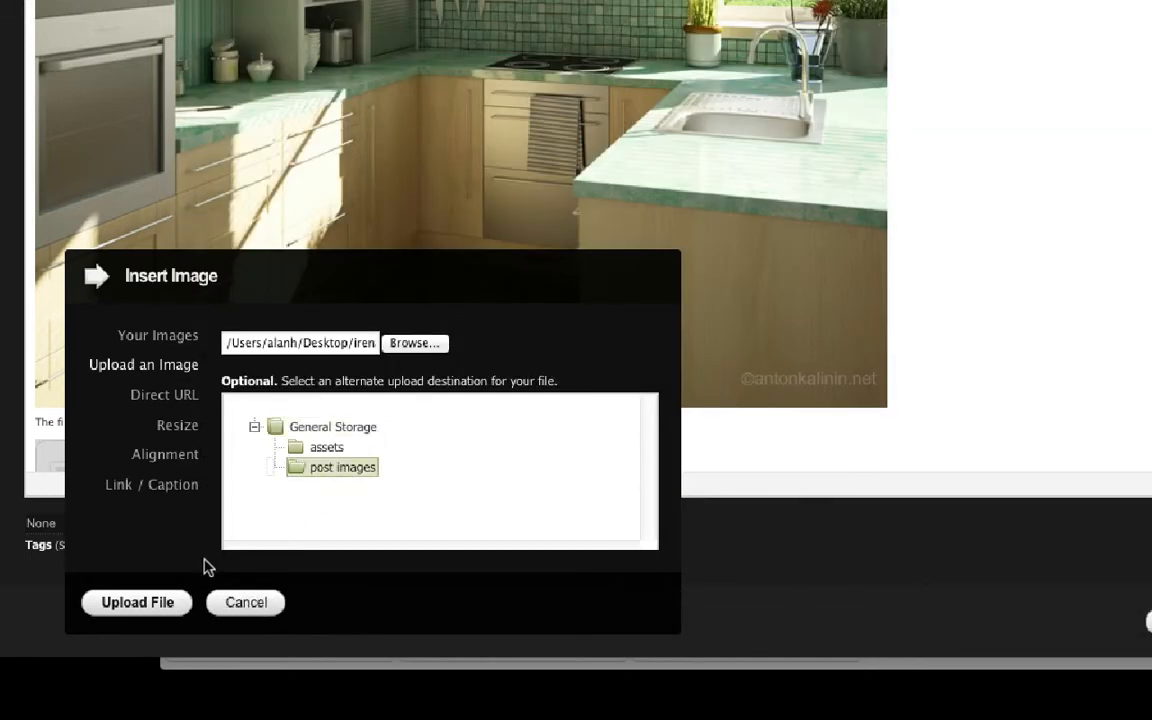
left_click(157, 602)
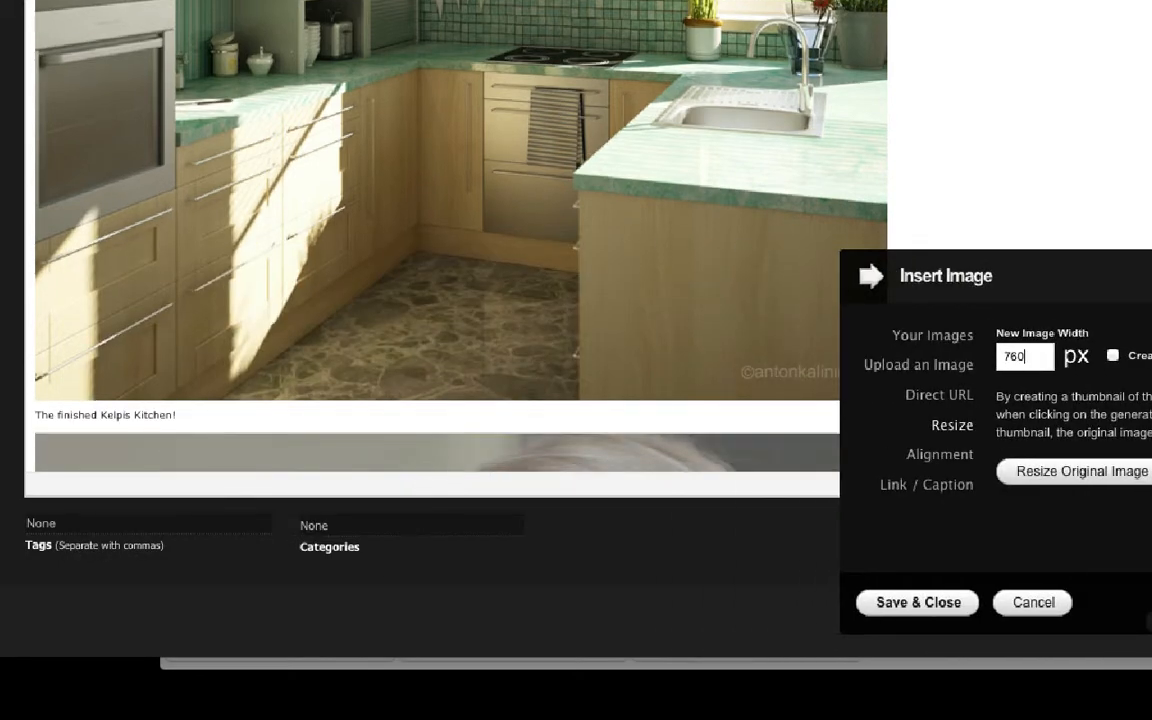
scroll(460, 236, "down", 5)
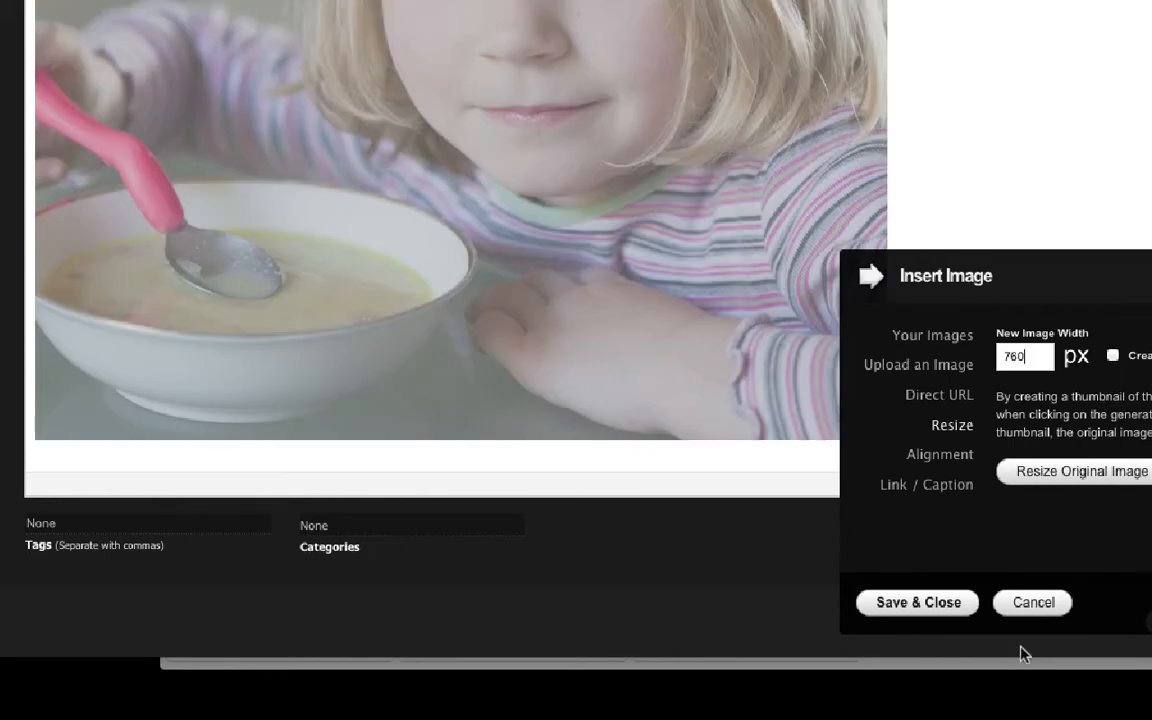
Save the soup-bowl photo's image settings and place the text cursor on the line below it
left_click(947, 608)
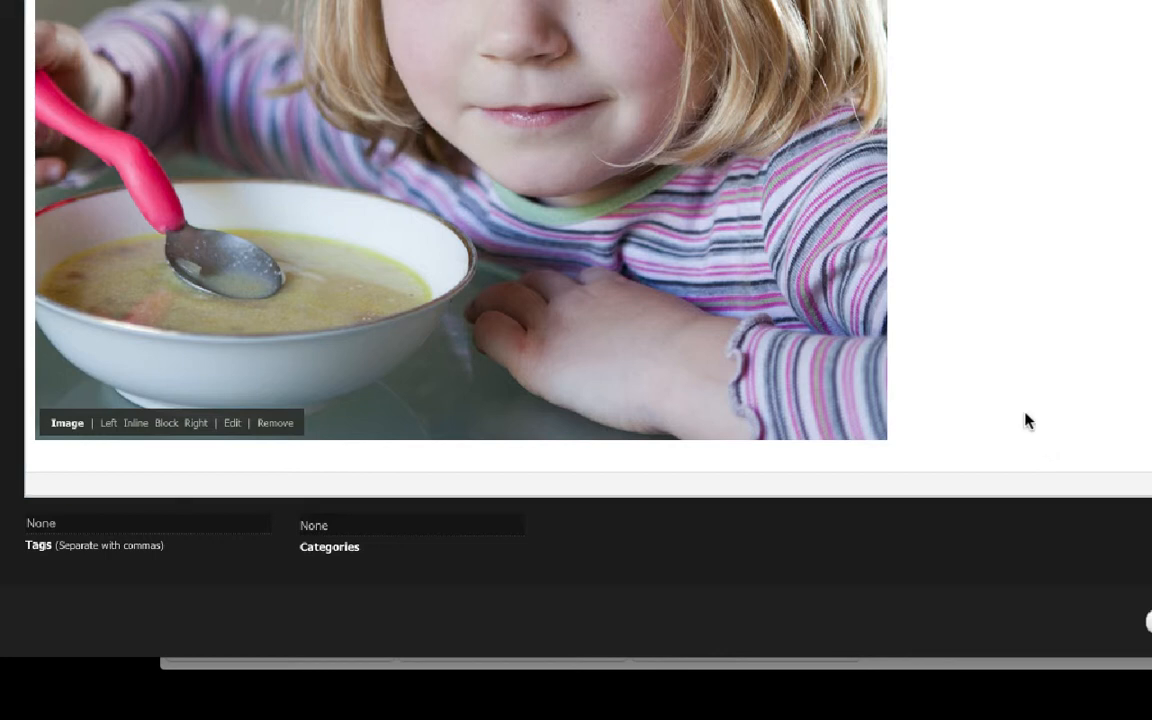
left_click(303, 468)
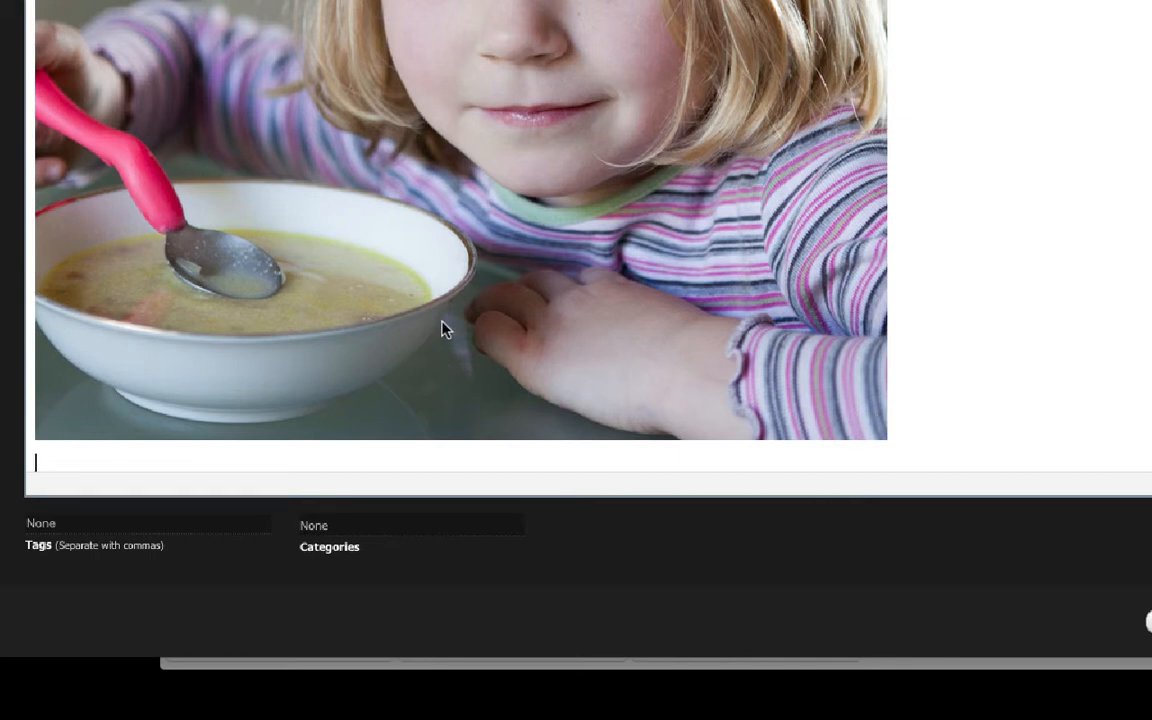
scroll(445, 330, "down", 1)
scroll(62, 452, "up", 2)
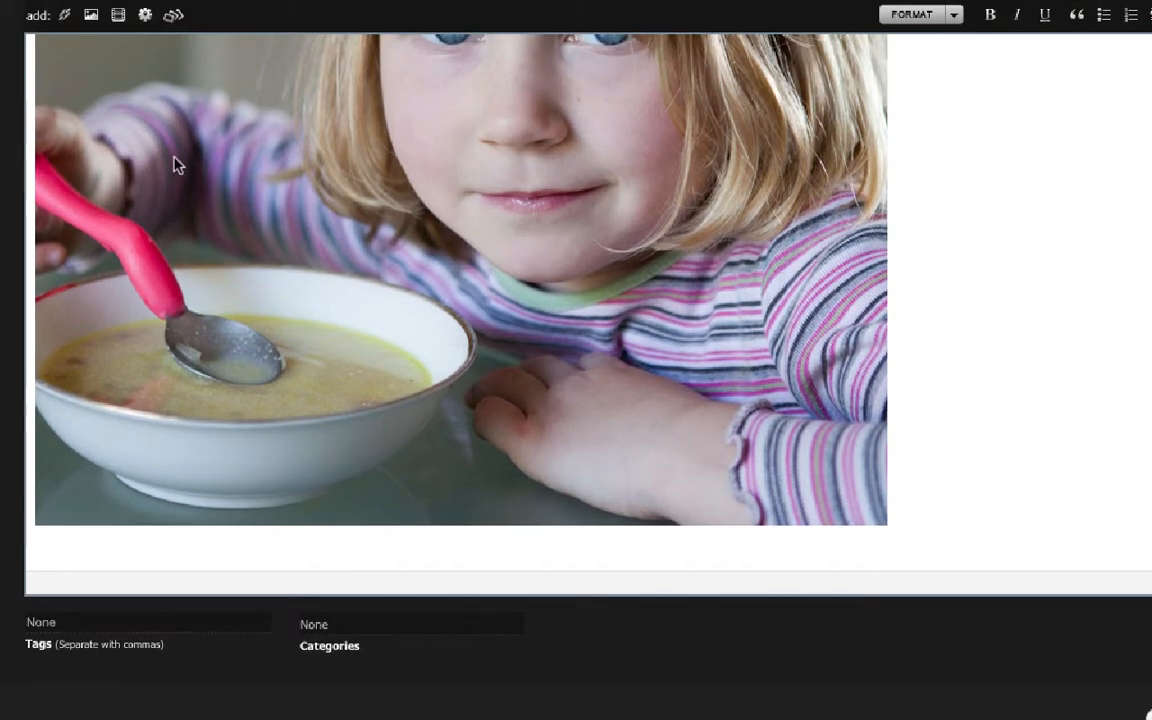
left_click(90, 15)
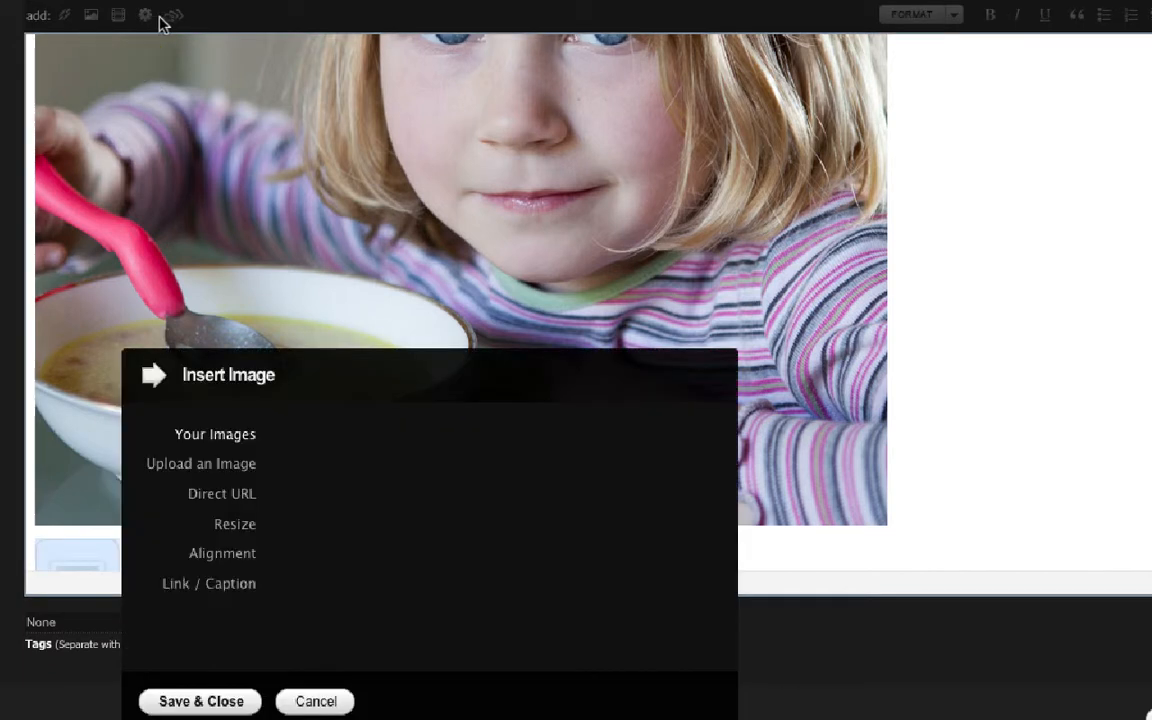
left_click(180, 464)
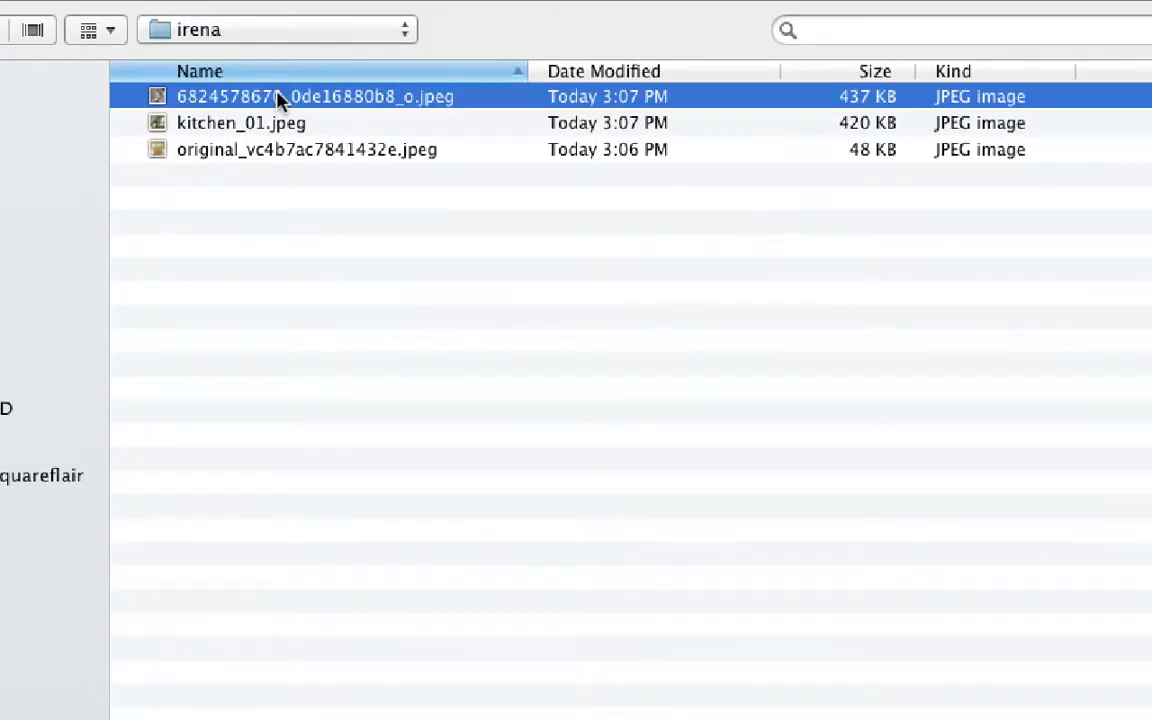
double_click(270, 92)
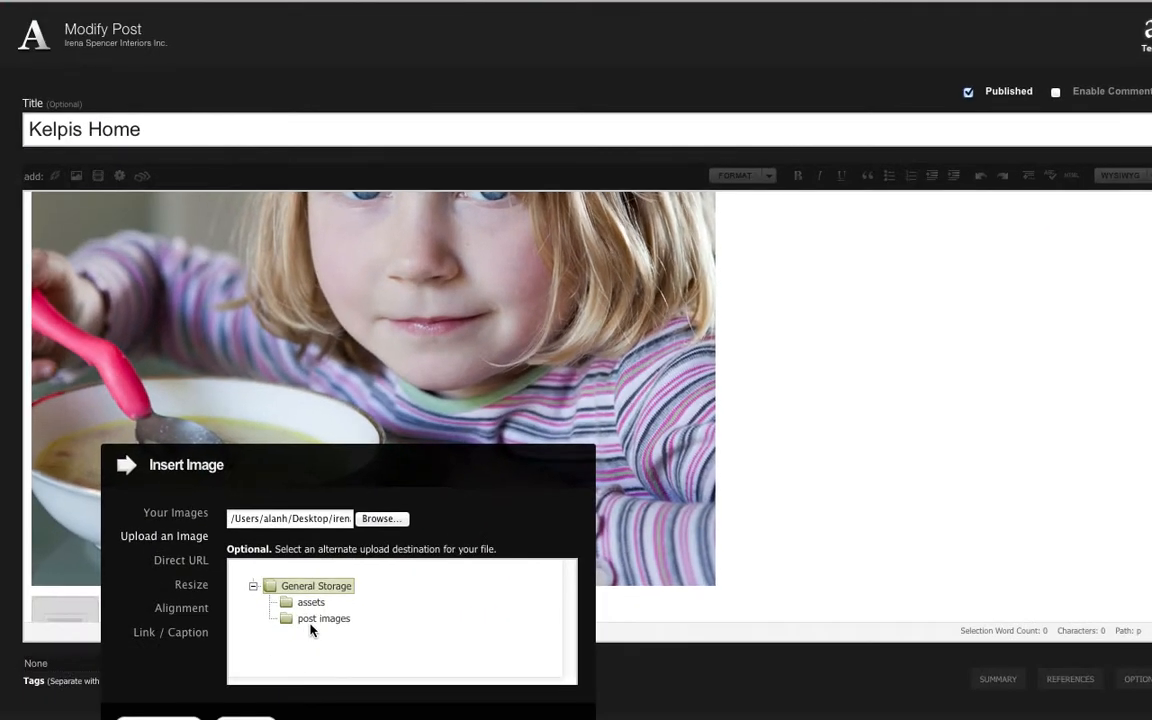
left_click(311, 626)
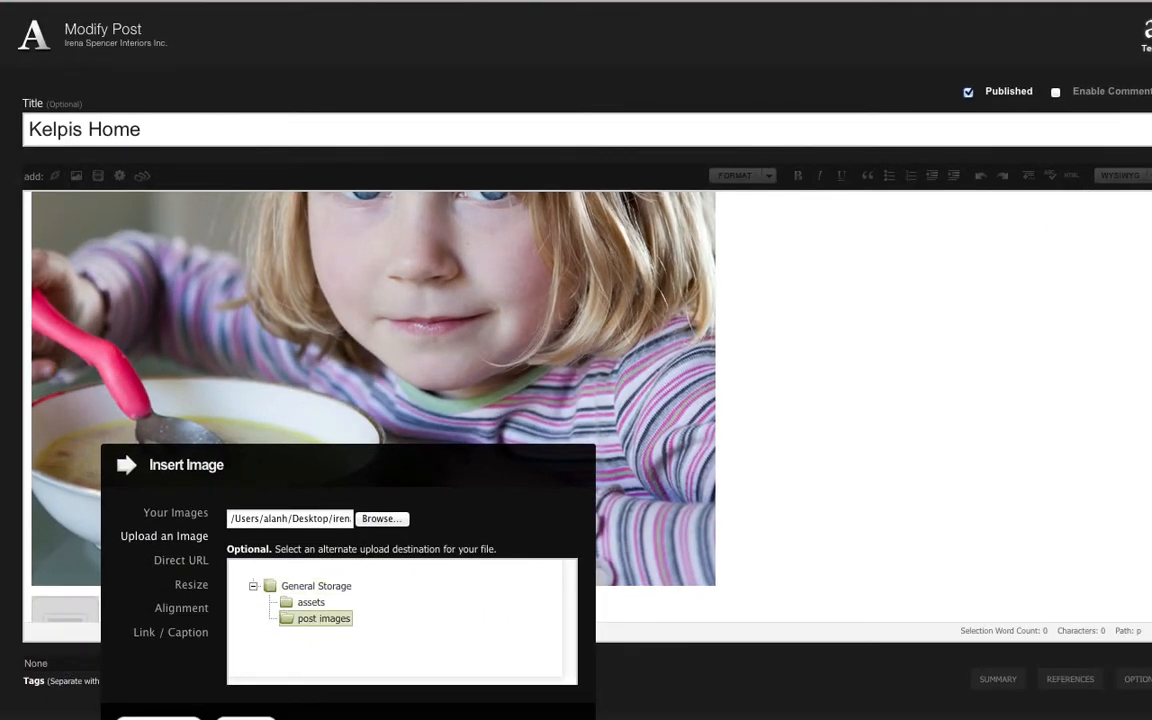
left_click(165, 716)
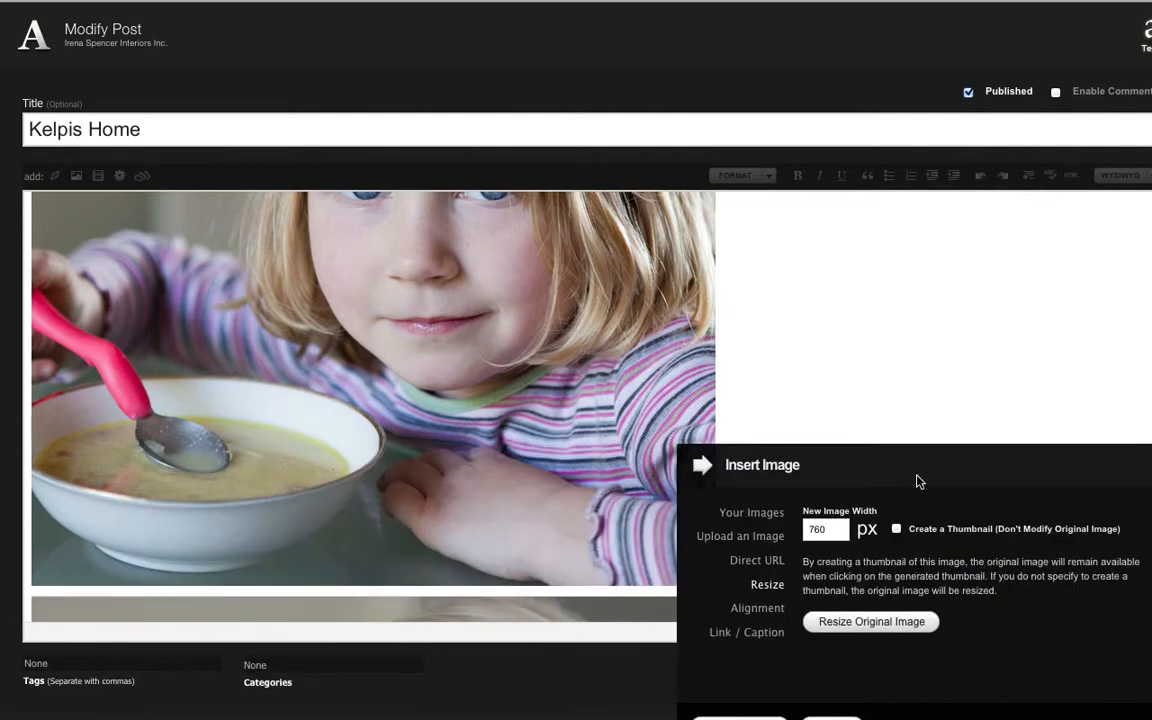
scroll(928, 305, "down", 1)
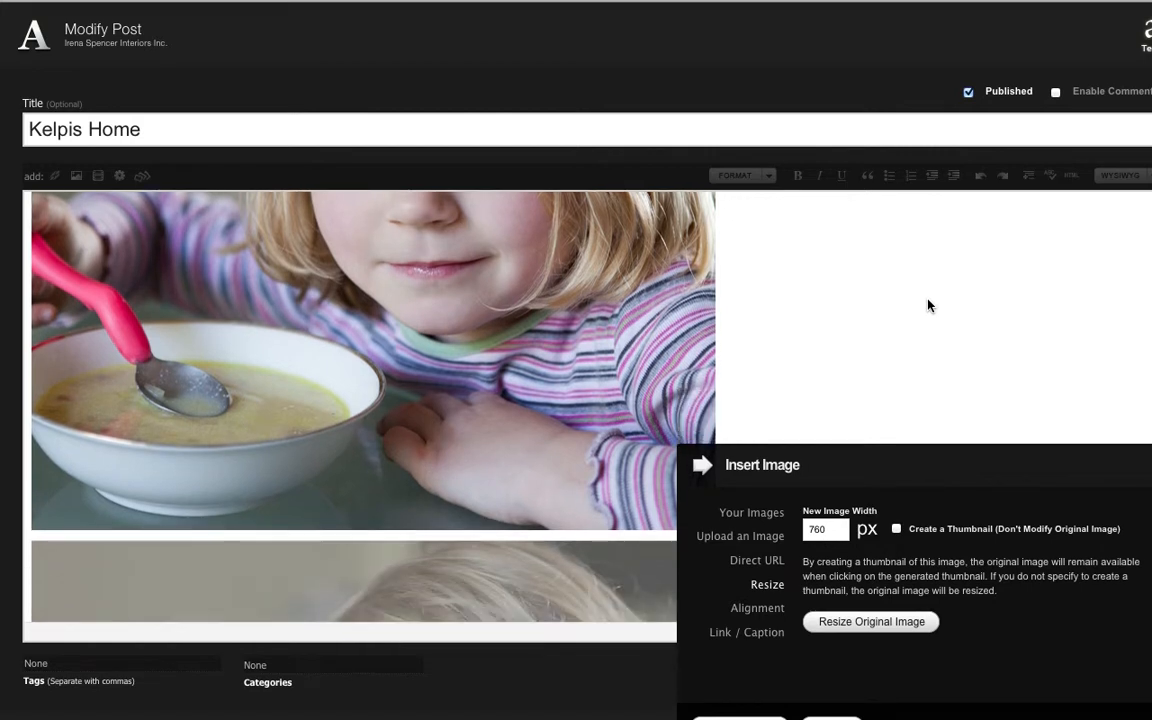
left_click(835, 529)
scroll(733, 655, "down", 5)
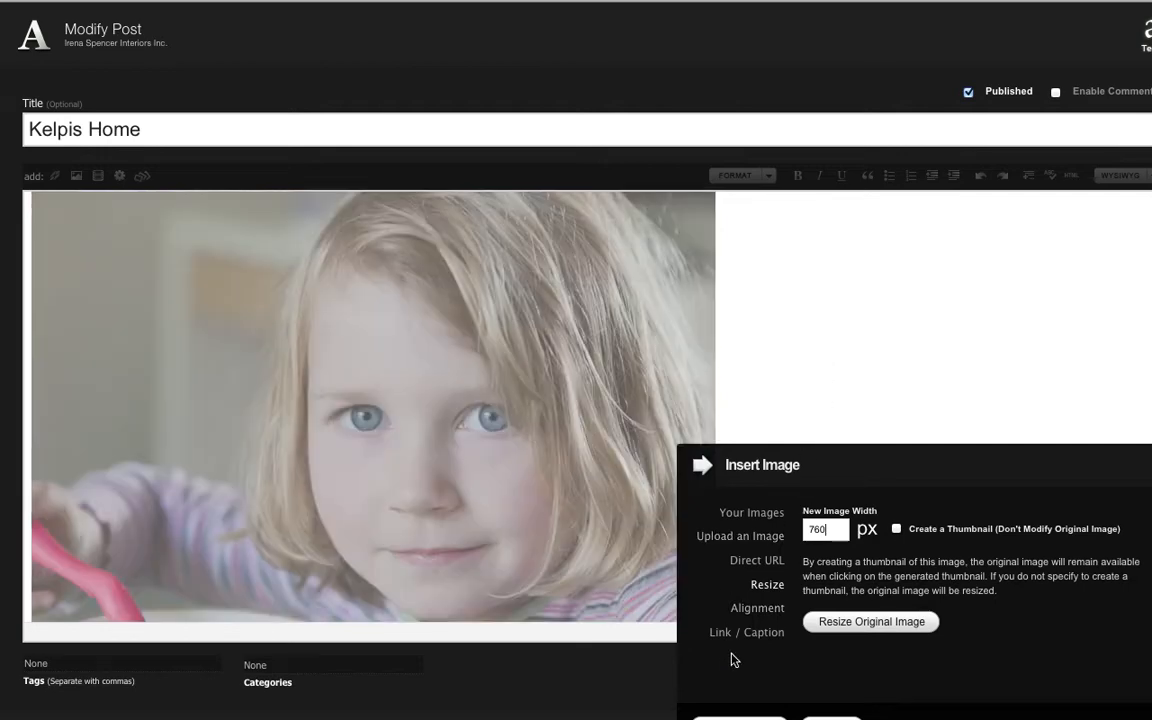
left_click(468, 395)
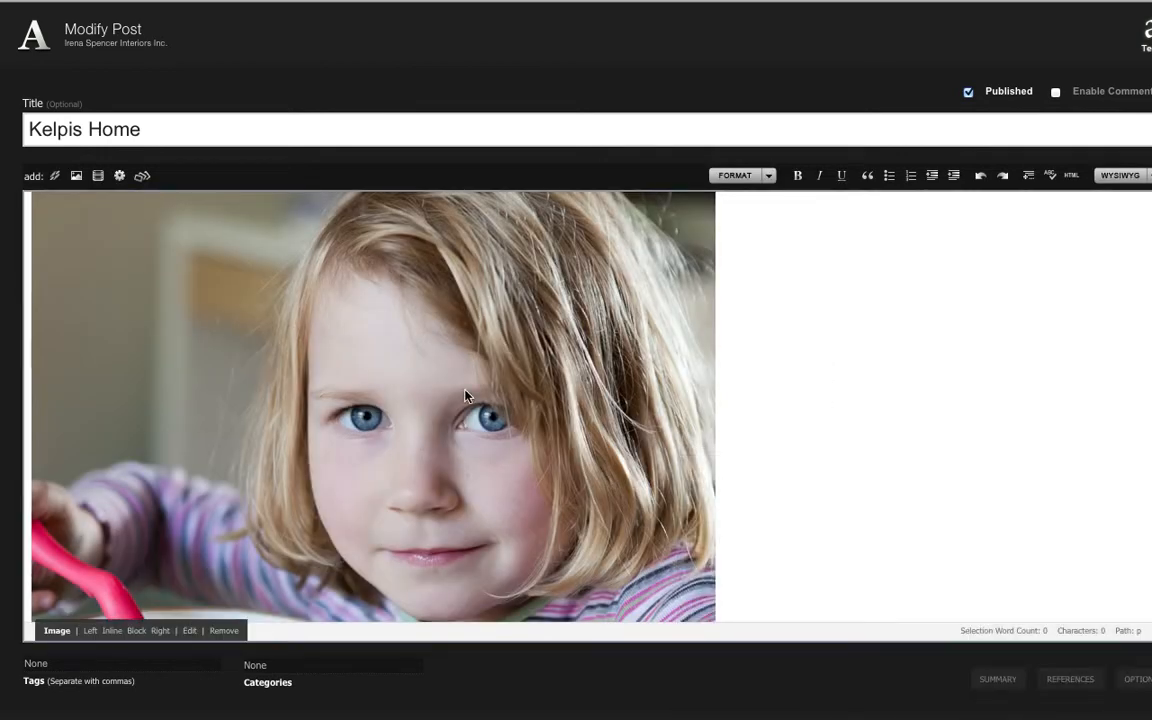
scroll(333, 572, "down", 3)
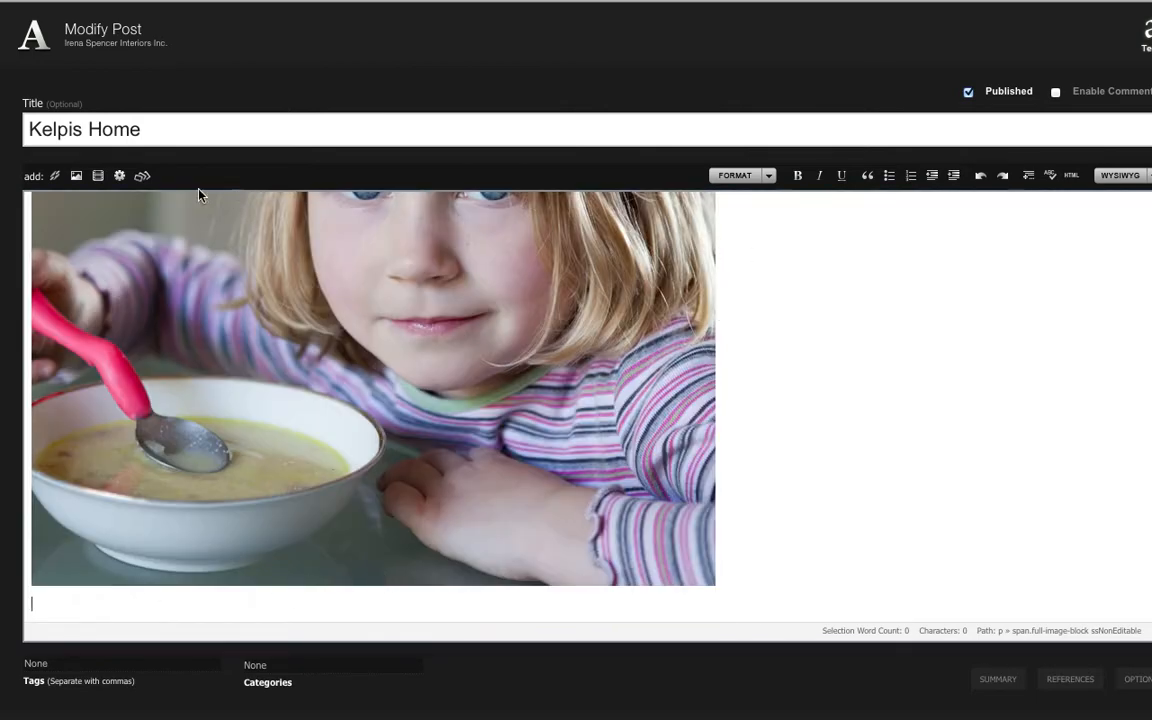
Insert the photo of the cleaning-supplies bucket below the soup-bowl photo, uploading it to the post images folder
left_click(77, 177)
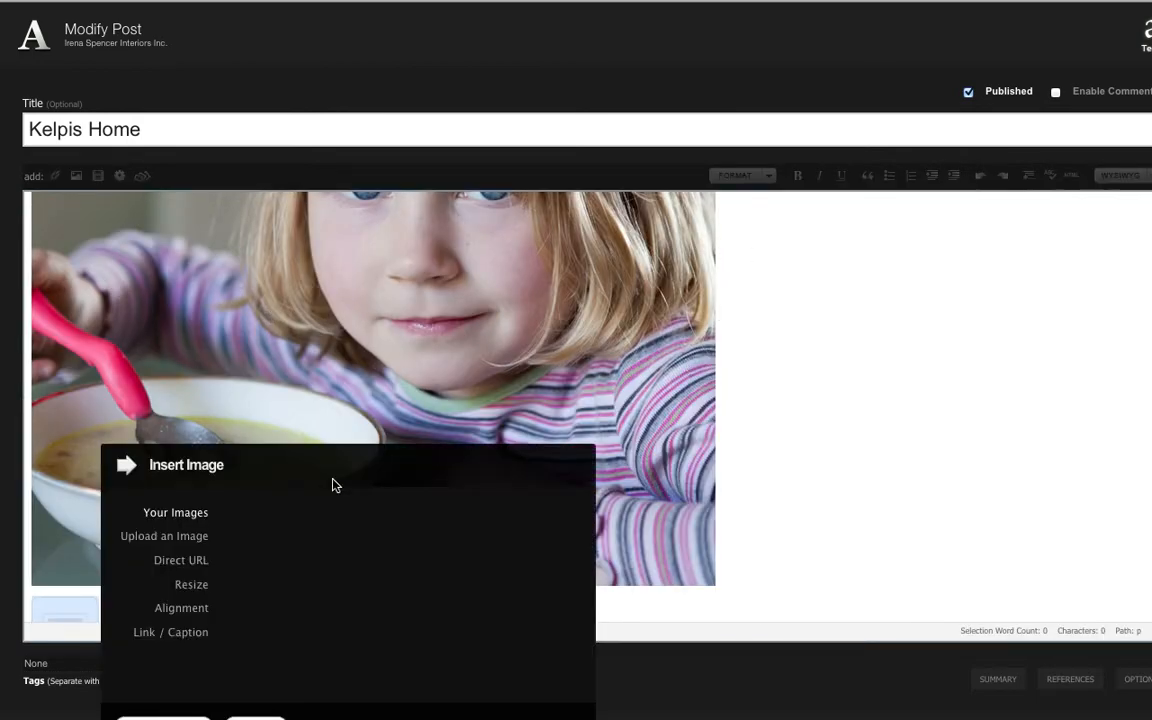
left_click(165, 540)
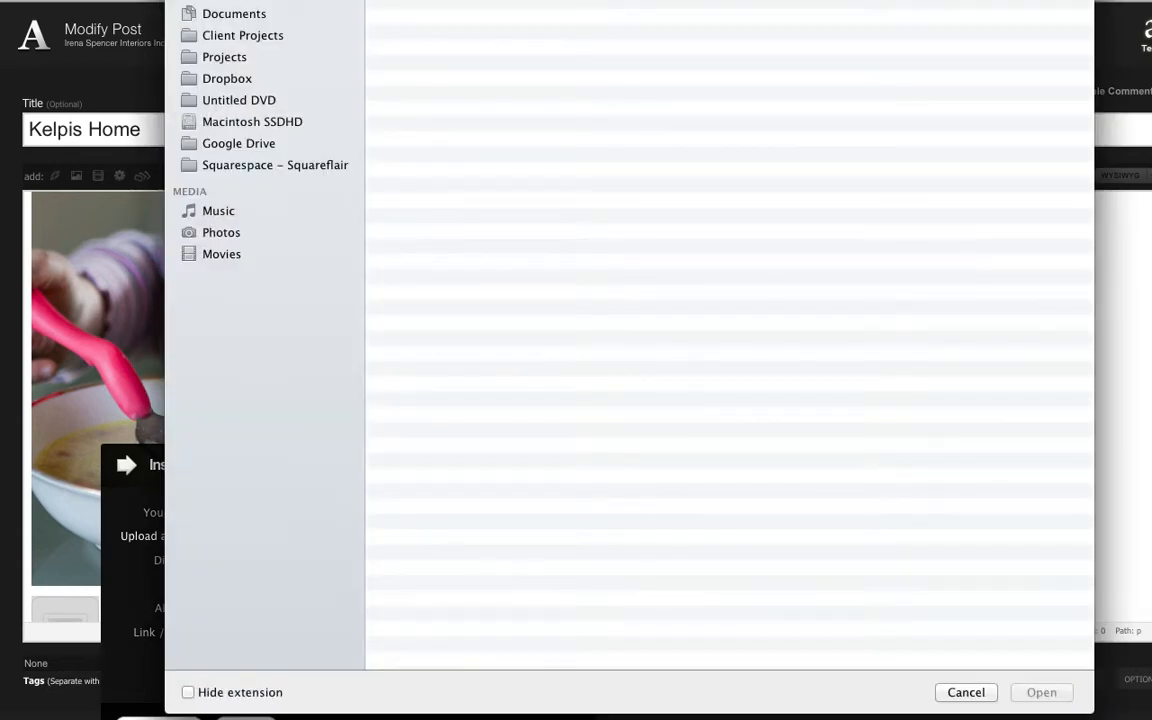
key("Return")
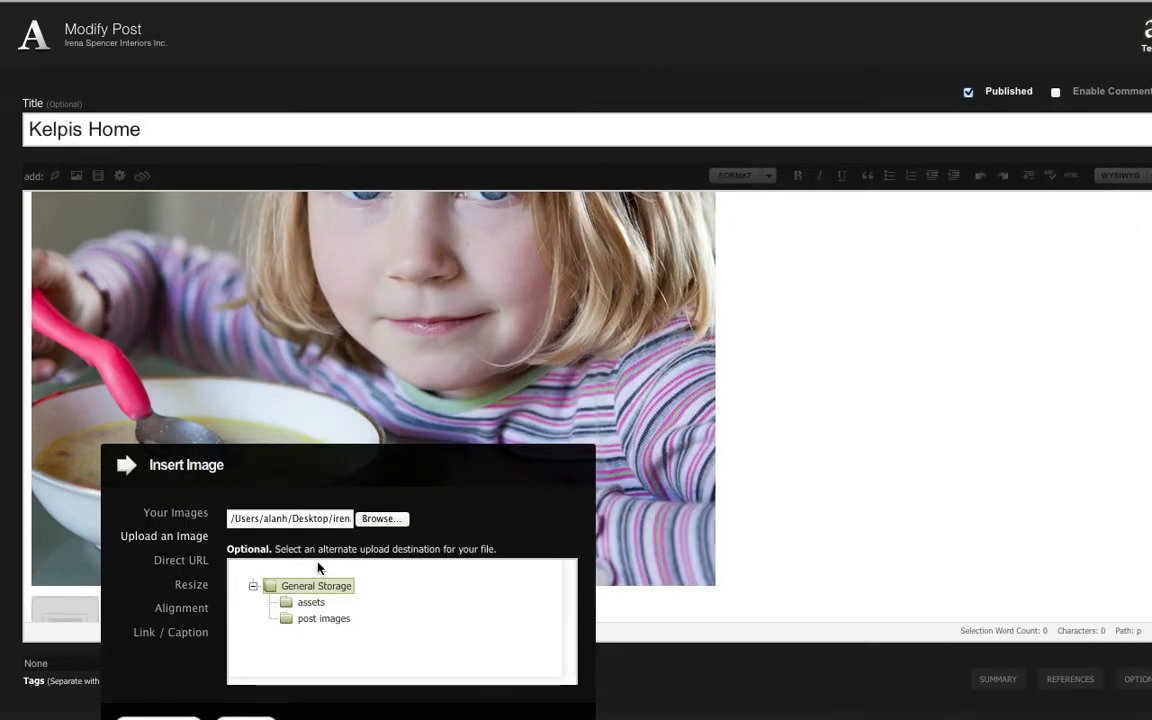
left_click(323, 619)
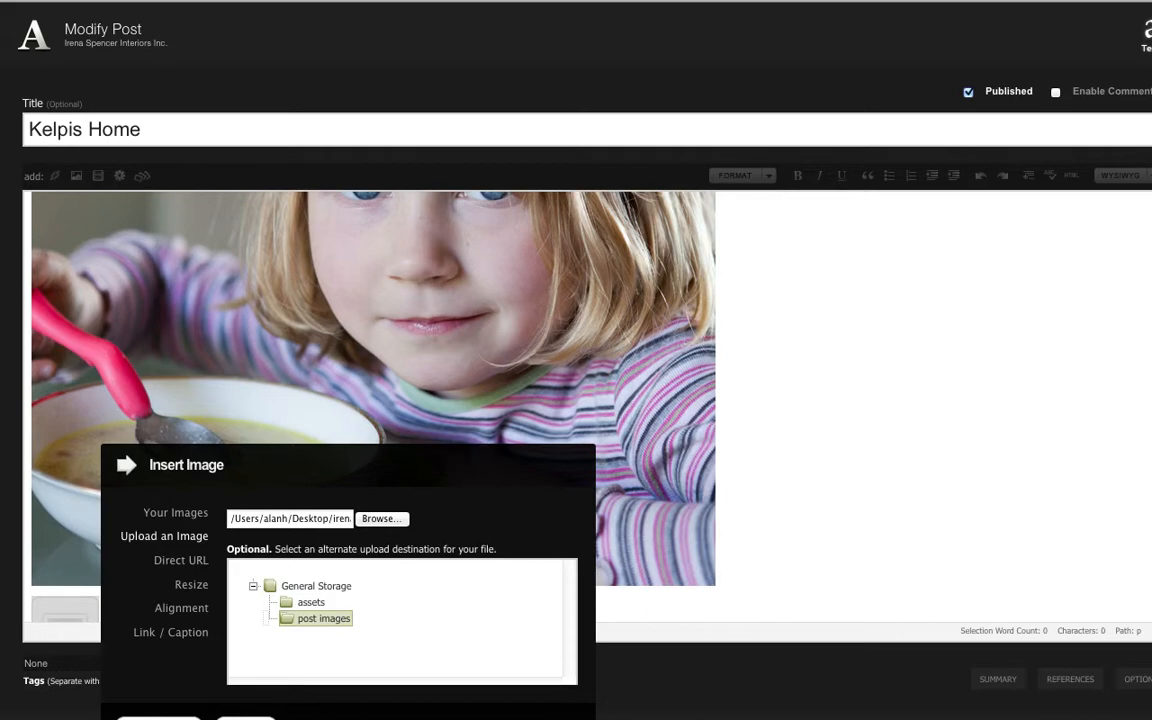
left_click(159, 718)
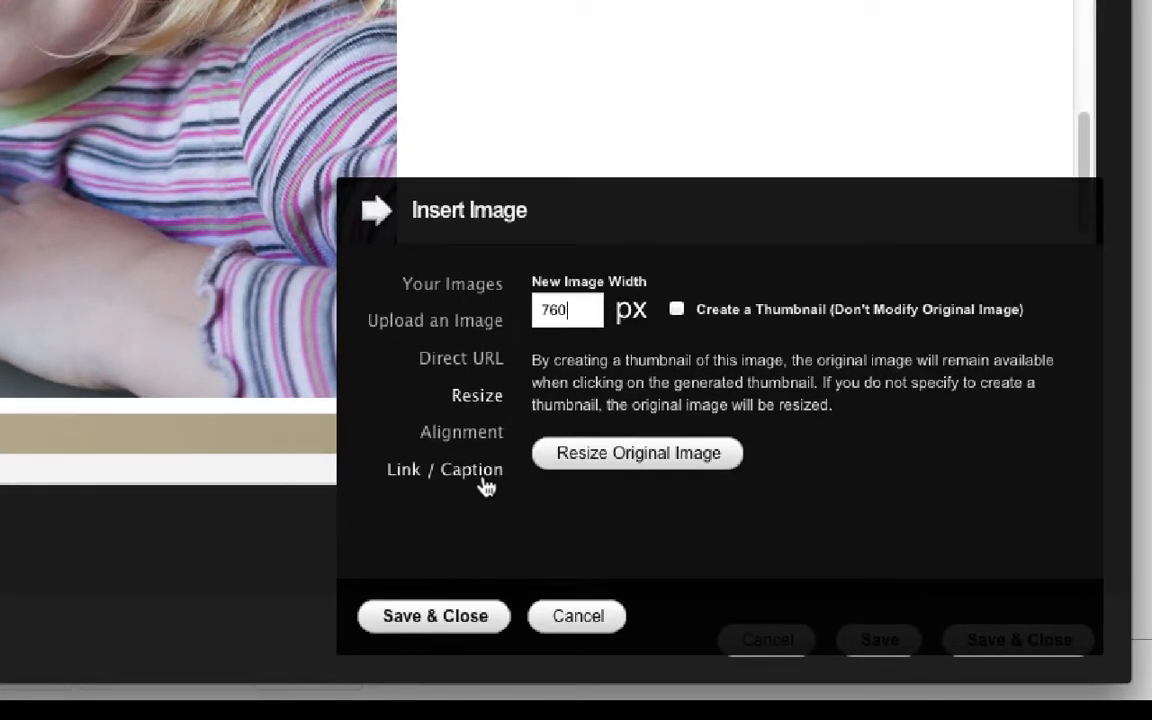
Caption the cleaning-bucket photo "Keeping it clean." and save the Kelpis Home post
left_click(484, 486)
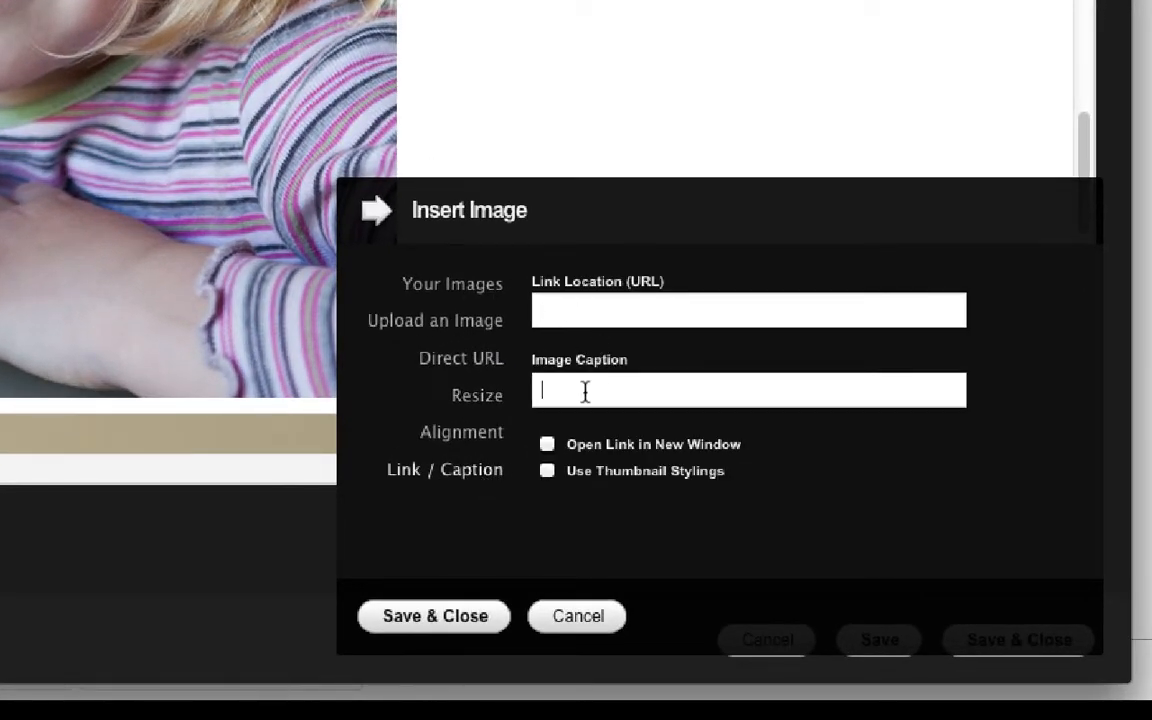
type("Keeping it clean.")
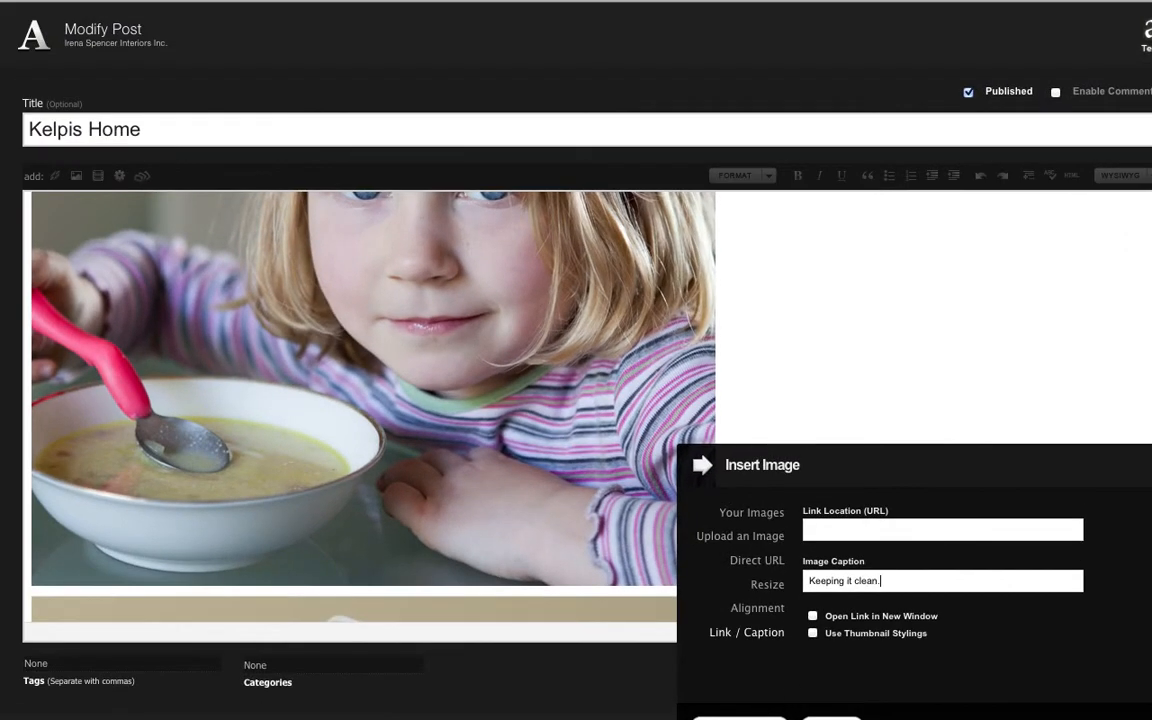
key("Return")
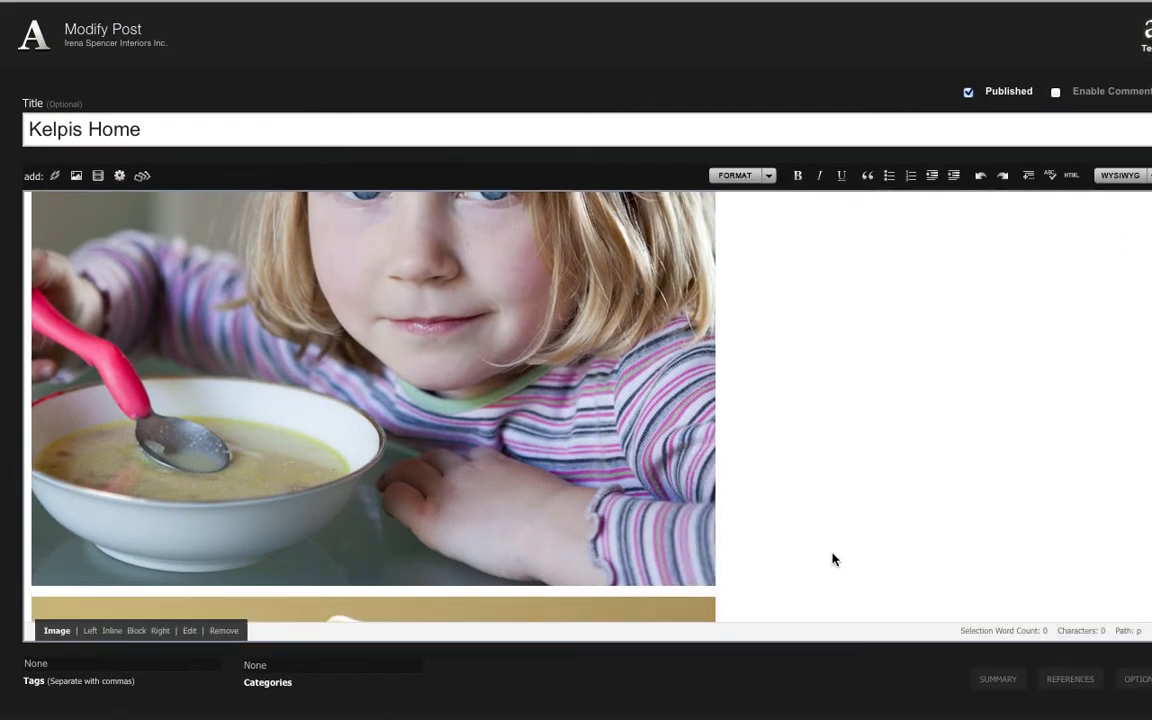
scroll(833, 560, "down", 5)
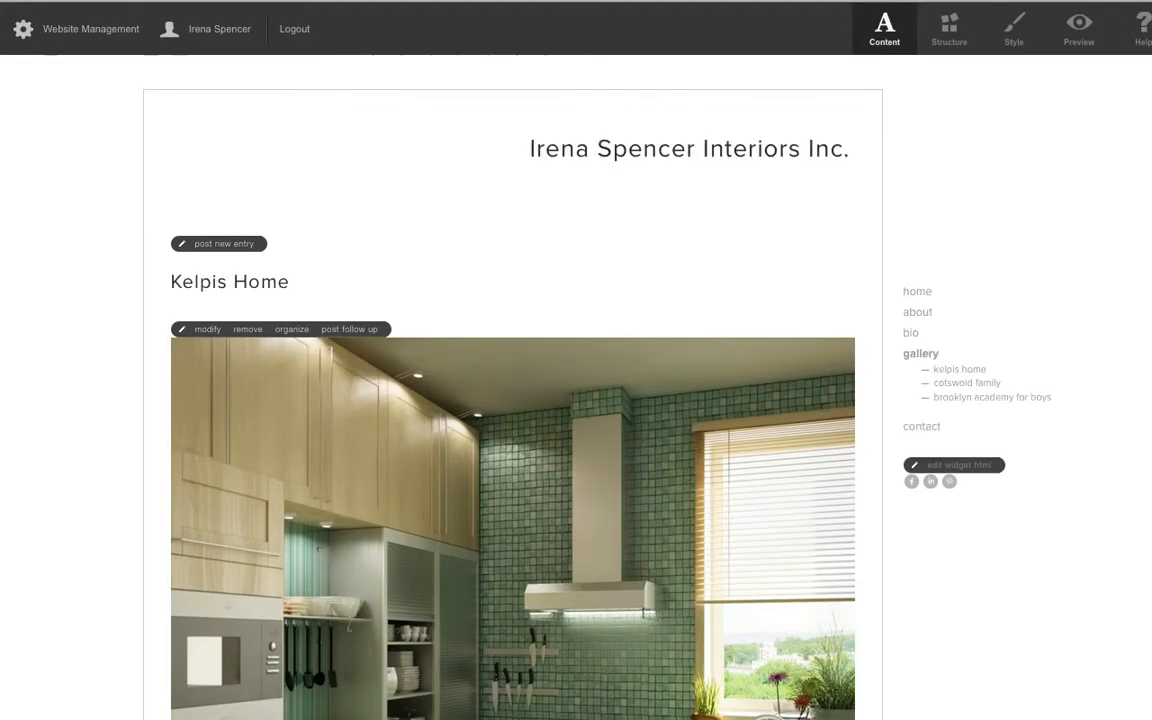
Preview the website and review the photos and captions of the Kelpis Home post in the gallery
left_click(1080, 31)
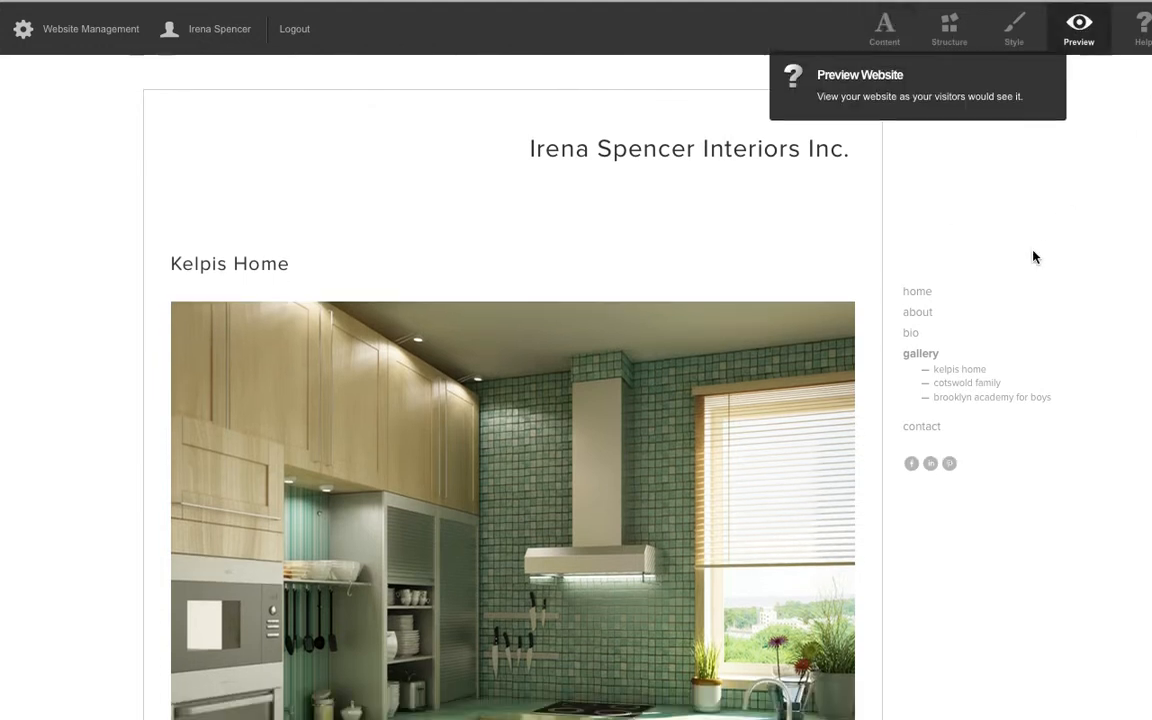
scroll(1094, 250, "down", 3)
scroll(1094, 250, "down", 8)
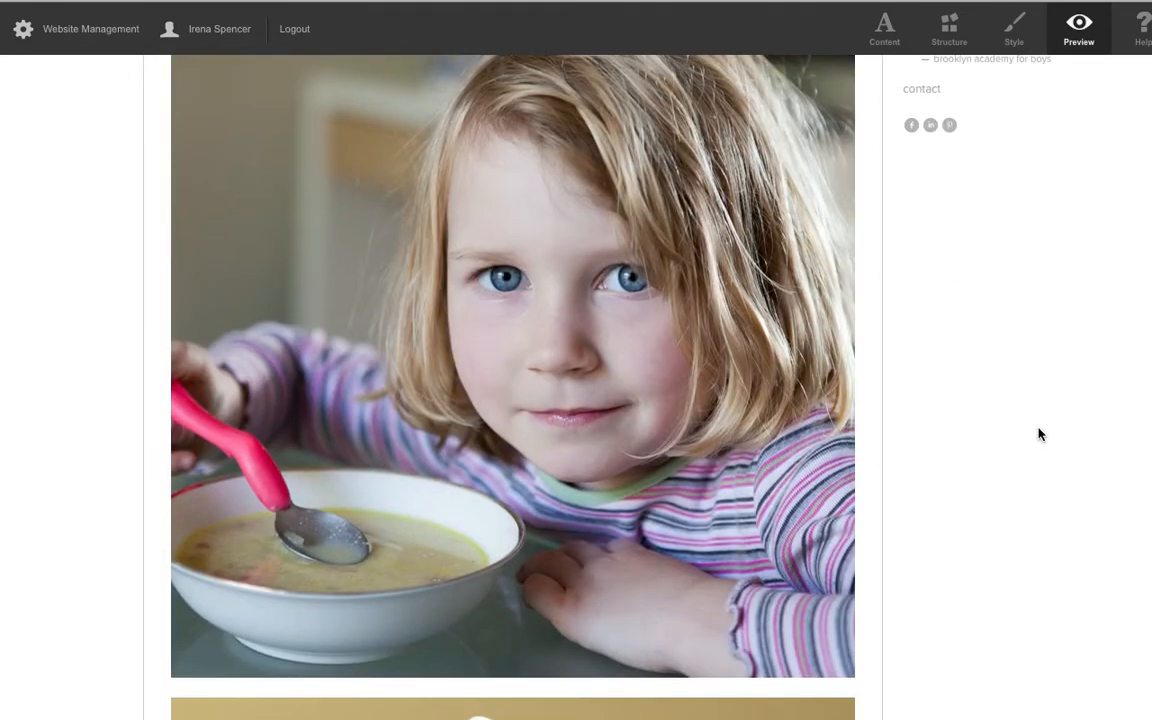
scroll(1039, 434, "down", 10)
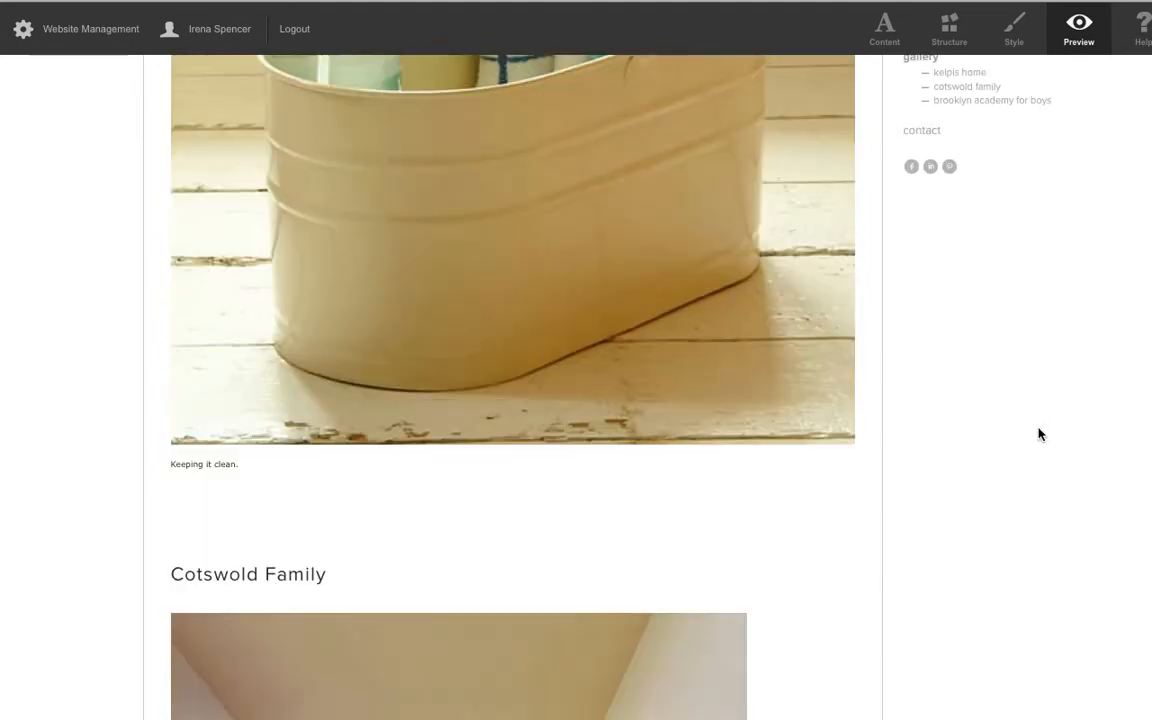
scroll(1039, 434, "up", 10)
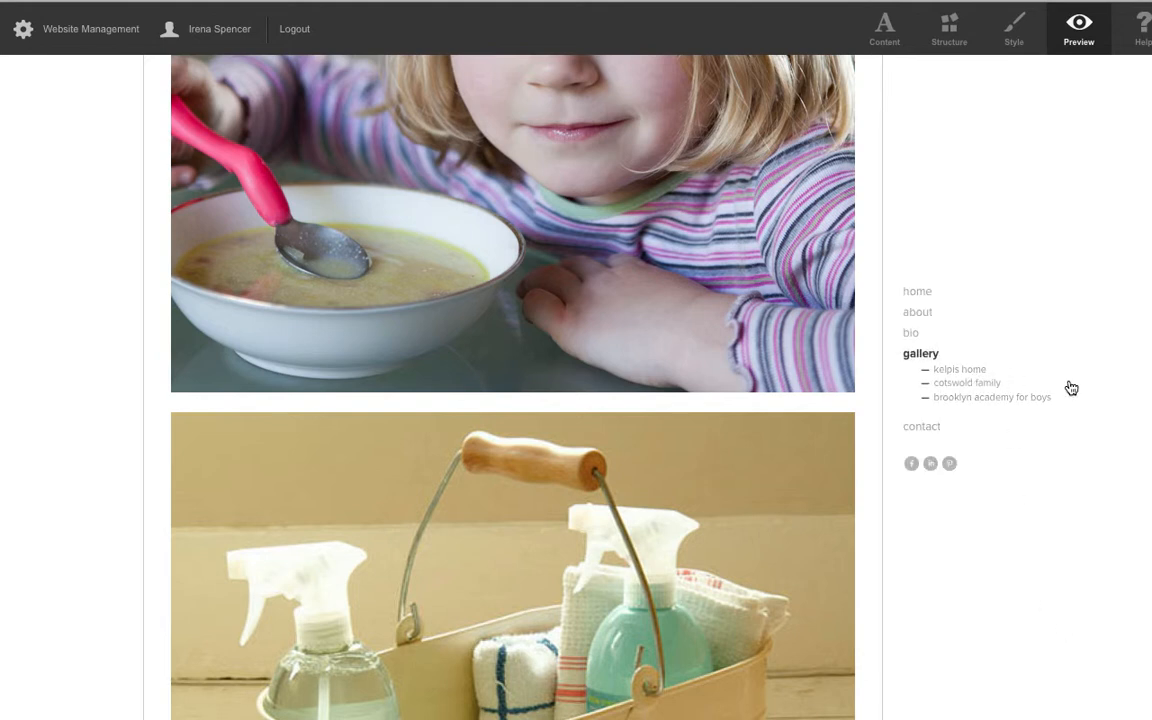
Open the Kelpis Home post on its own page and show the sharing options below its photos
scroll(1071, 388, "up", 10)
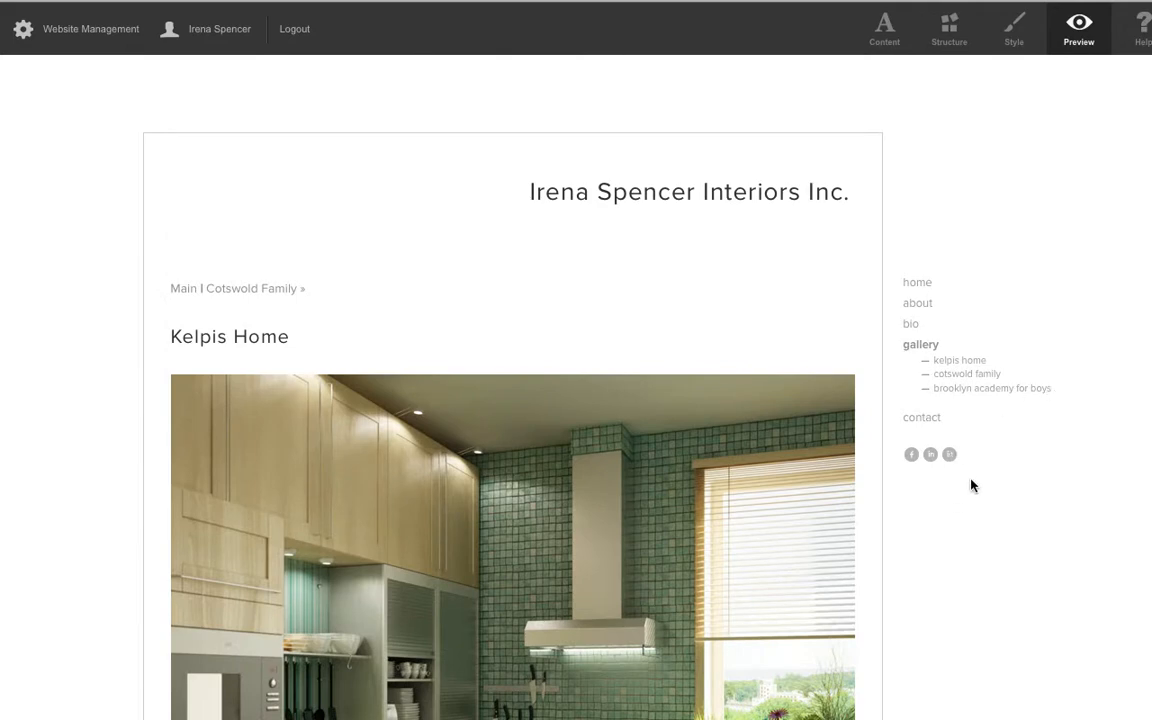
scroll(971, 486, "down", 10)
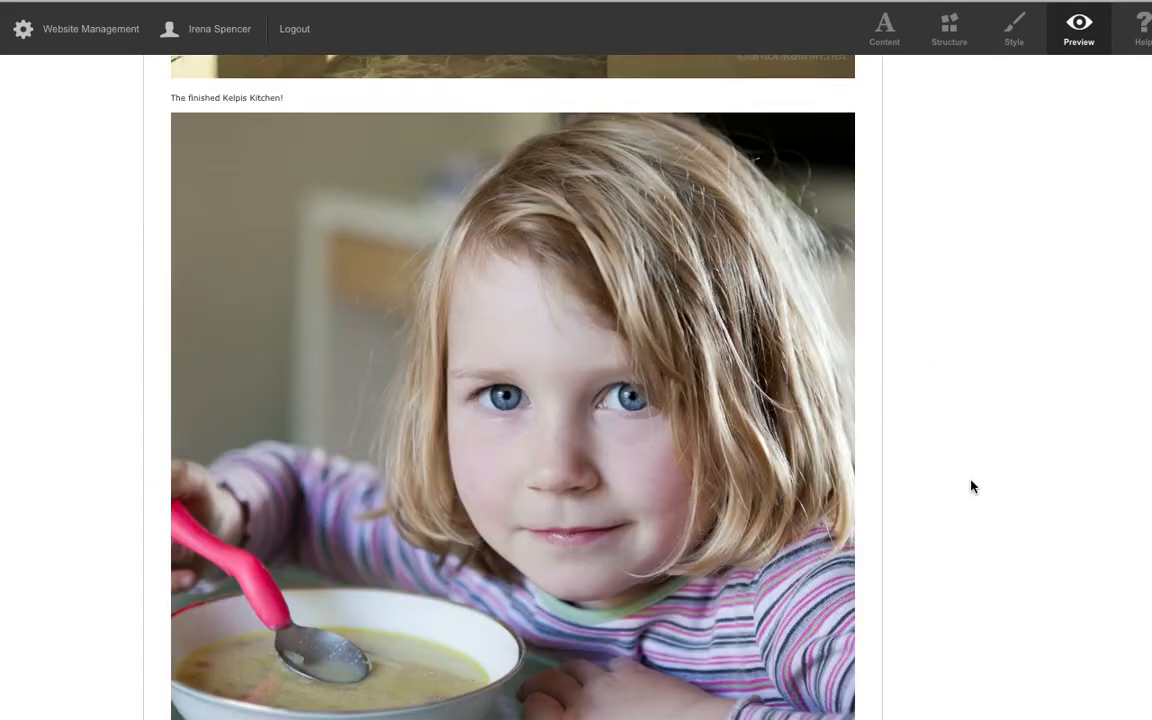
scroll(971, 486, "down", 10)
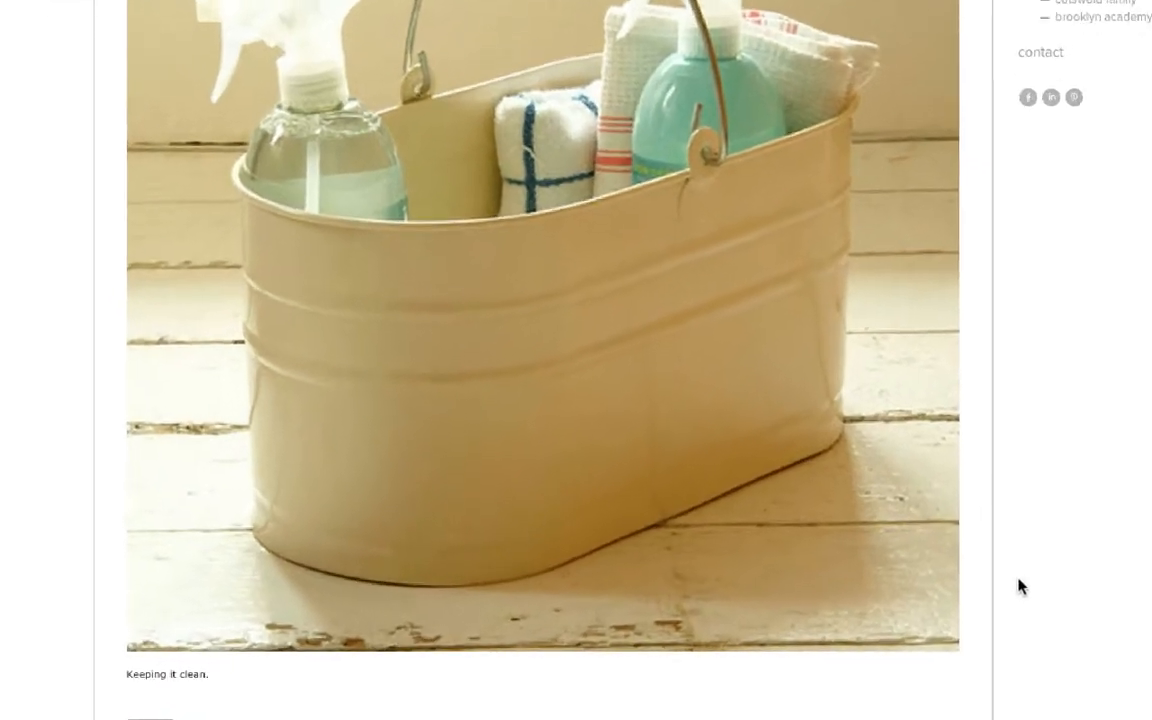
scroll(971, 486, "down", 3)
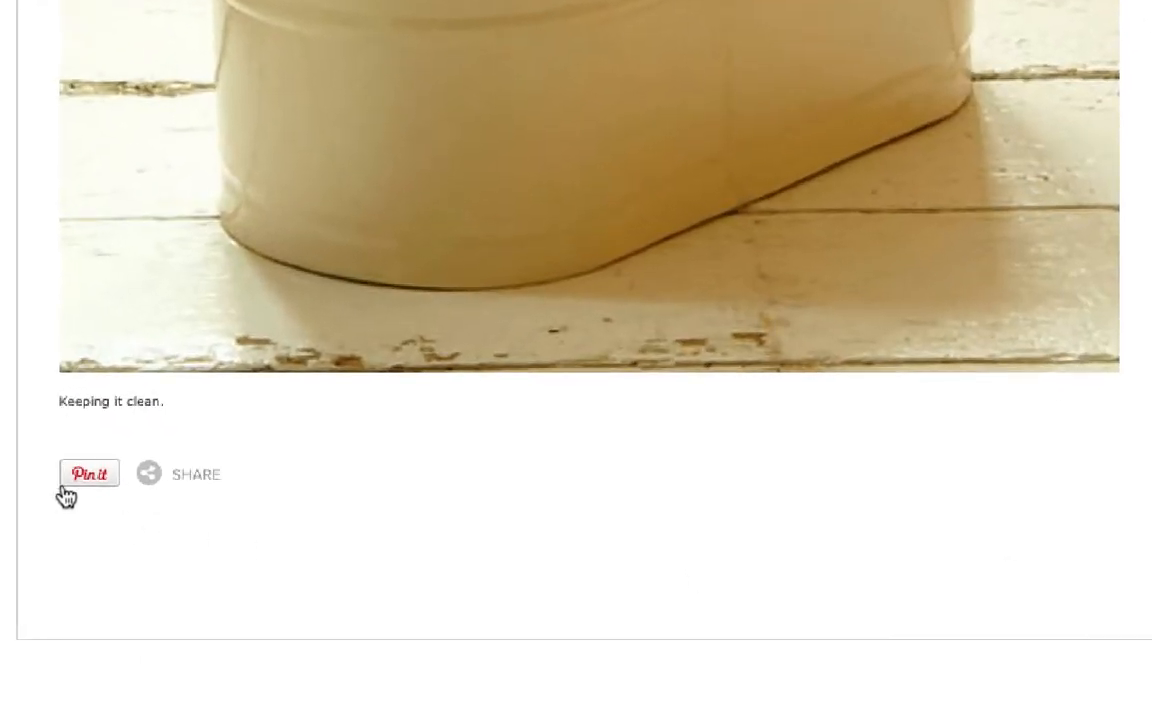
left_click(200, 478)
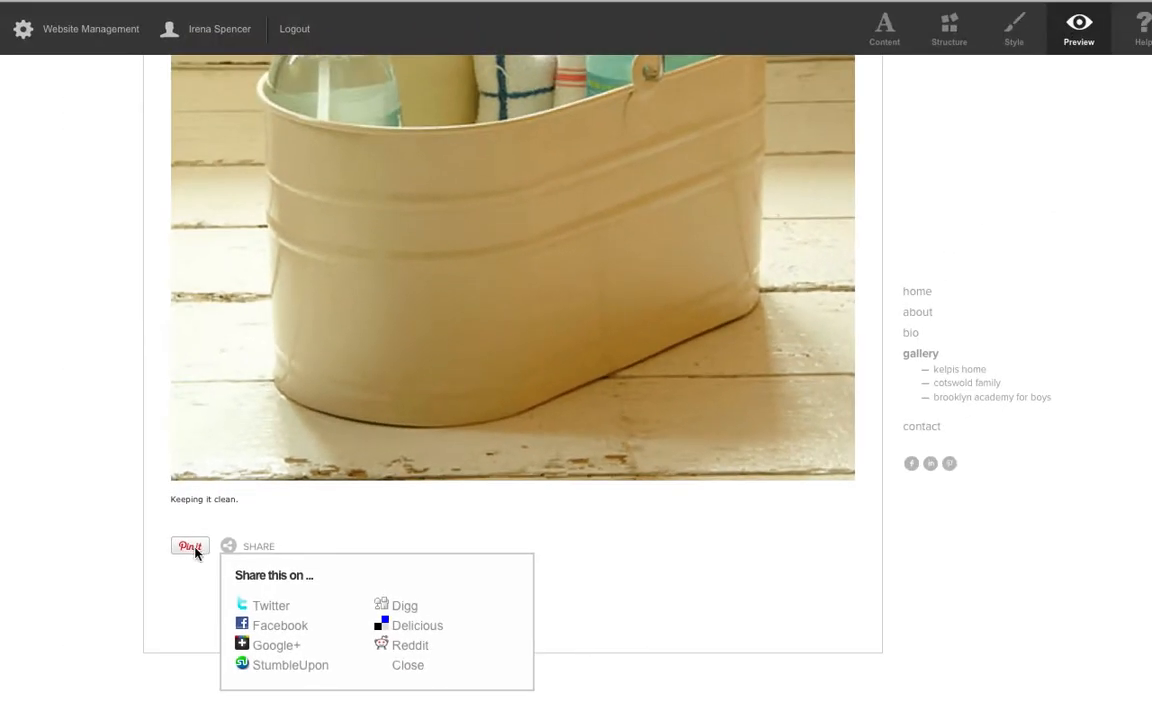
Start a Pinterest pin of the cleaning-bucket photo and look through the boards it could be pinned to
left_click(100, 482)
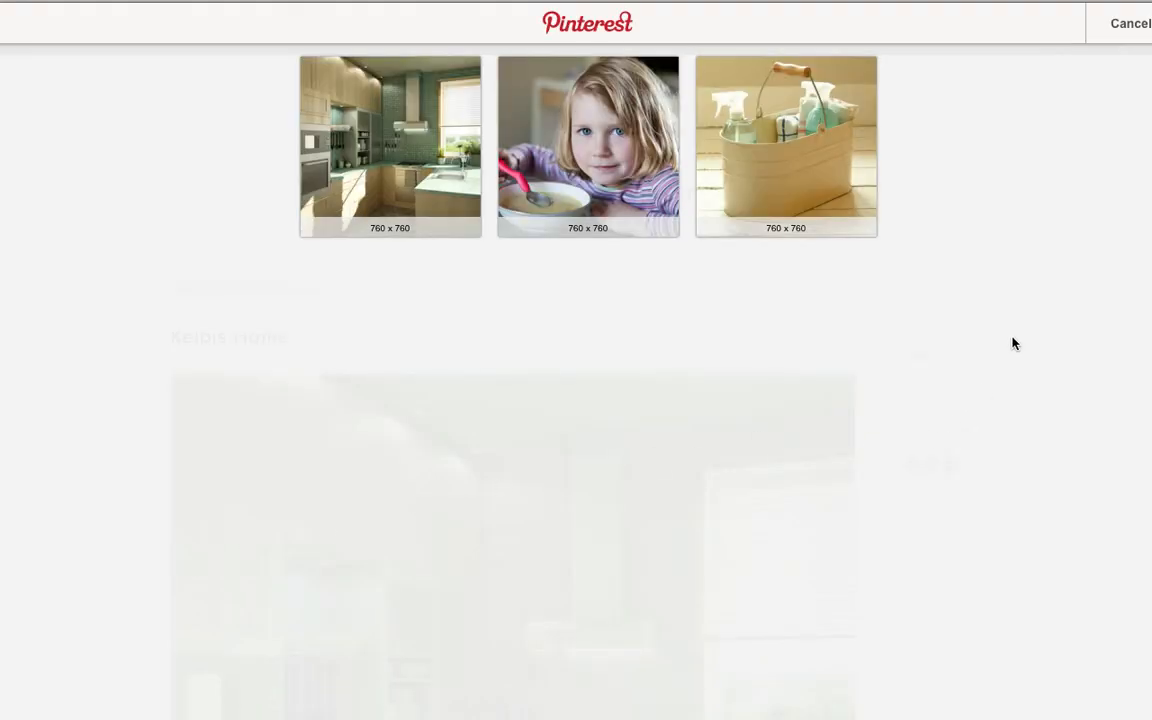
mouse_move(716, 174)
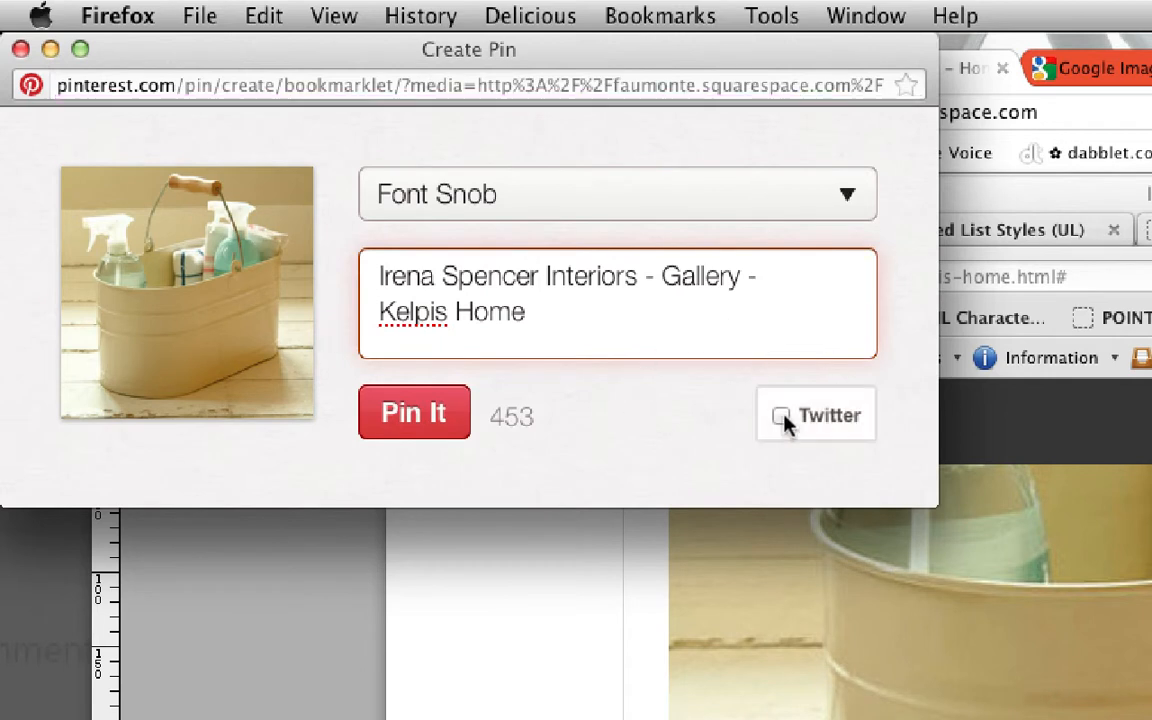
left_click(716, 200)
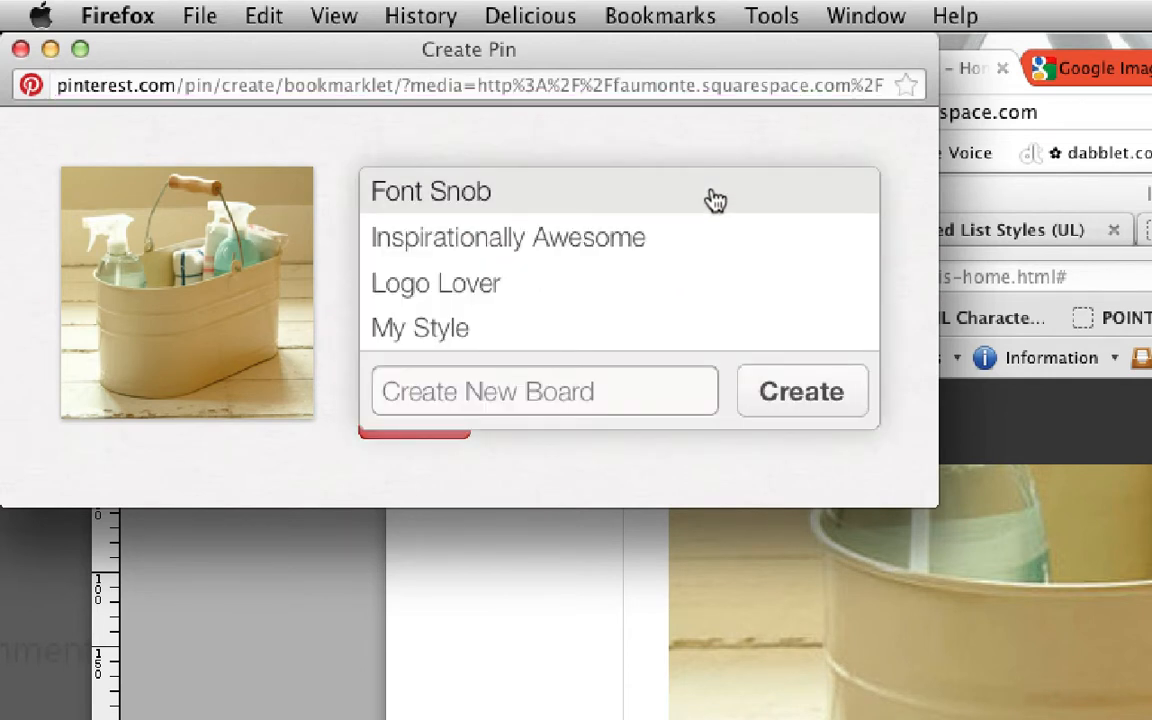
left_click(840, 137)
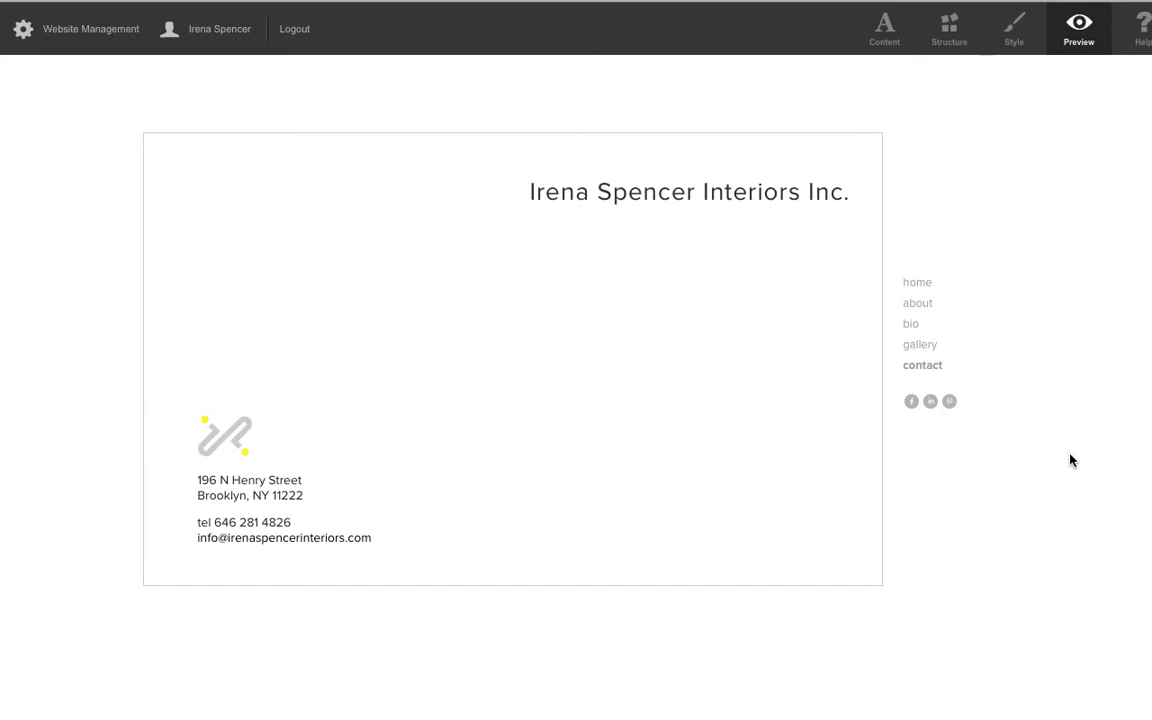
Open the contact page's content in the page editor to look at its logo and contact details, and leave it without saving
left_click(894, 34)
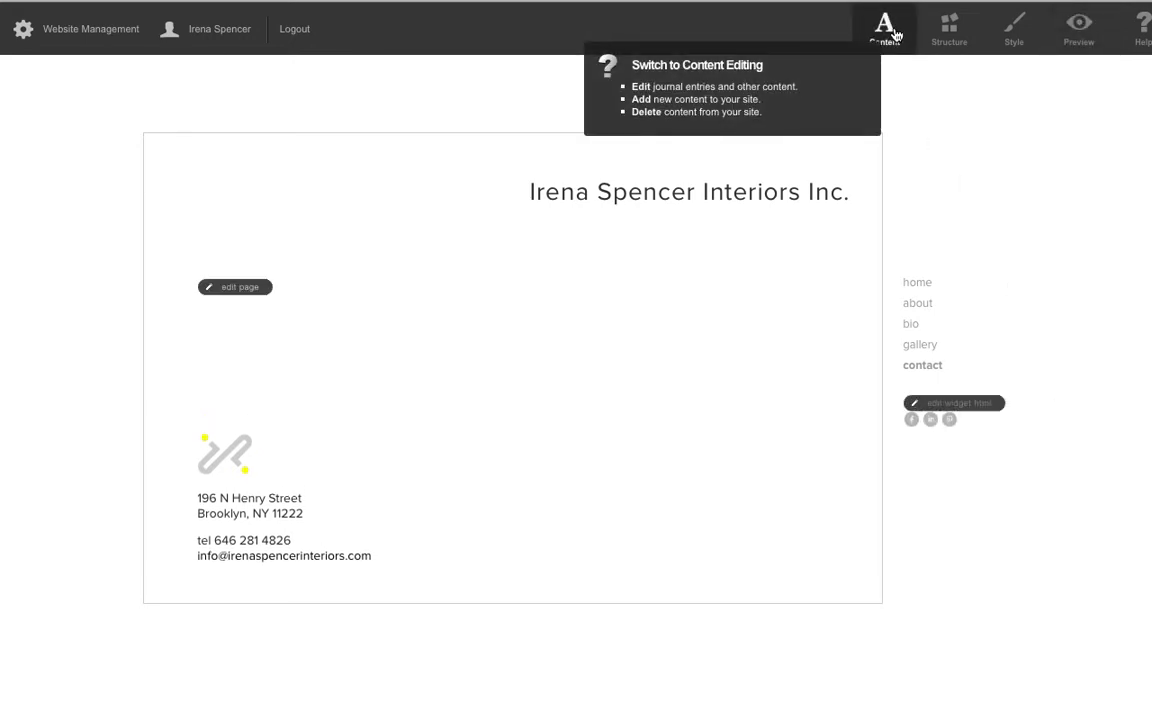
left_click(230, 290)
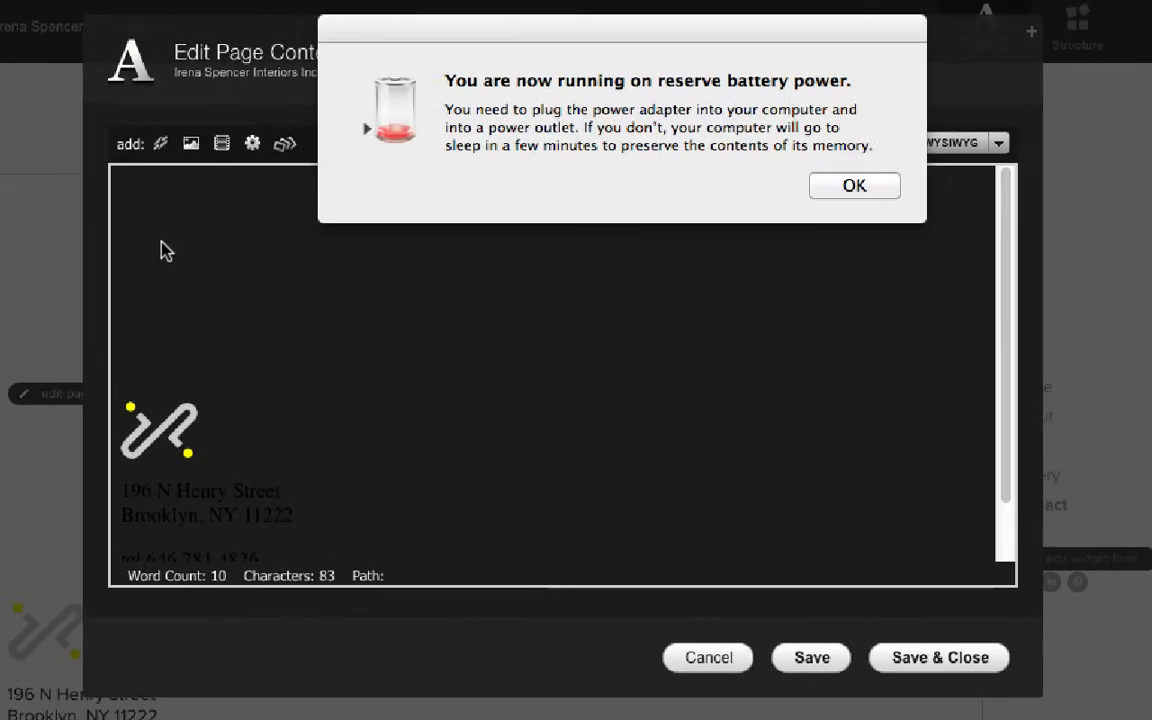
left_click(823, 187)
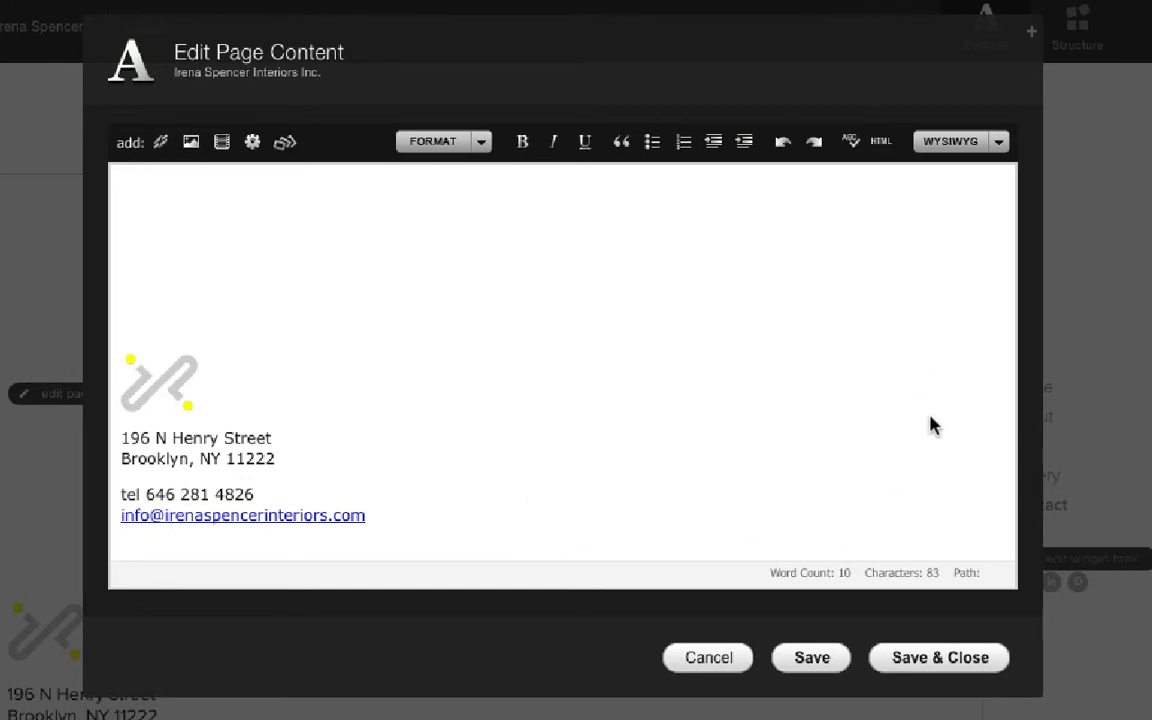
left_click(698, 659)
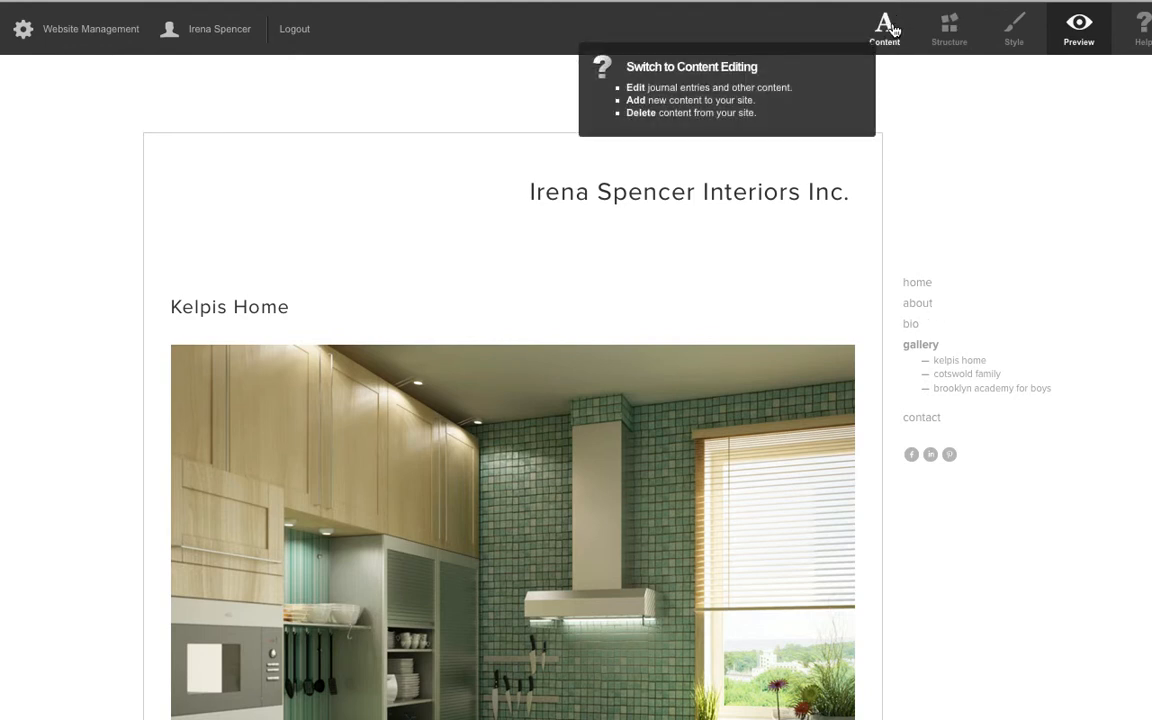
Open the Kelpis Home gallery post for modification to view its title and content settings, and cancel without changes
scroll(681, 311, "down", 3)
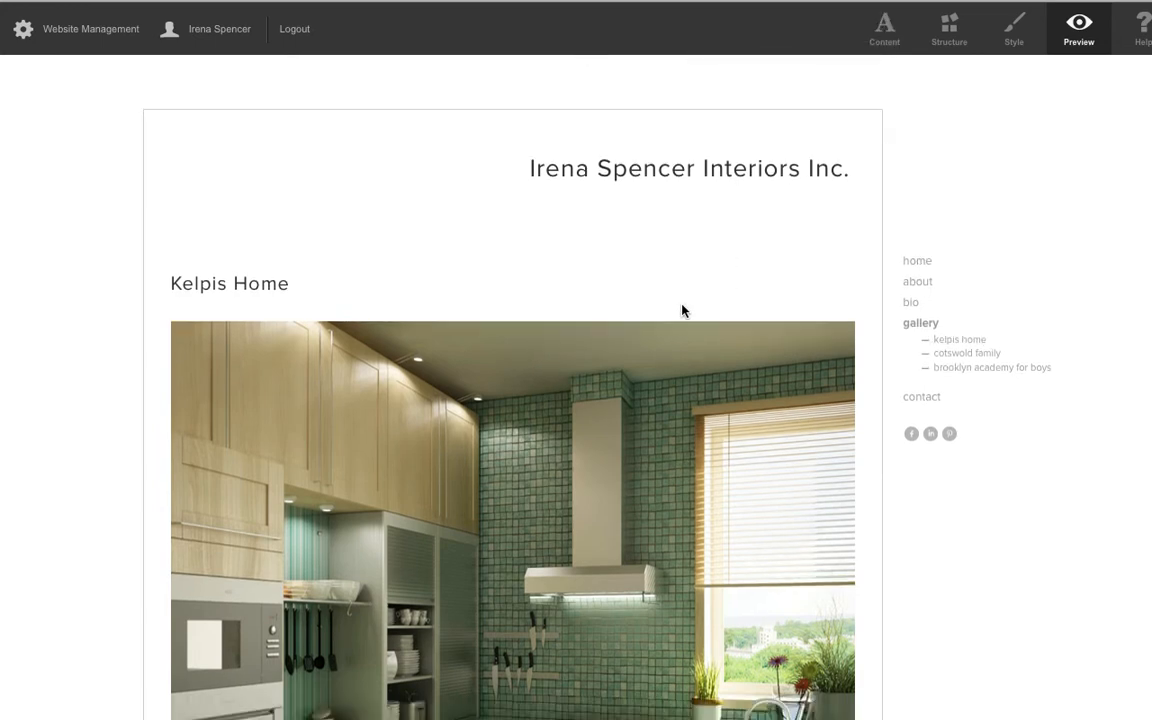
scroll(681, 311, "up", 3)
left_click(885, 30)
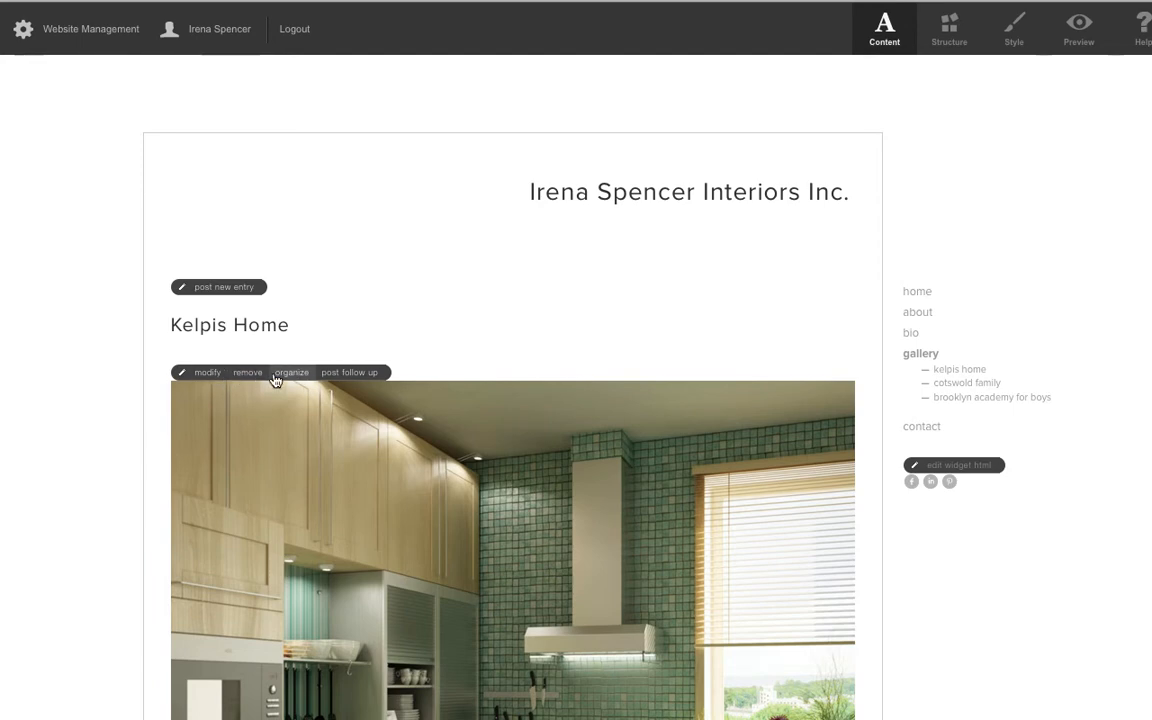
left_click(212, 373)
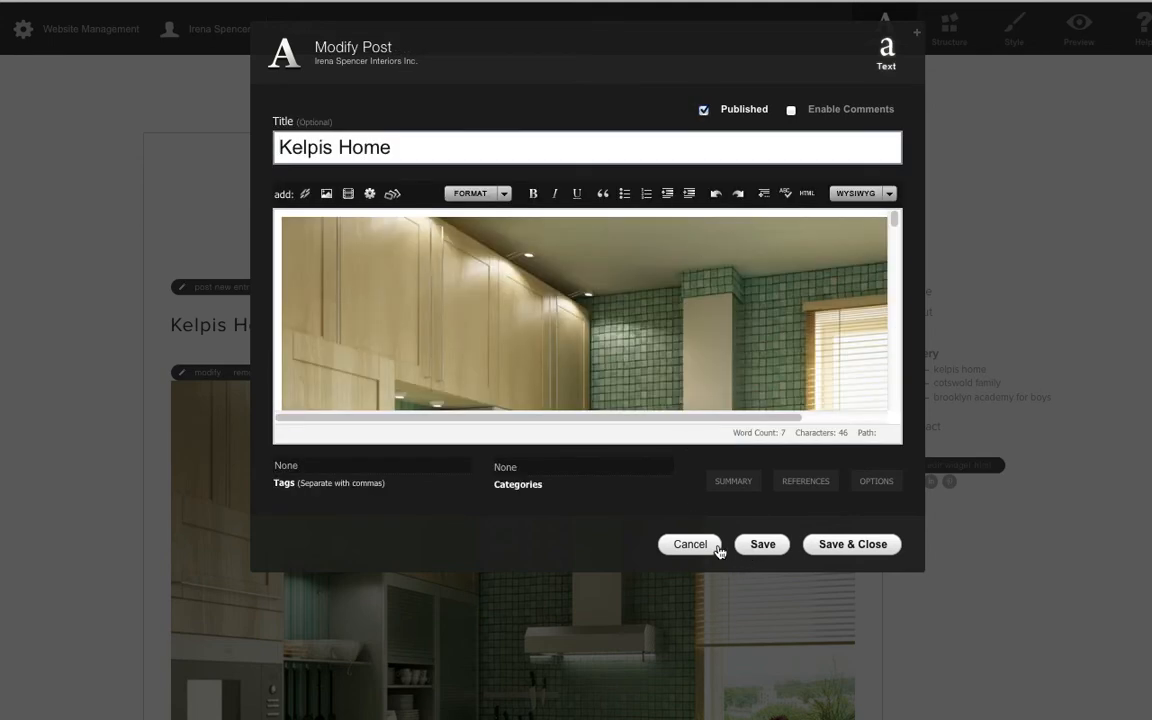
left_click(715, 546)
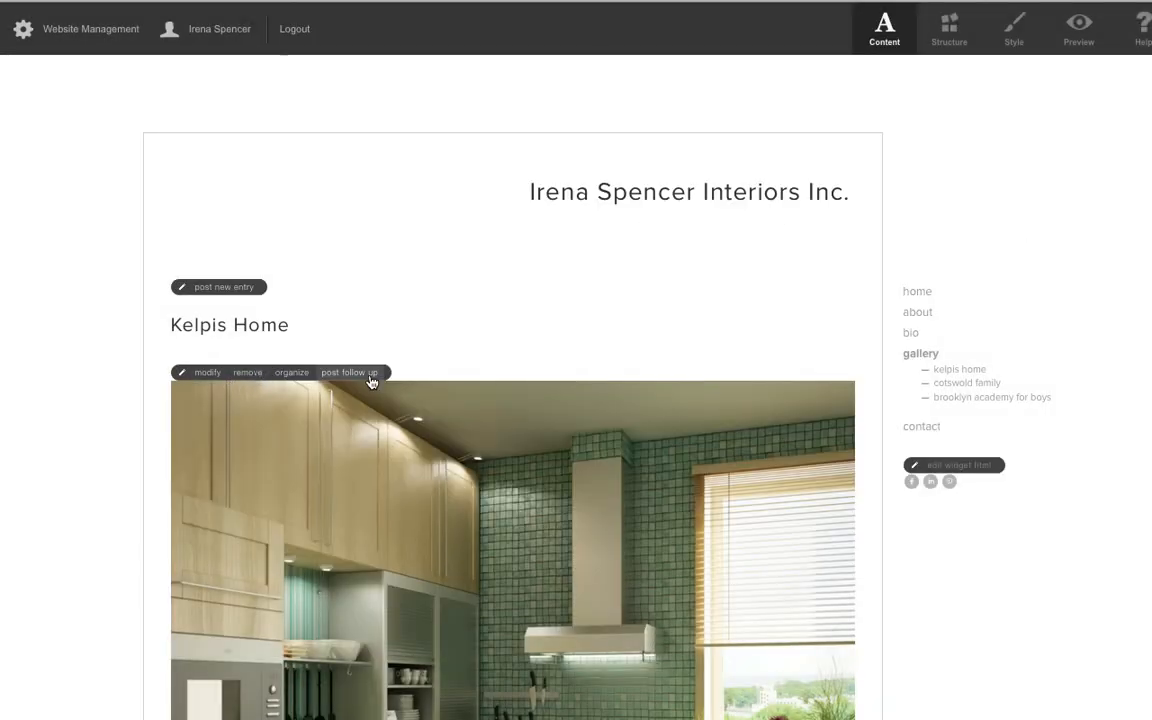
Preview the website as a visitor and return to its home page through the site title
left_click(1088, 33)
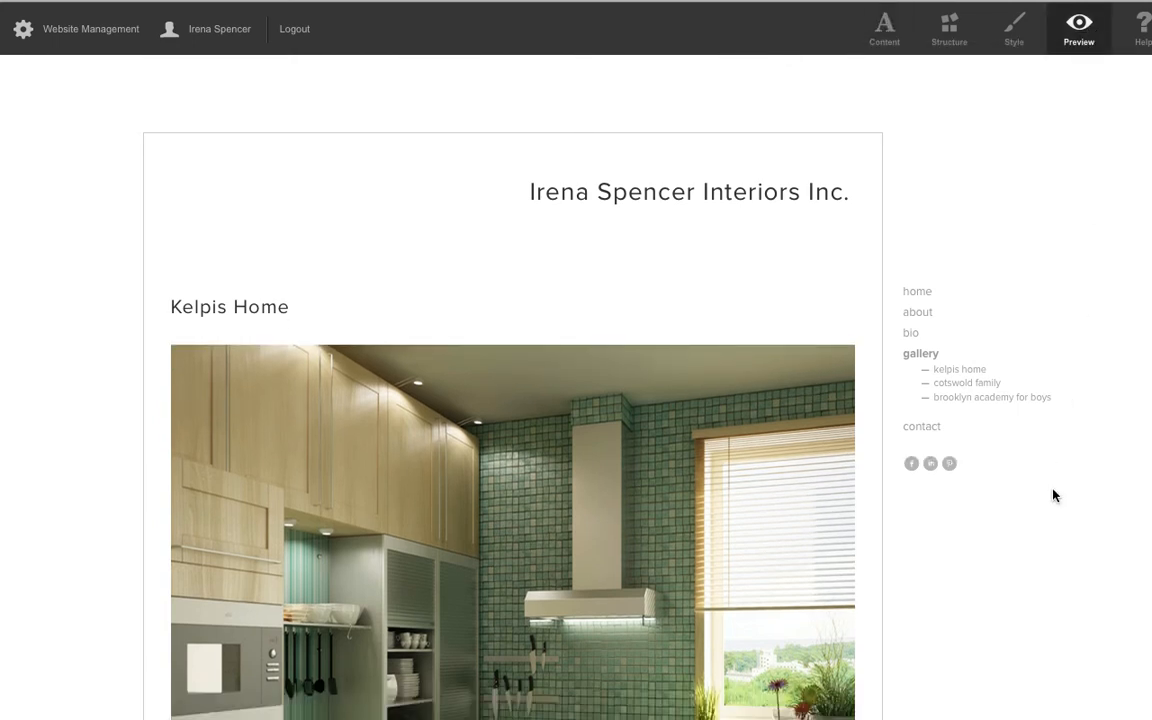
left_click(760, 206)
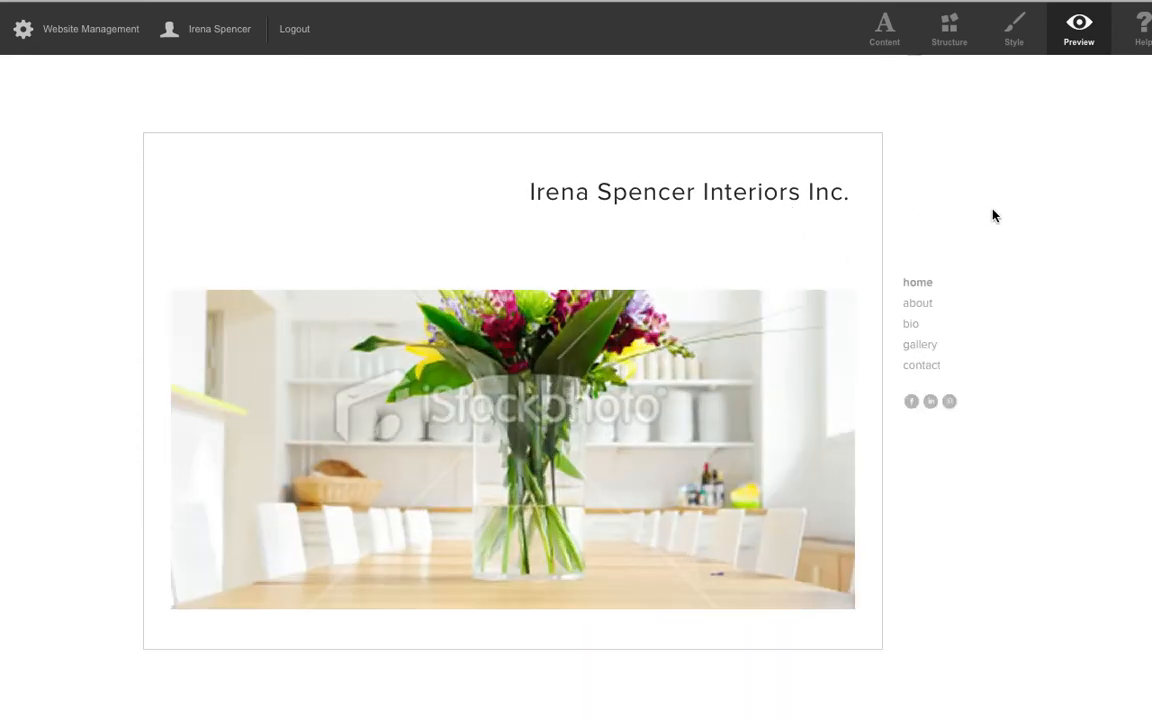